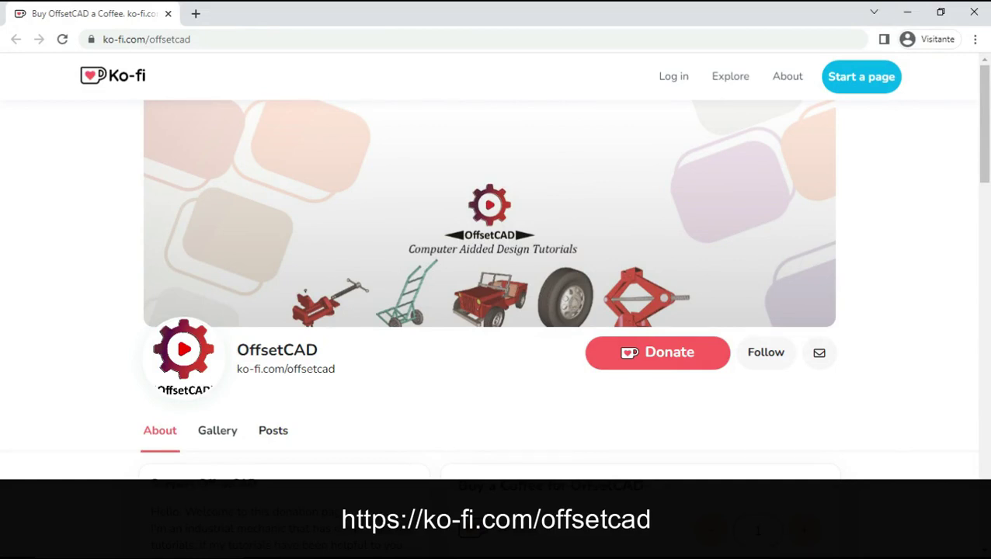
Step: Switch to FreeCAD and create a new document in the Part Design workbench
key("alt+Tab")
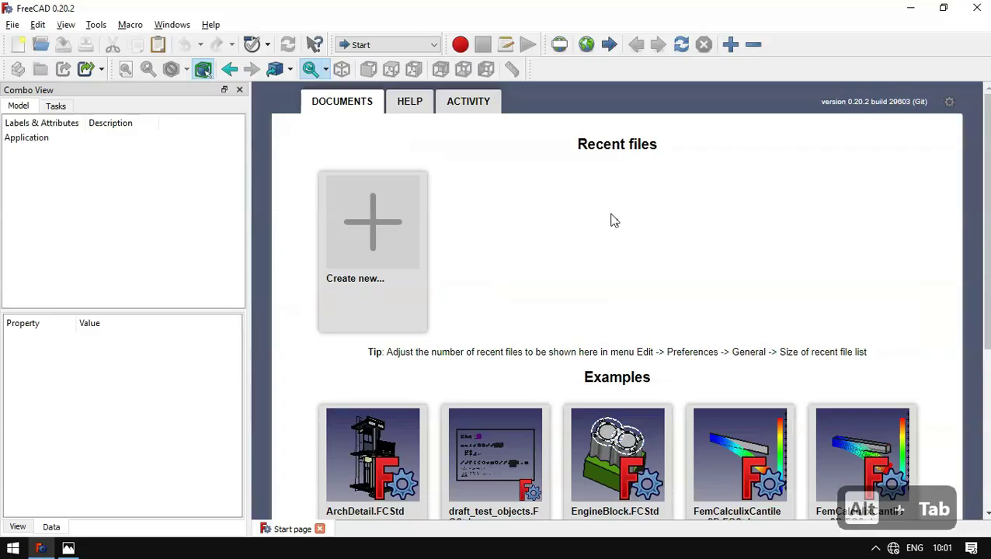
left_click(380, 224)
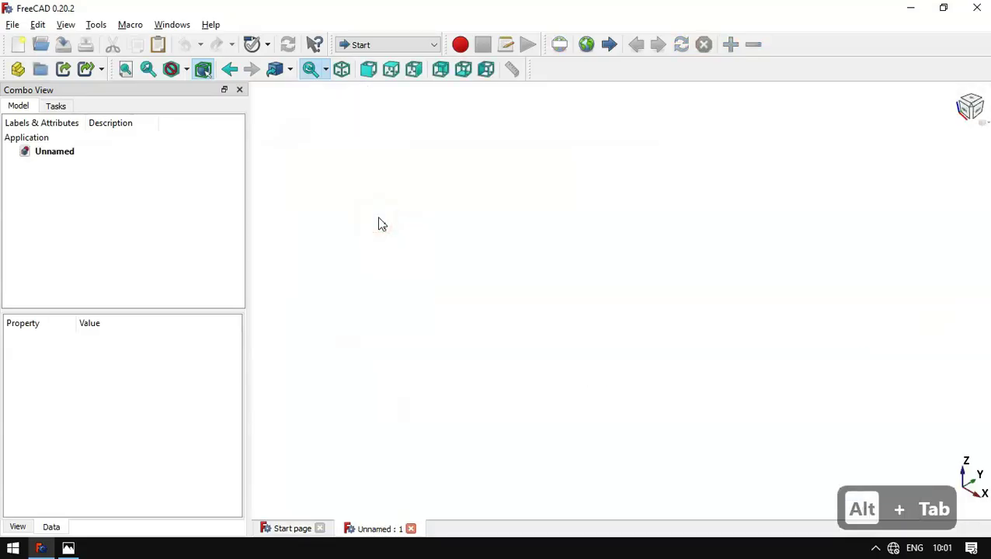
left_click(418, 47)
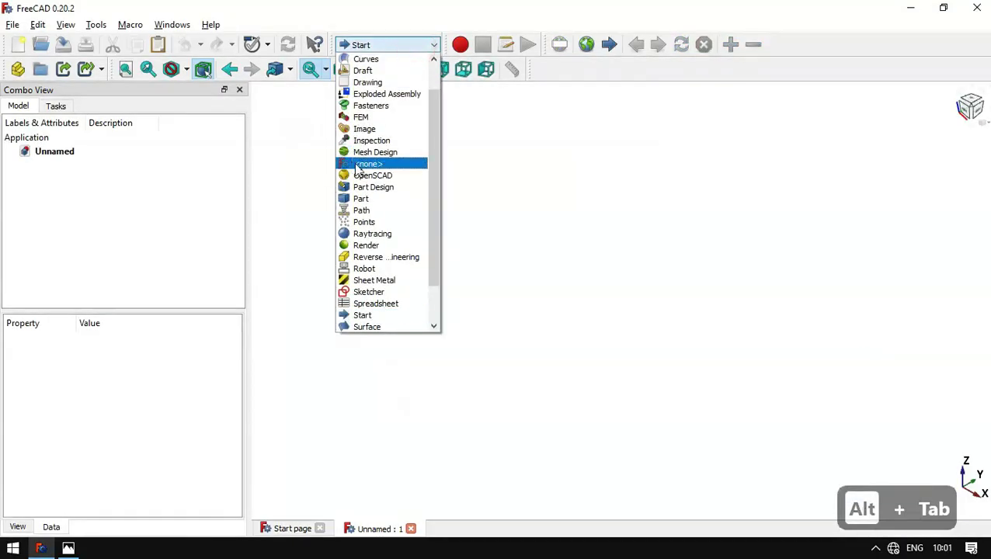
left_click(390, 193)
Step: Create a body and start a new sketch on its XZ plane
left_click(57, 166)
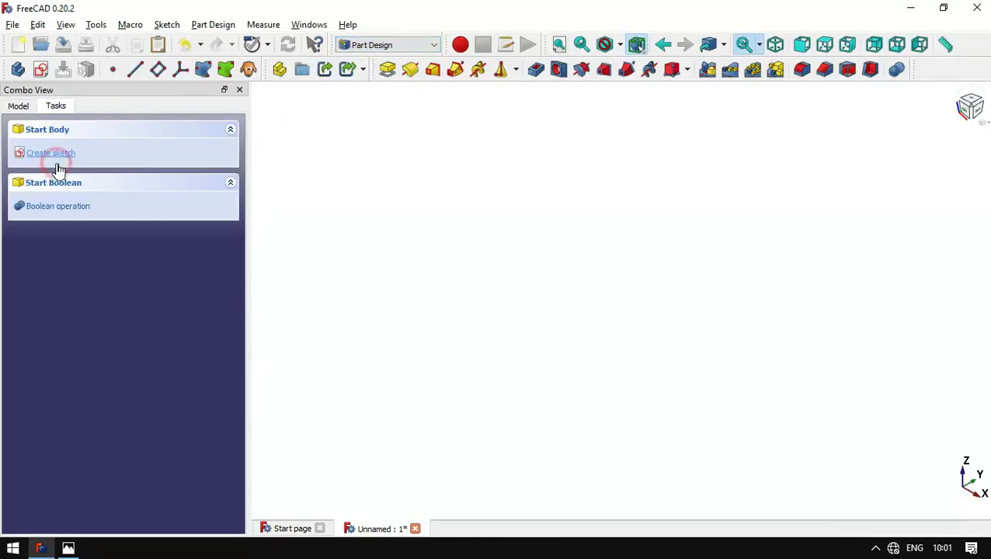
left_click(71, 161)
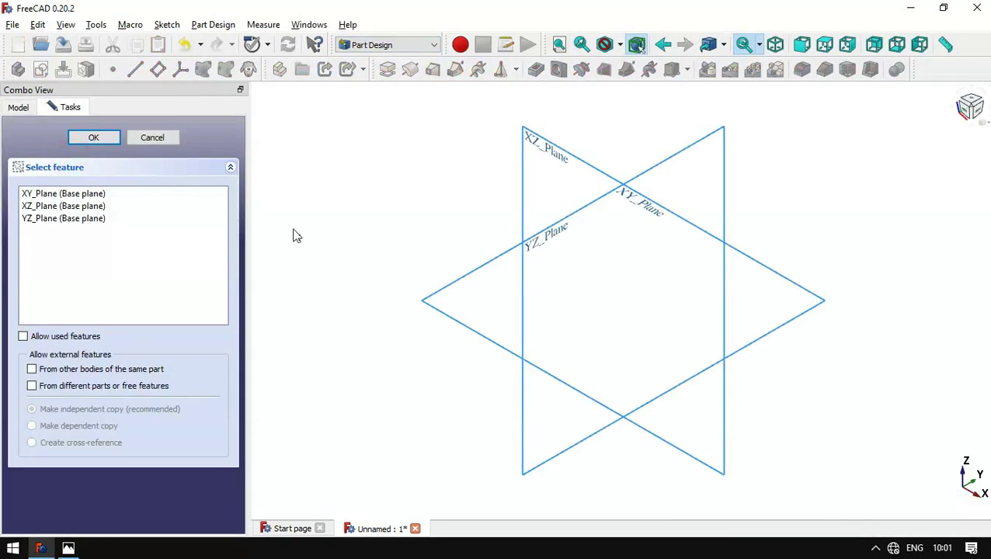
key("alt+Tab")
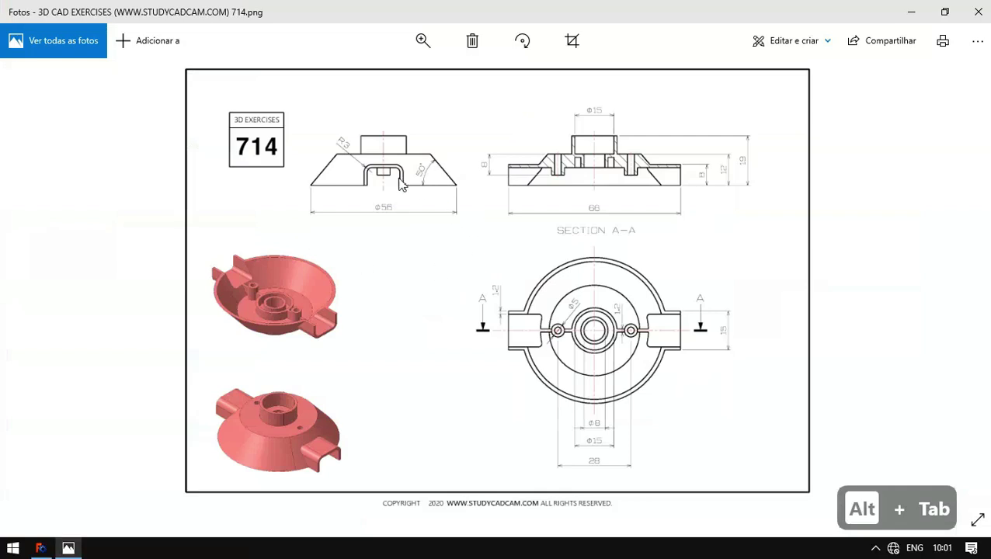
key("alt+Tab")
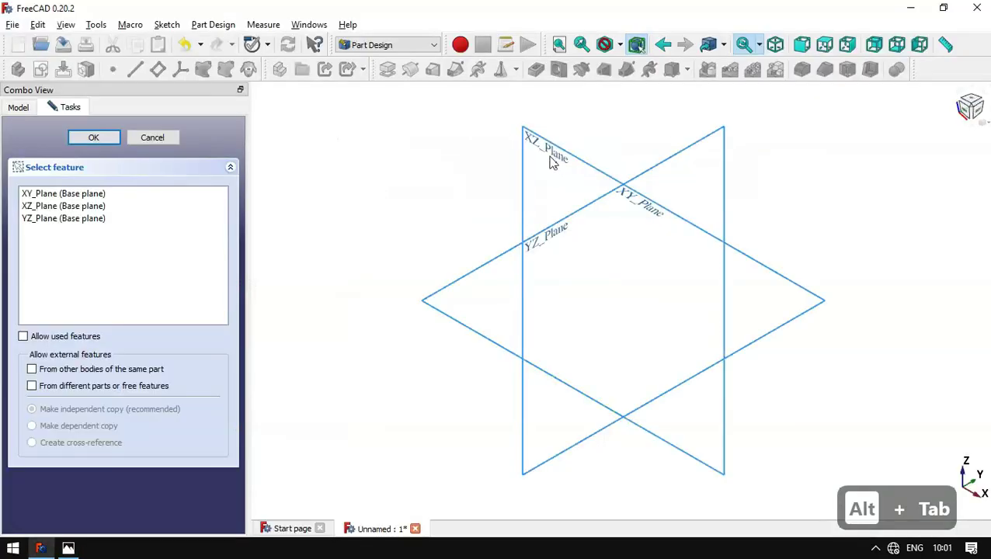
left_click(557, 153)
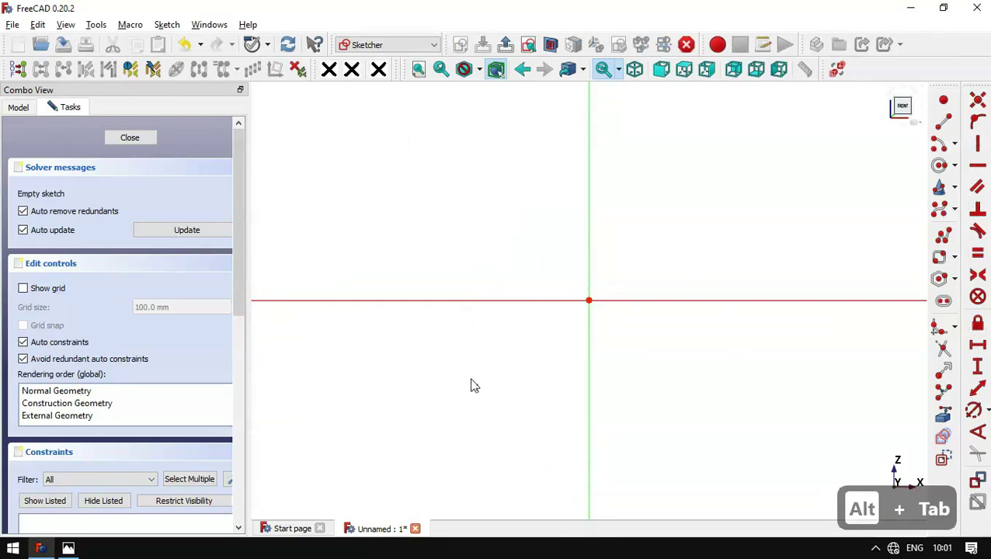
Step: Sketch a closed trapezoid with a polyline from the origin, base about 49 mm on the horizontal axis, top edge about 24 mm, following the reference drawing
key("alt+Tab")
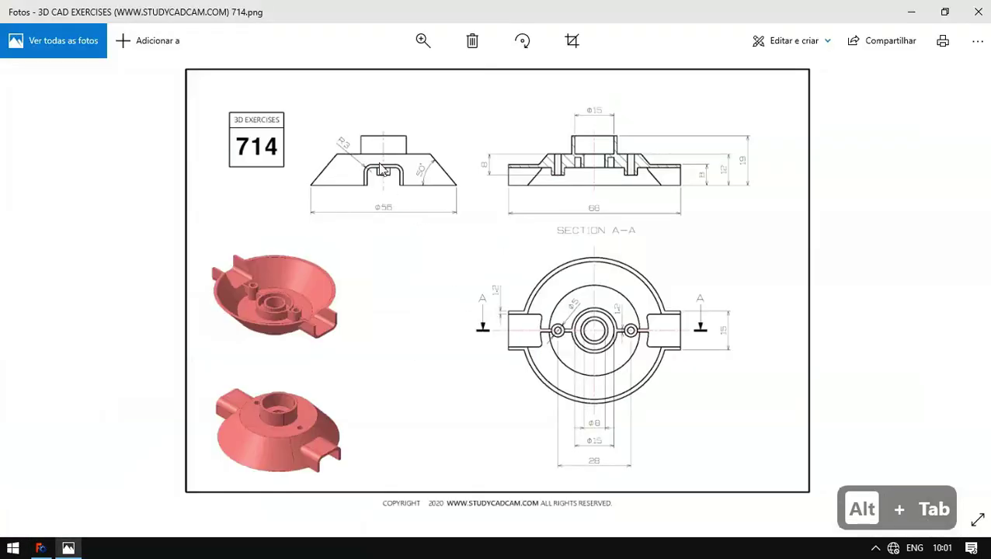
scroll(380, 169, "up", 3)
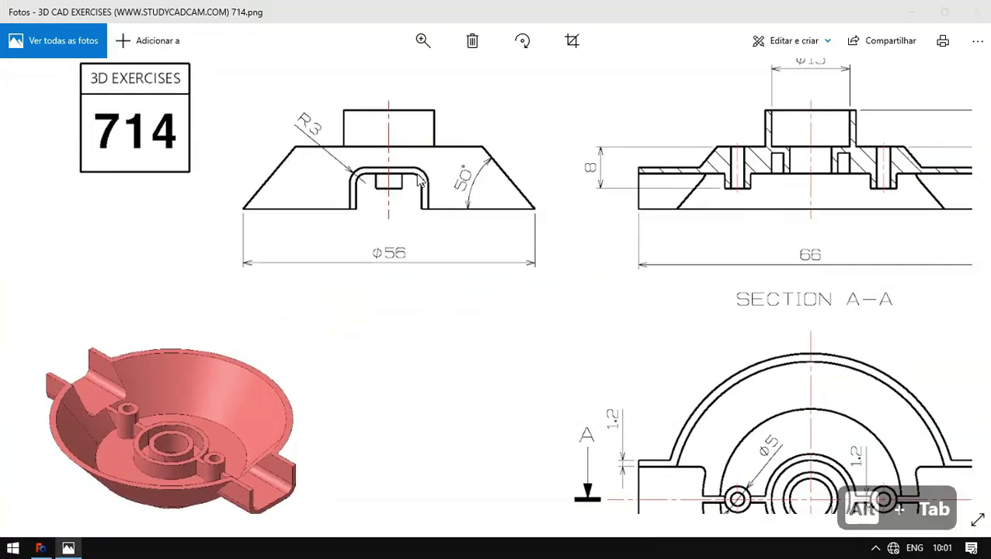
key("alt+Tab")
left_click(942, 236)
scroll(490, 344, "down", 2)
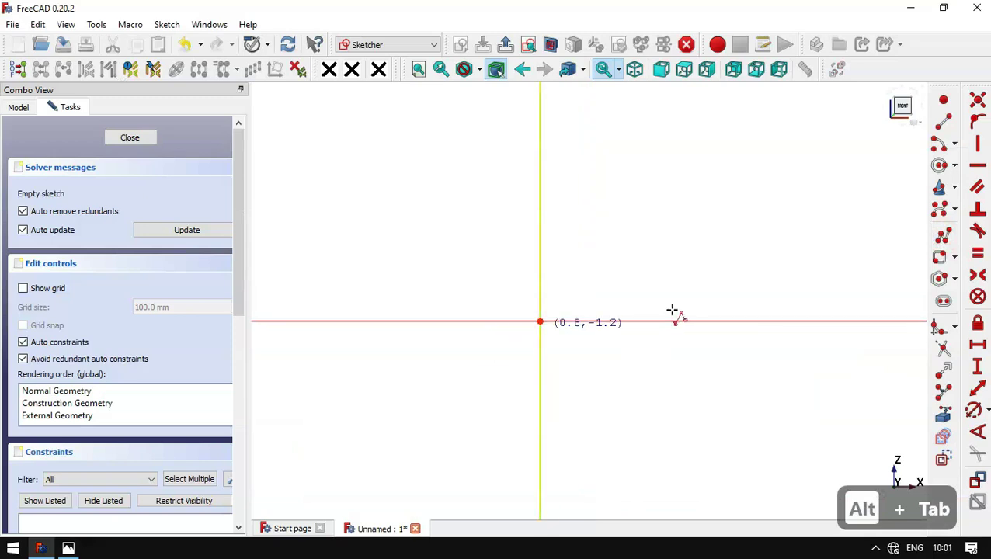
left_click(763, 321)
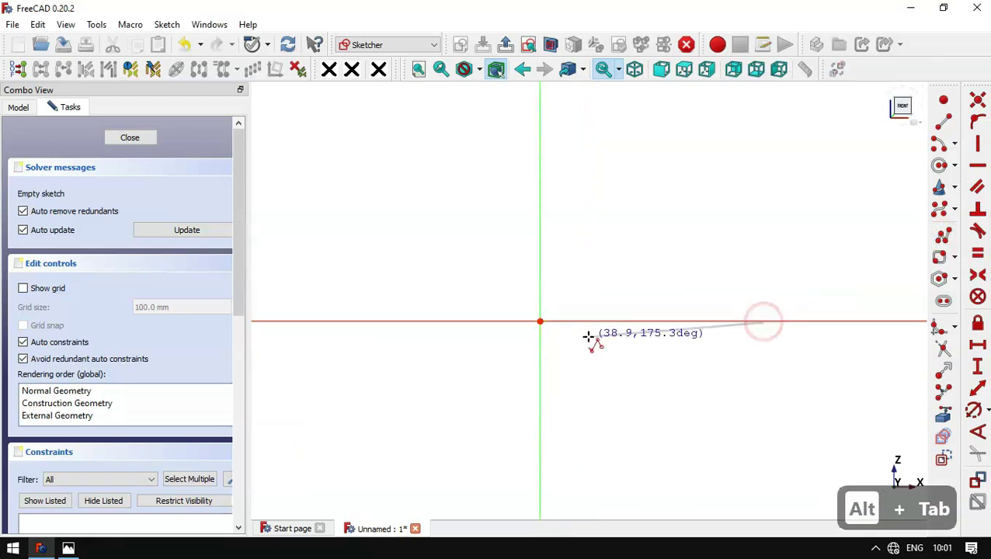
left_click(540, 321)
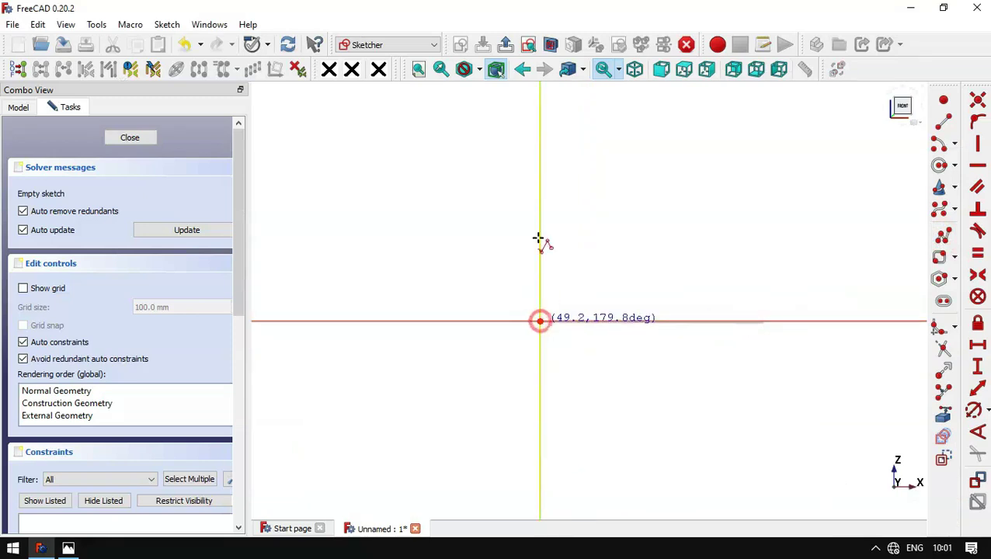
left_click(541, 179)
double_click(651, 179)
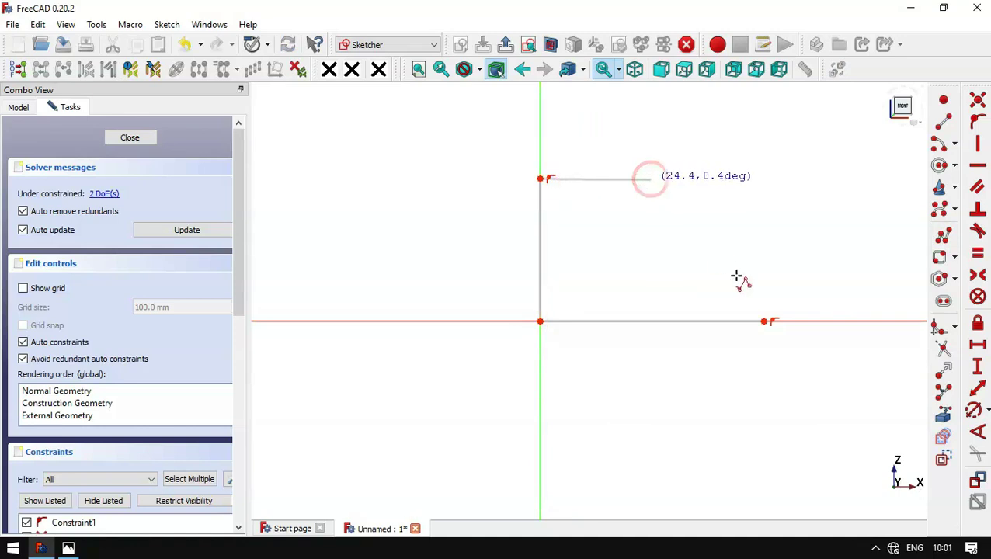
left_click(766, 322)
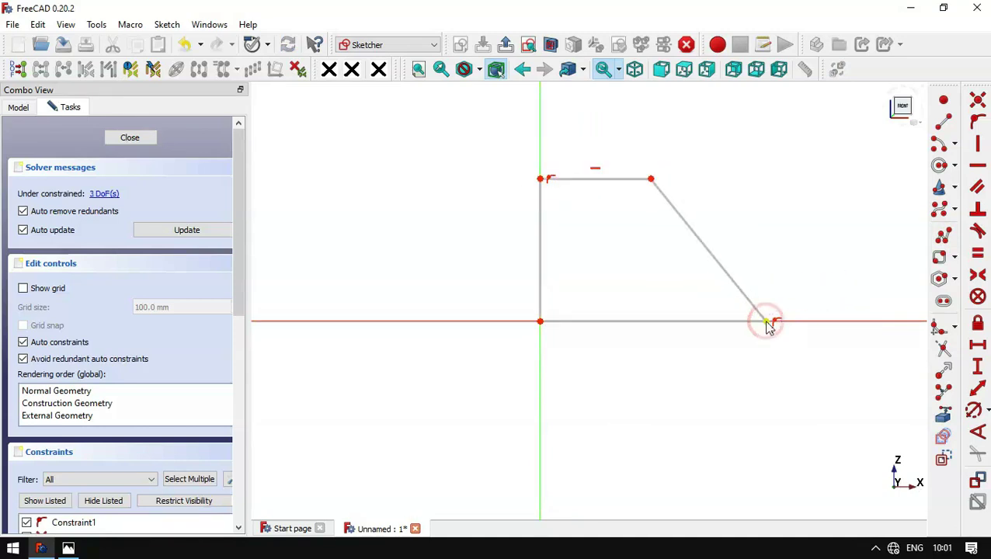
Step: Constrain the angle between the trapezoid's slanted edge and its base to 50°, as given in the reference drawing
key("alt+Tab")
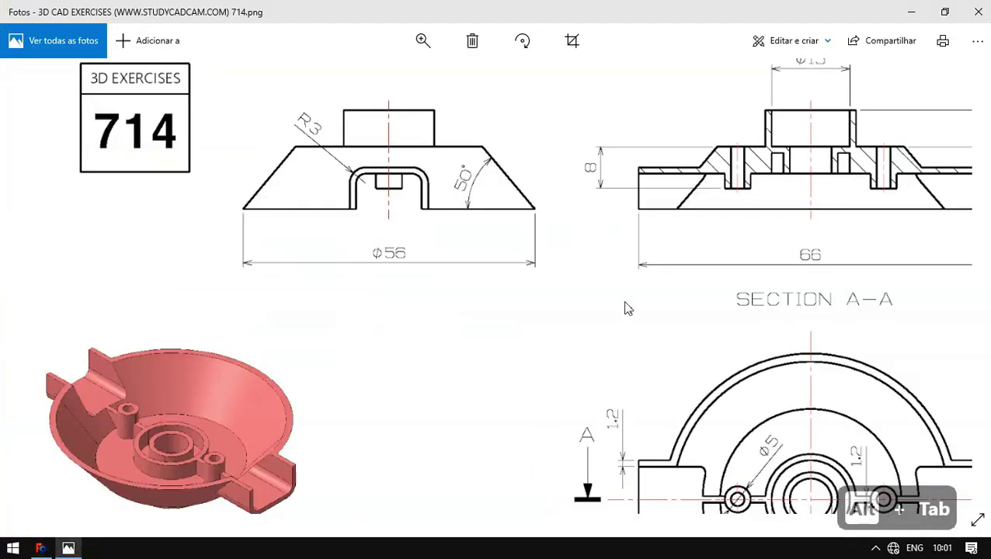
left_click_drag(461, 203, 489, 254)
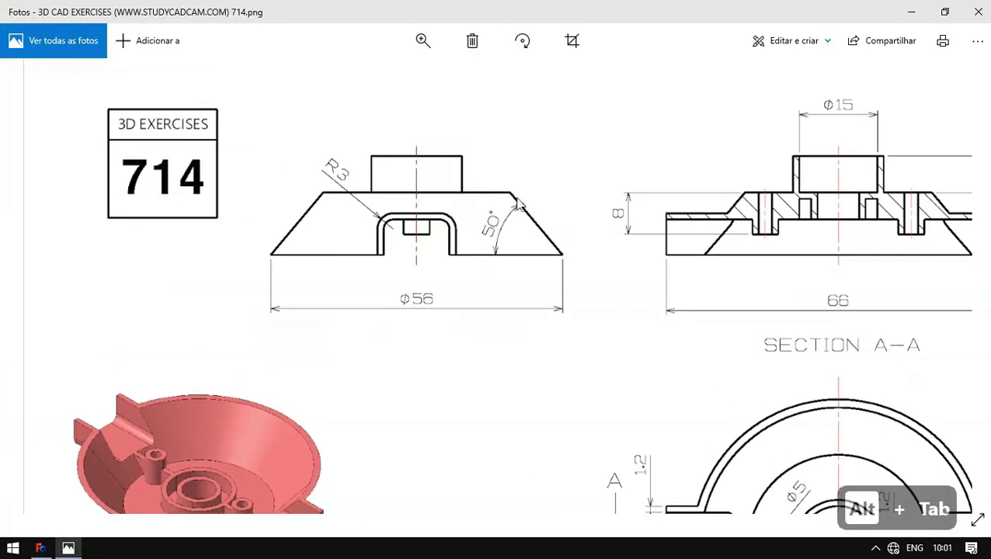
key("alt+Tab")
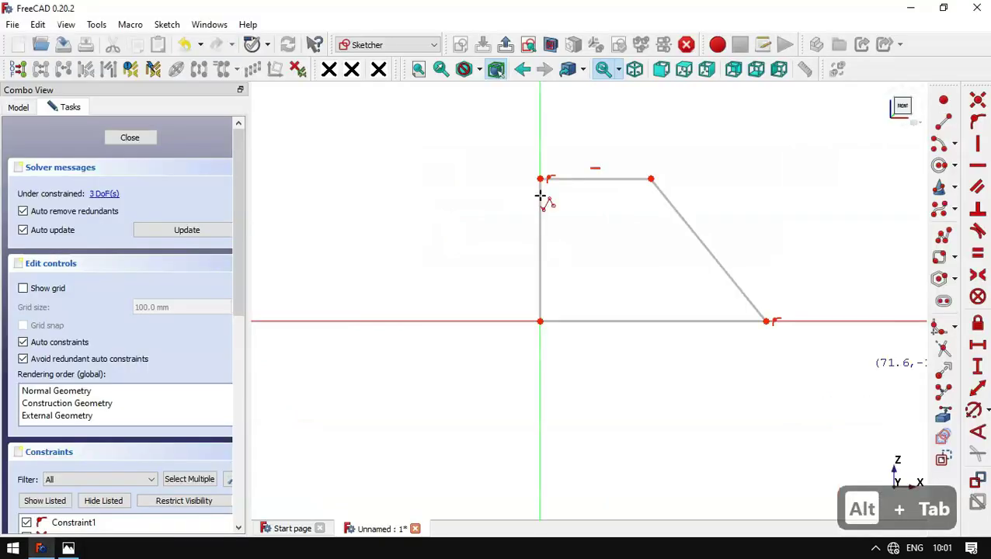
left_click(973, 412)
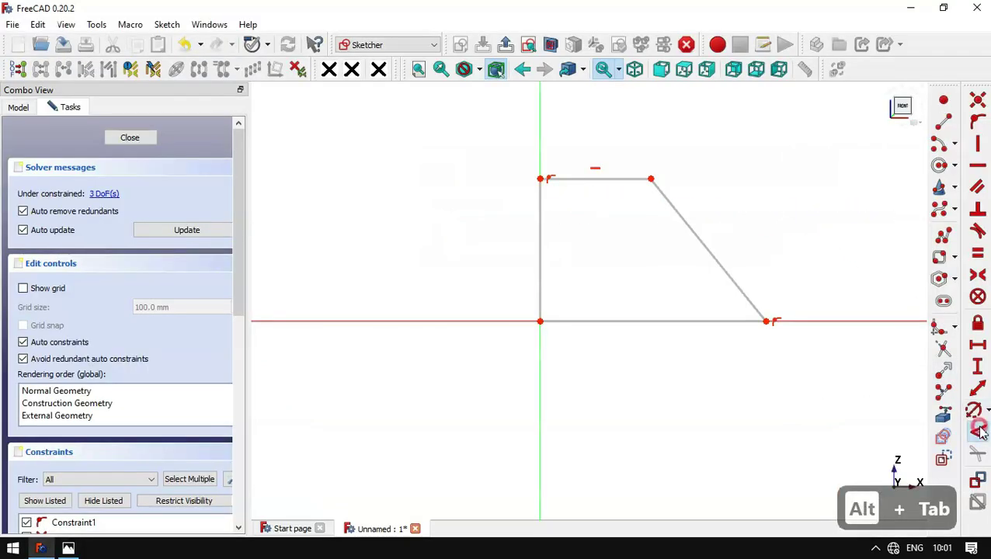
left_click(722, 266)
left_click(723, 322)
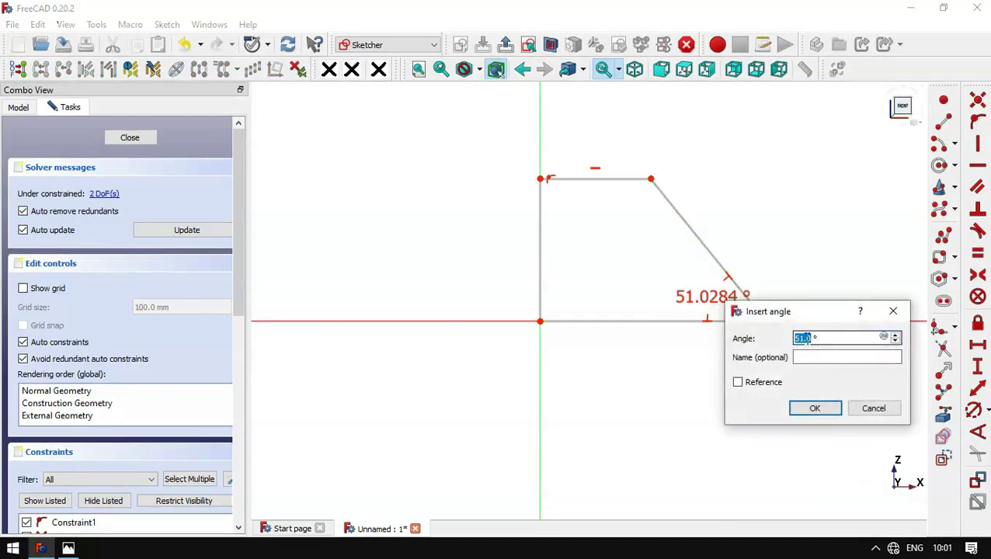
type("50")
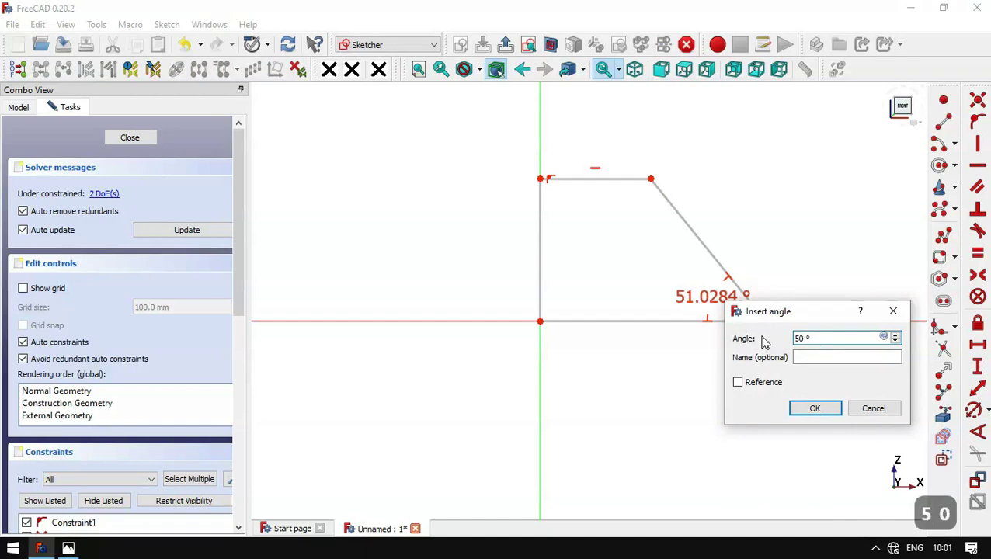
key("Return")
Step: Constrain the base edge's length to 56/2 mm, half the outer diameter in the reference drawing
key("alt+Tab")
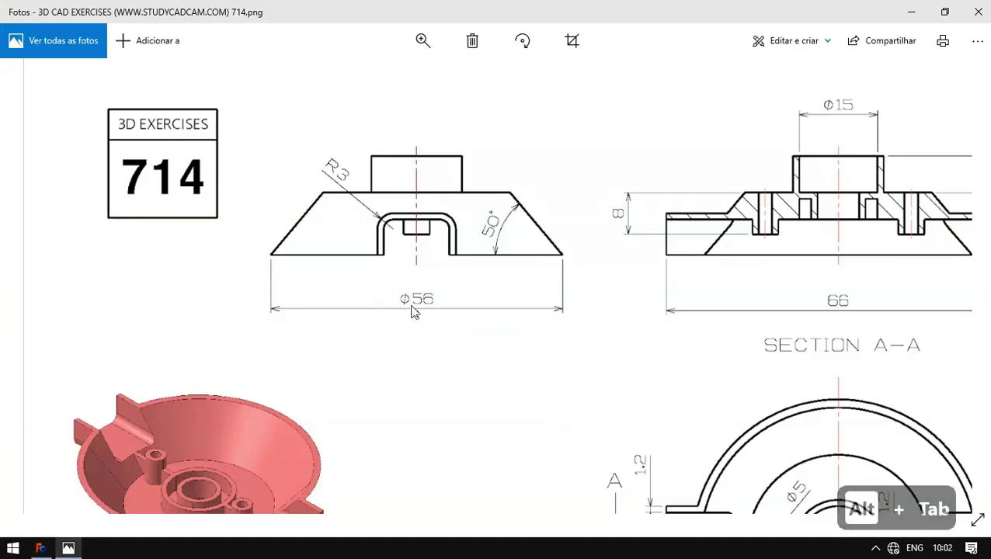
key("alt+Tab")
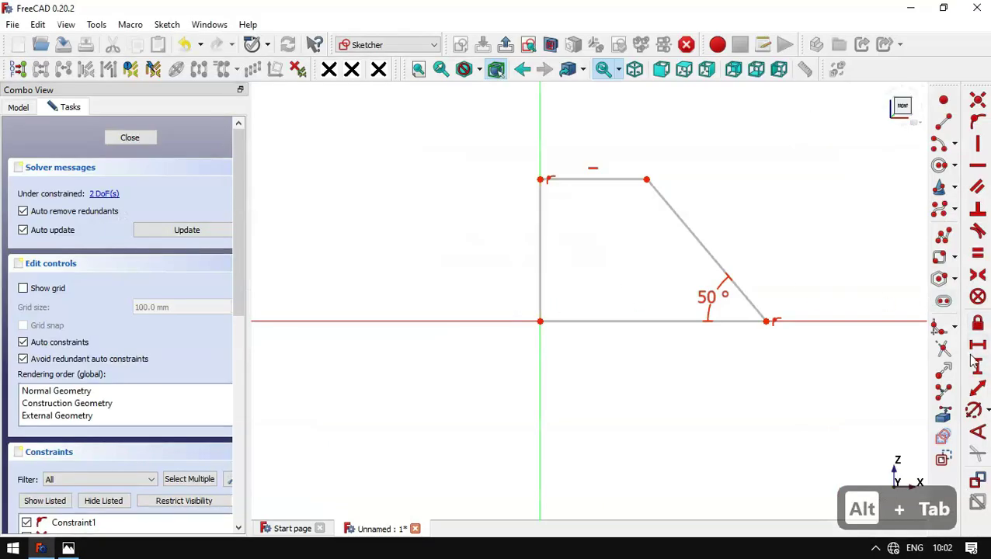
left_click(977, 388)
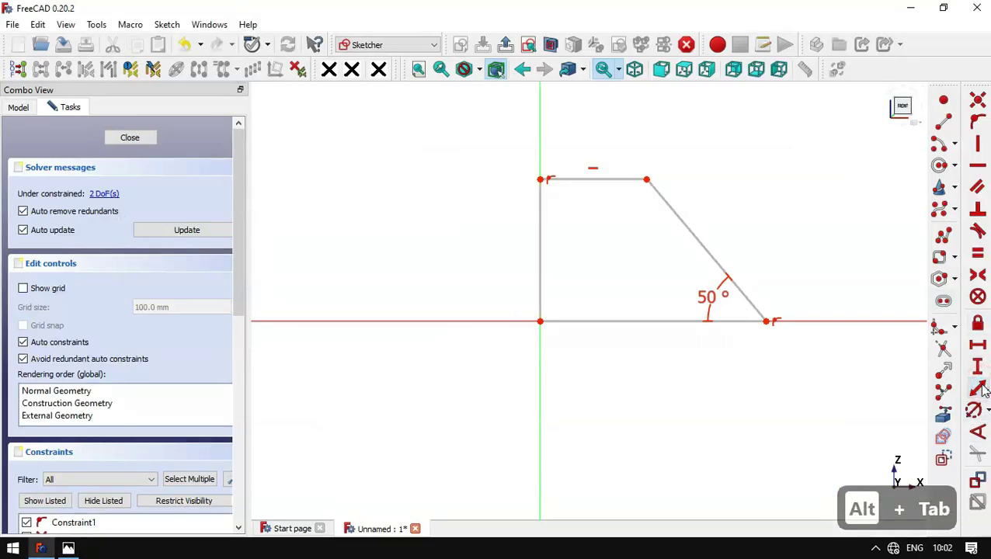
left_click(649, 322)
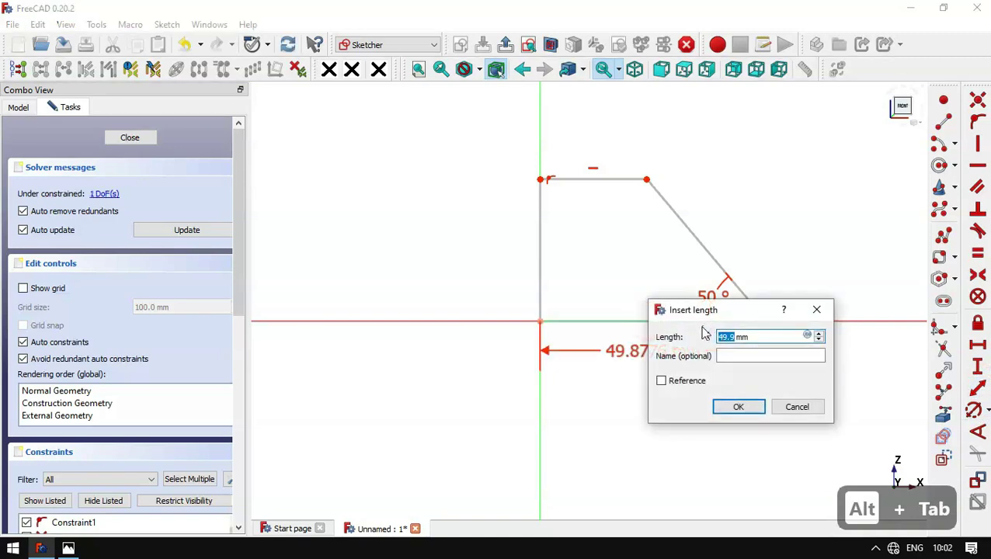
key("alt+Tab")
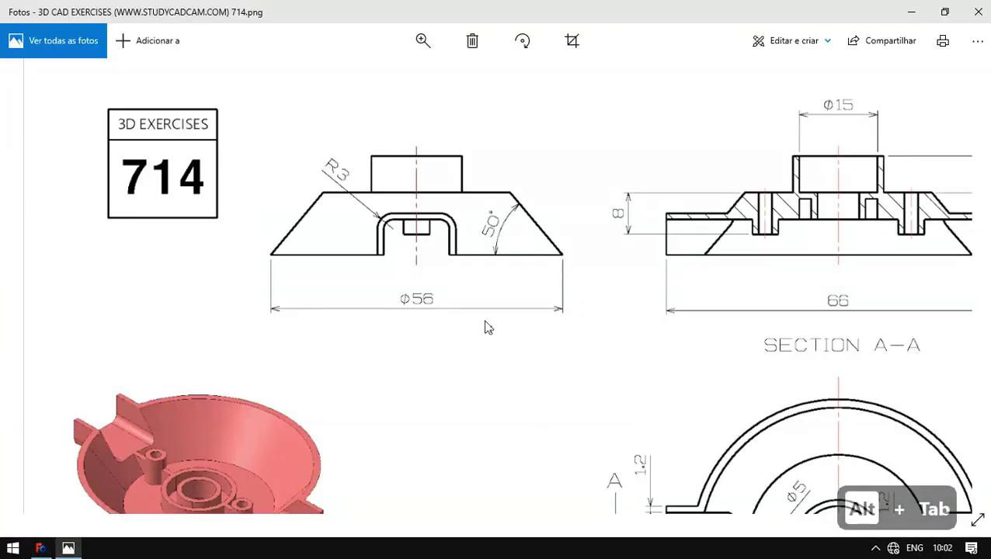
key("alt+Tab")
type("56/2")
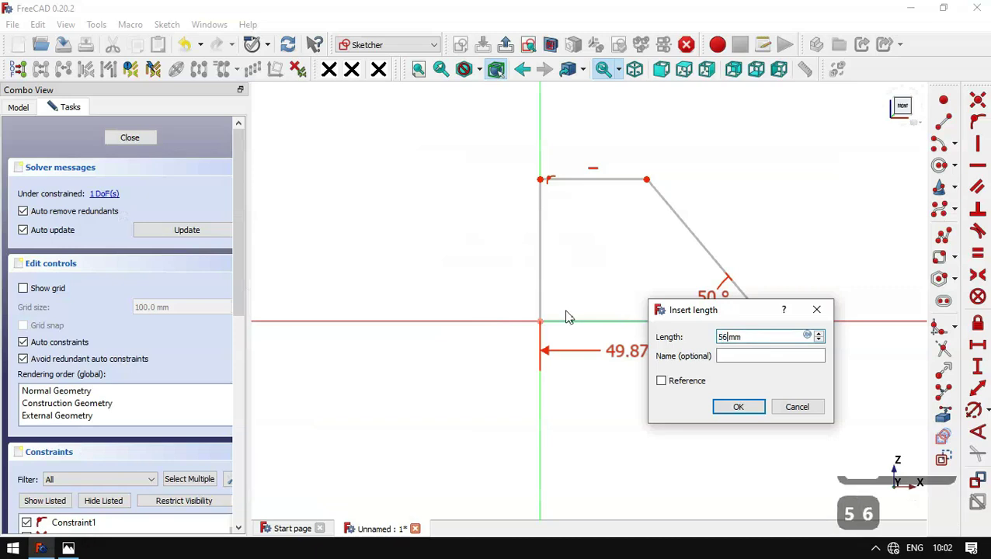
key("Return")
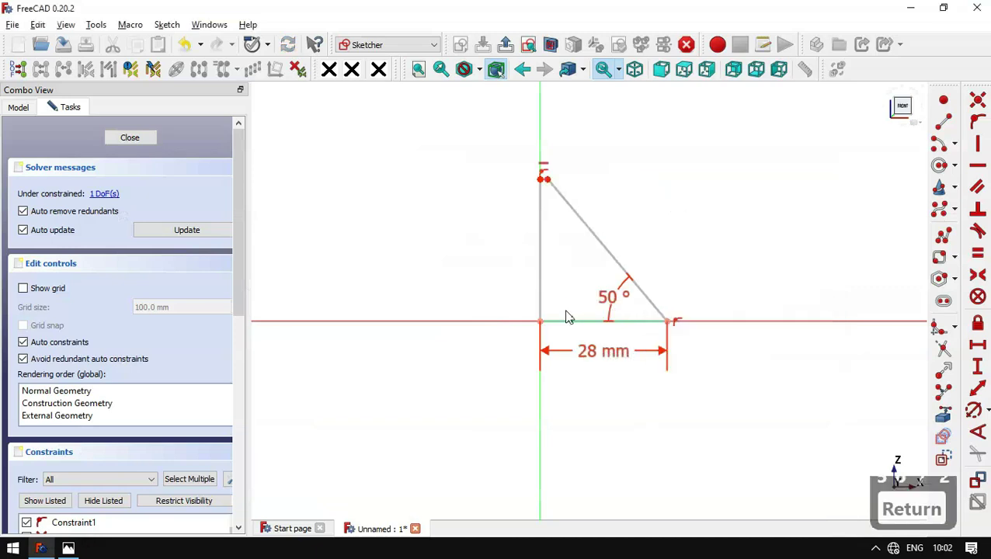
Step: Constrain the length of the vertical edge on the sketch's vertical axis to 12 mm, taken from the section view
left_click(541, 247)
key("alt+Tab")
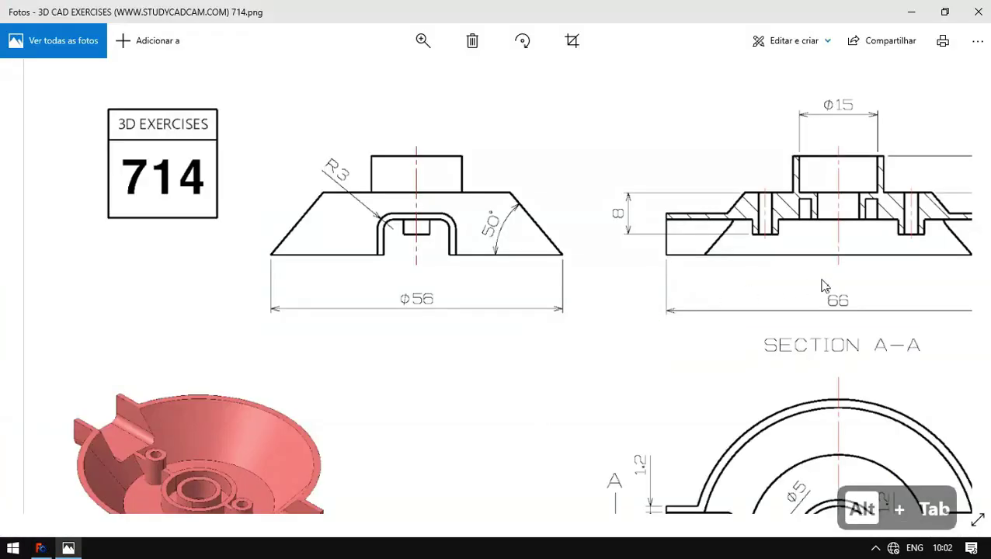
left_click_drag(600, 300, 383, 316)
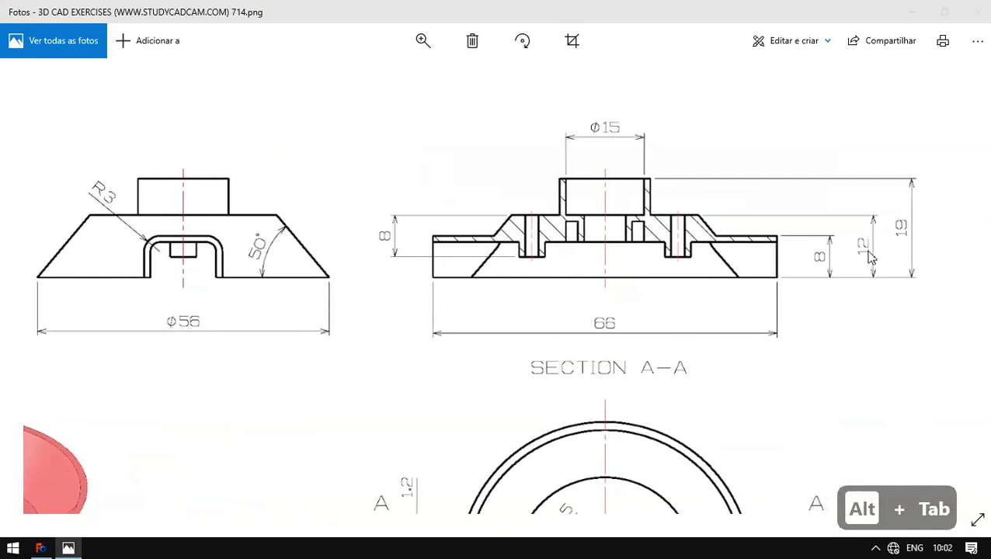
key("alt+Tab")
type("12")
key("Return")
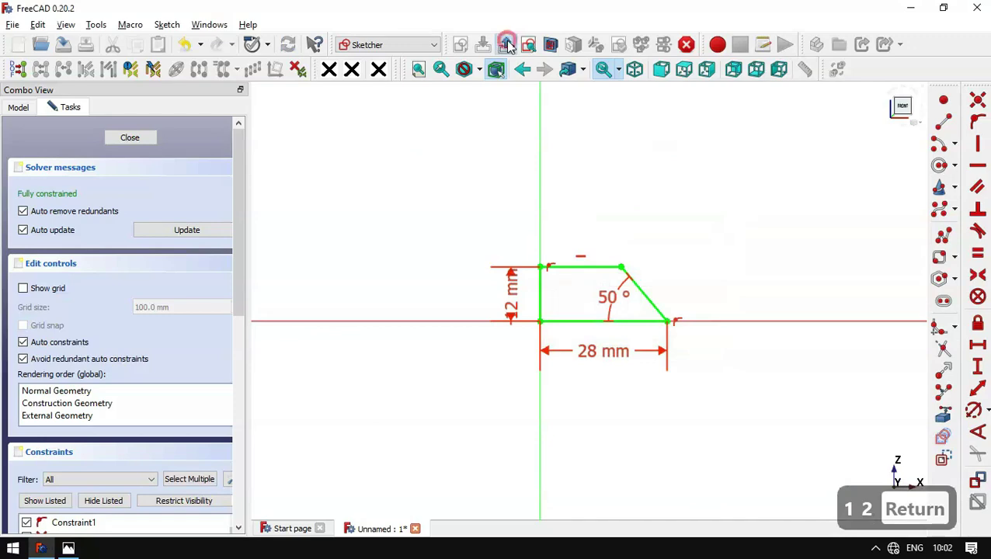
Step: Finish the sketch and revolve the profile 360° about the vertical sketch axis
left_click(505, 44)
key("Home")
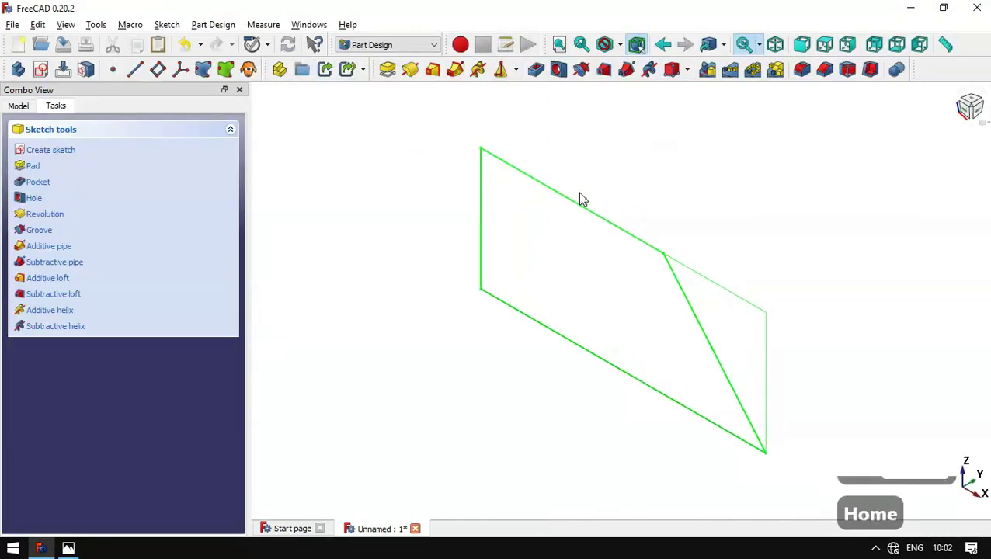
left_click(411, 72)
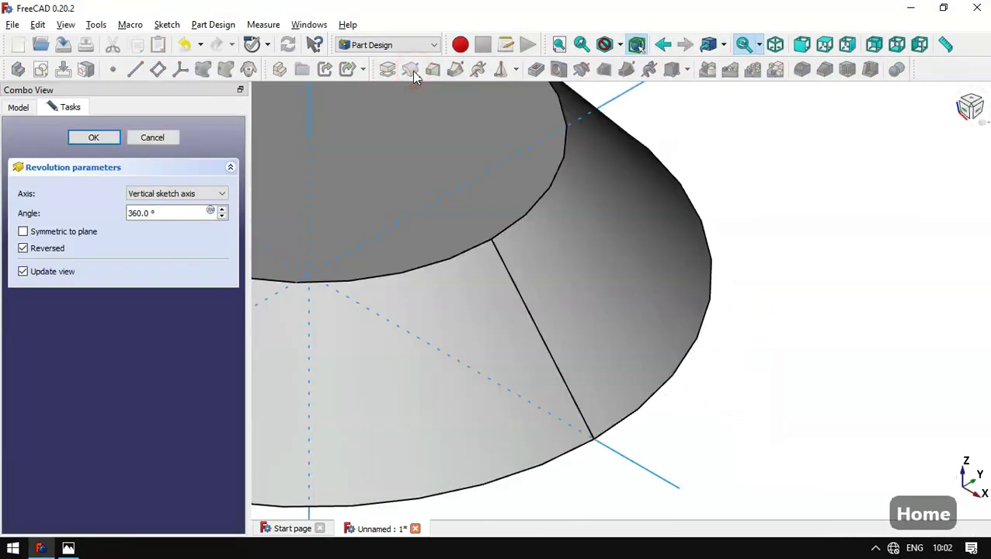
key("Home")
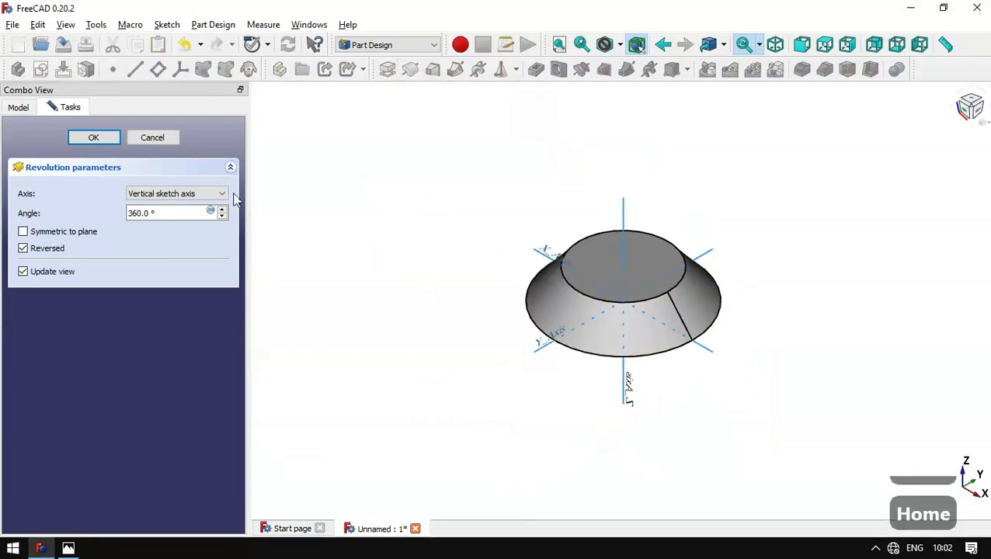
left_click(96, 139)
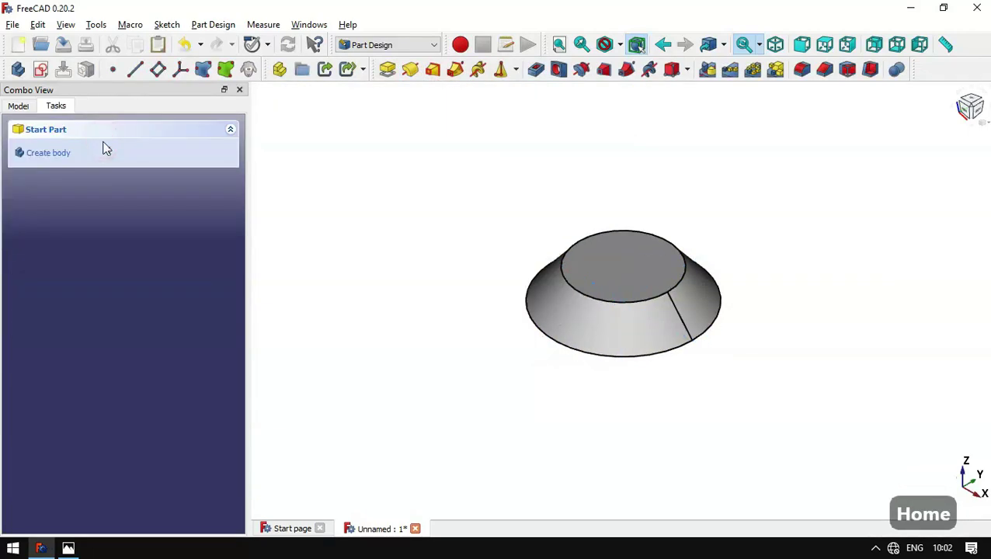
Step: Check the R3 channel profile in the 714 reference drawing and start a new sketch on the YZ plane
key("alt+Tab")
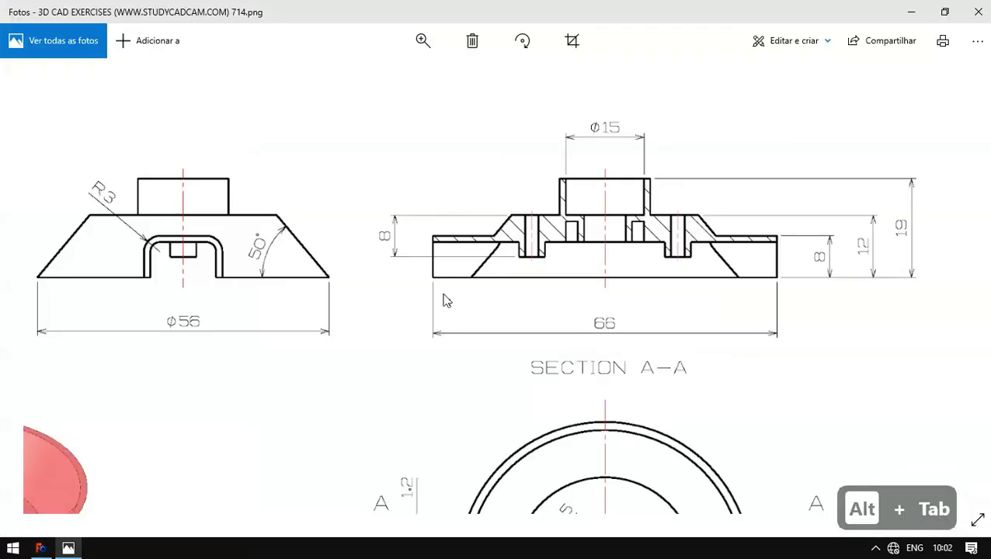
double_click(583, 306)
double_click(380, 200)
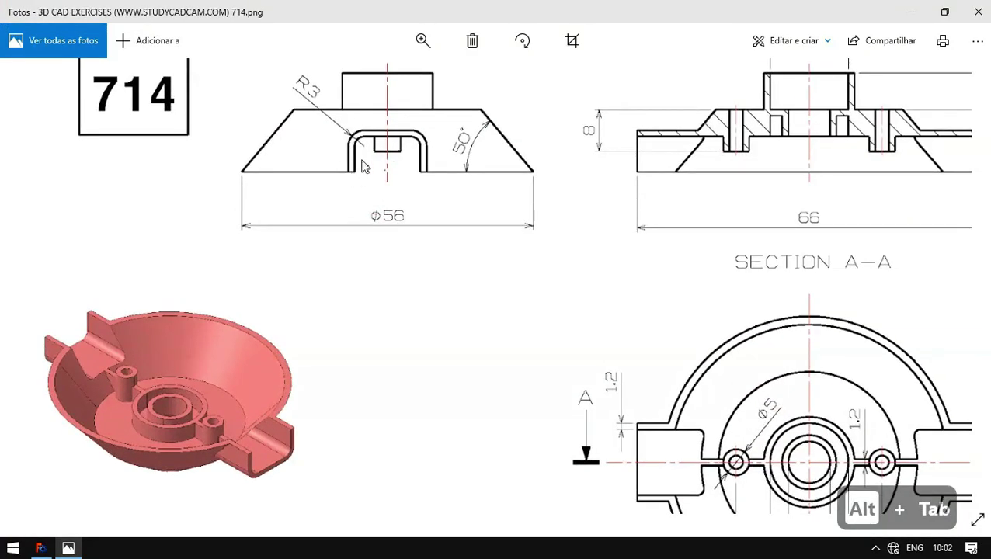
key("alt+Tab")
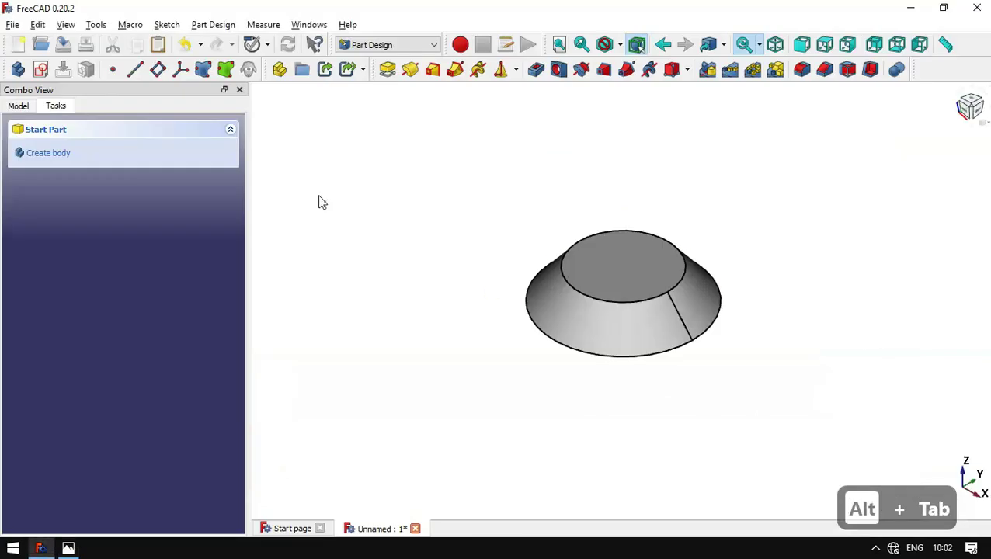
left_click(39, 72)
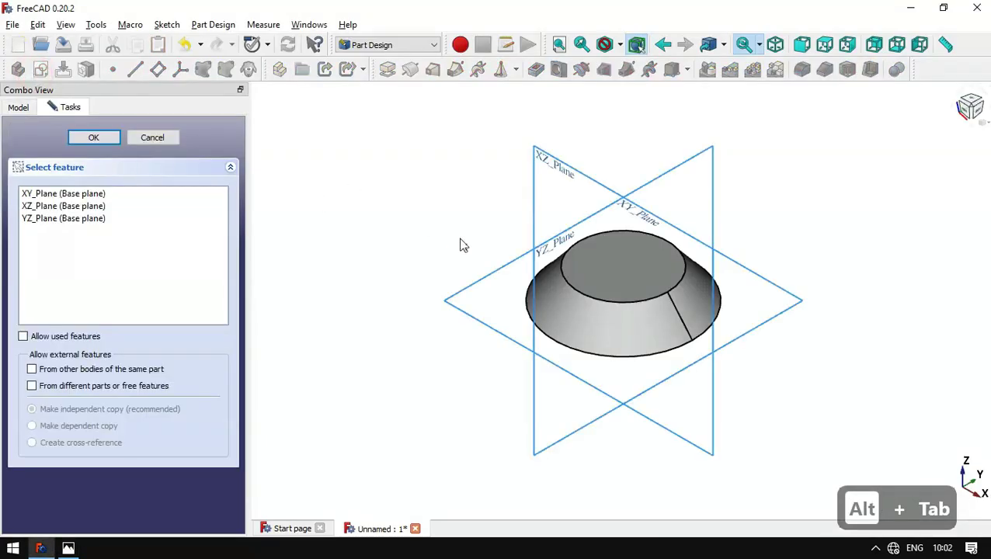
left_click(556, 250)
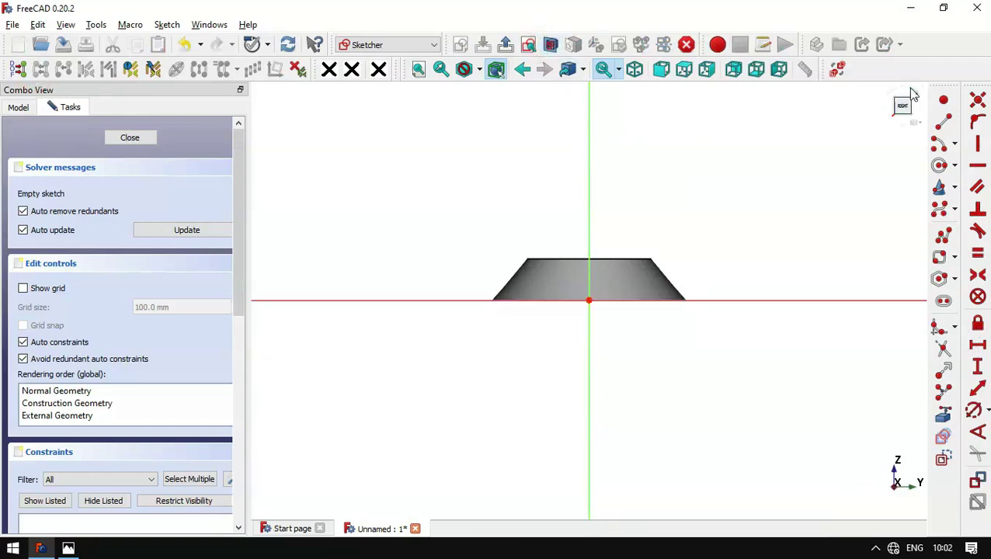
Step: Sketch a rounded rectangle about 35 mm wide, spanning the vertical axis, from inside the cone's silhouette to well below the horizontal axis
left_click(954, 257)
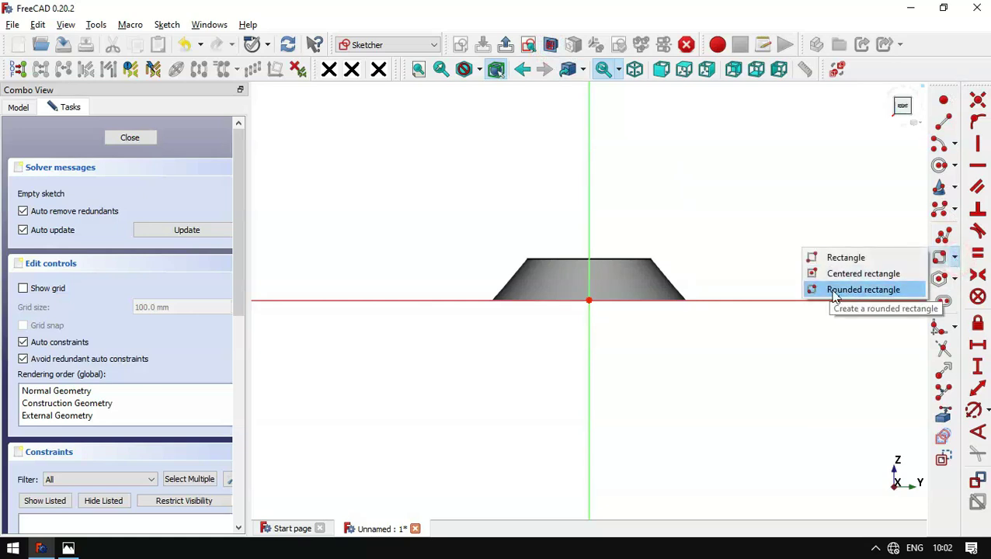
left_click(898, 292)
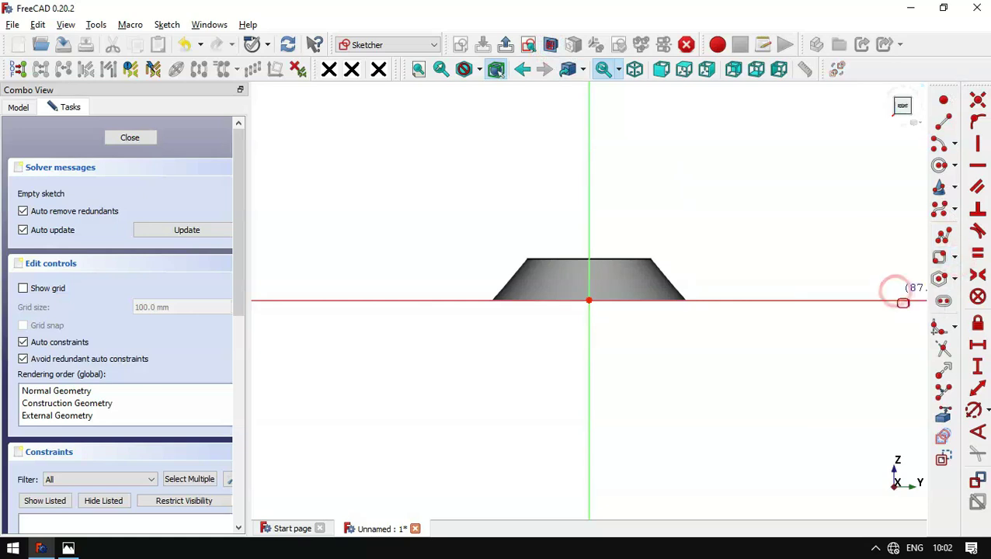
left_click(547, 282)
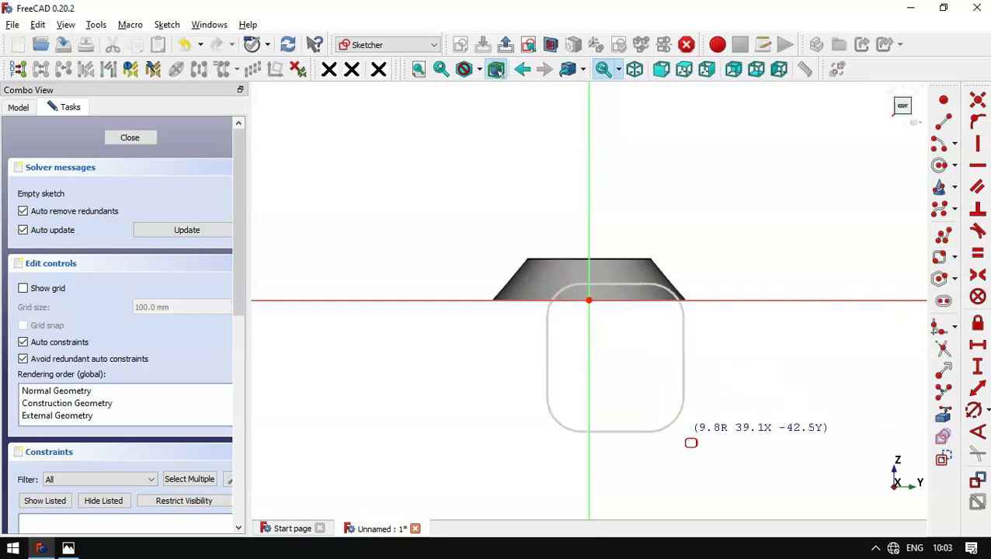
left_click(666, 419)
scroll(654, 371, "up", 3)
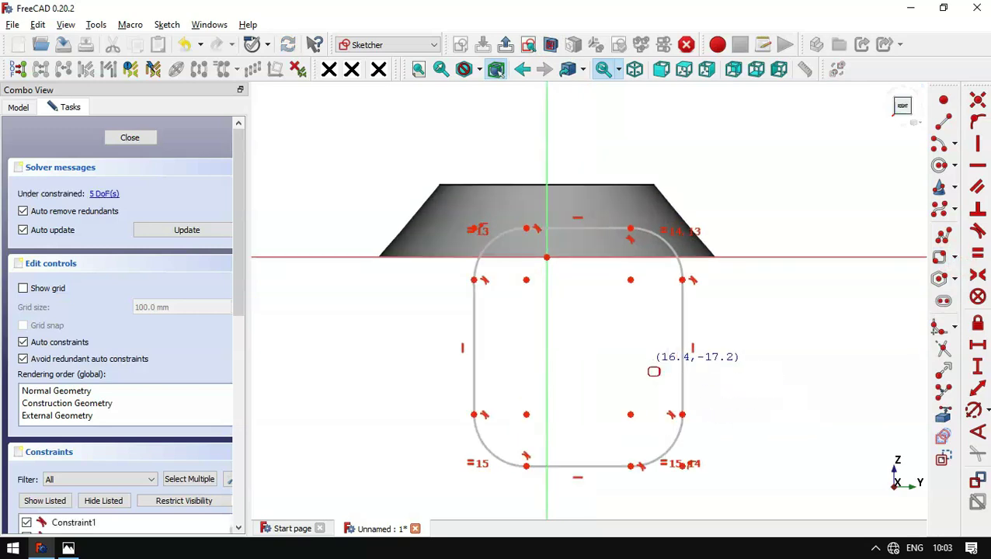
Step: Draw a horizontal line across the rounded rectangle, joining its two vertical sides below the horizontal axis
left_click(943, 124)
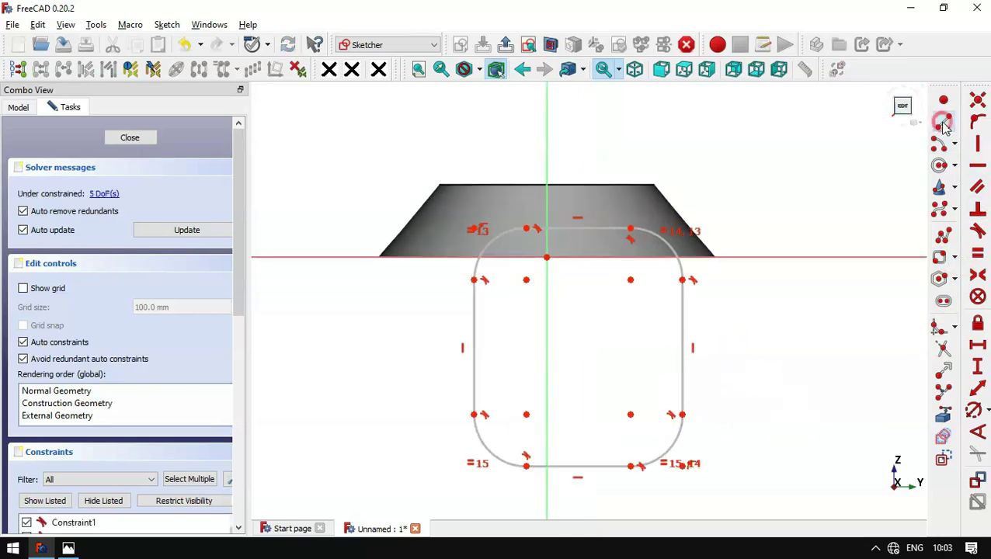
left_click(473, 347)
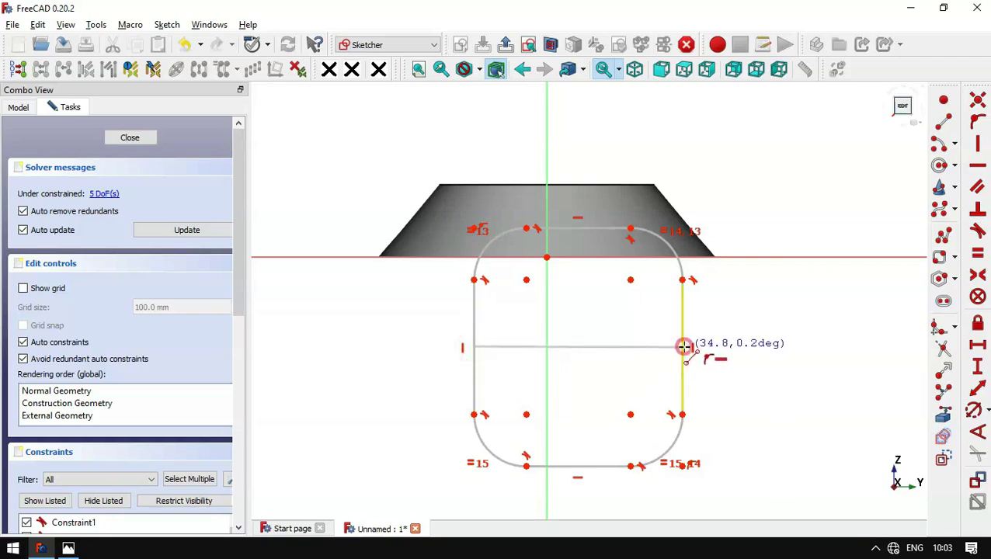
left_click(683, 347)
Step: Trim both vertical sides below the dividing line and delete the leftover lower arcs and bottom edge
left_click(943, 348)
left_click(683, 385)
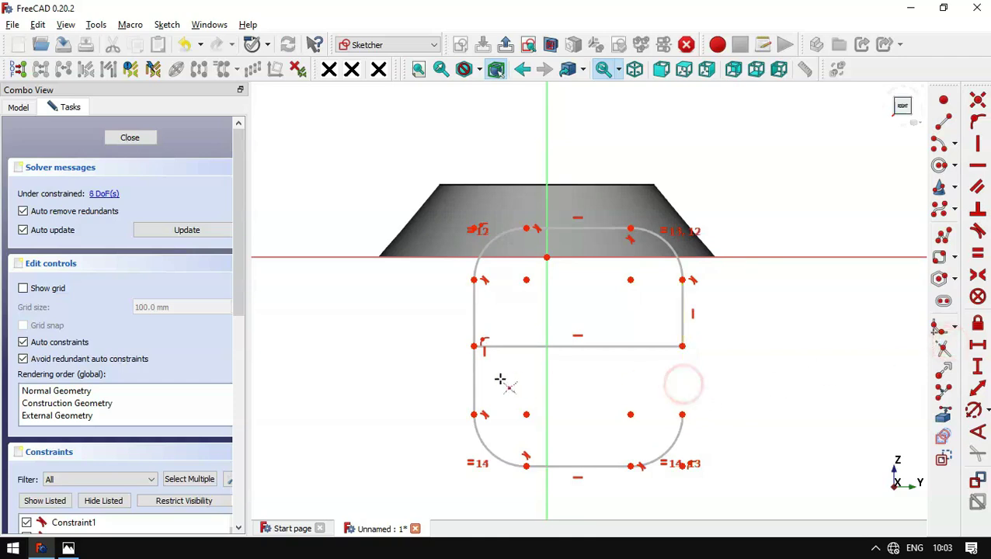
left_click(473, 376)
key("Escape")
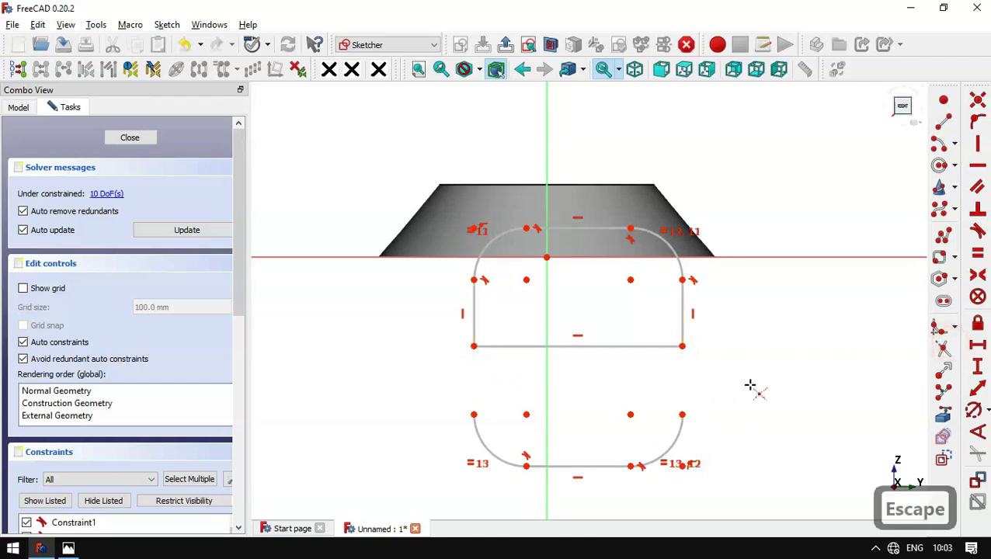
left_click_drag(425, 386, 751, 501)
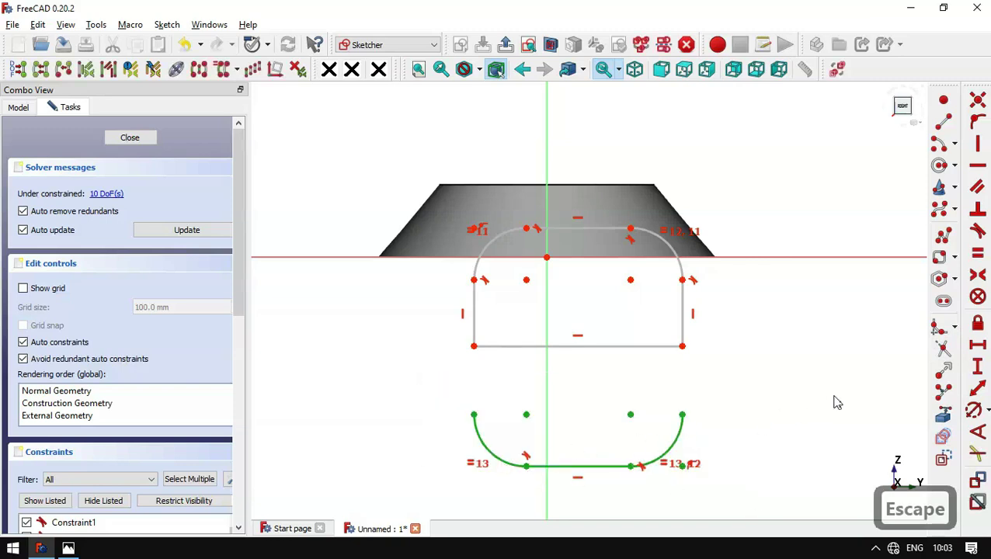
key("Delete")
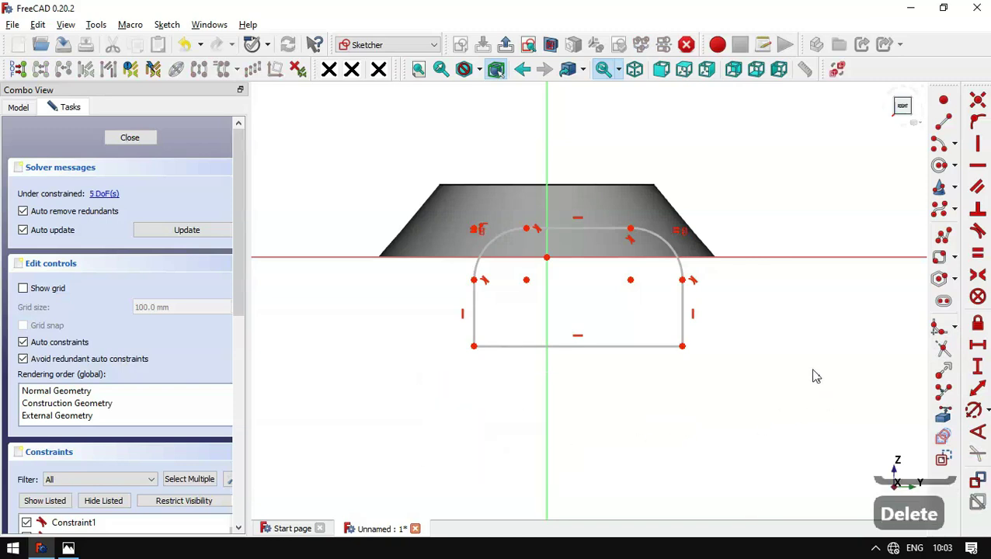
Step: Make the profile's two bottom corners symmetric about the vertical sketch axis
left_click(980, 276)
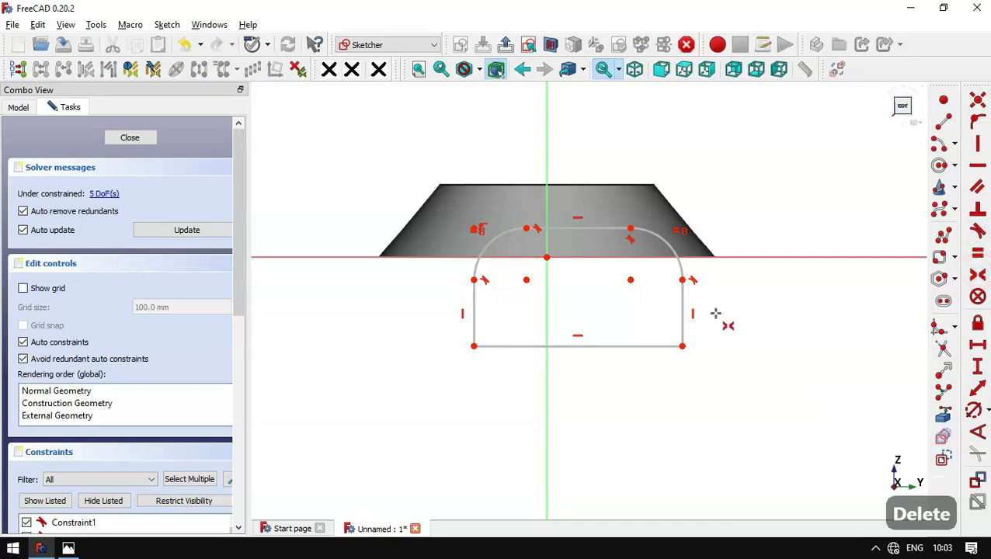
left_click(475, 348)
left_click(682, 345)
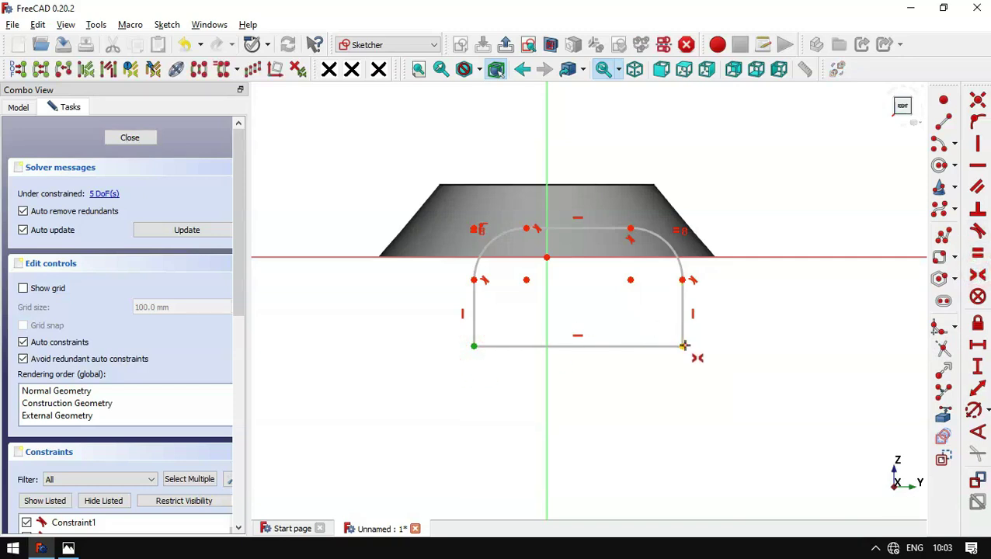
left_click(546, 299)
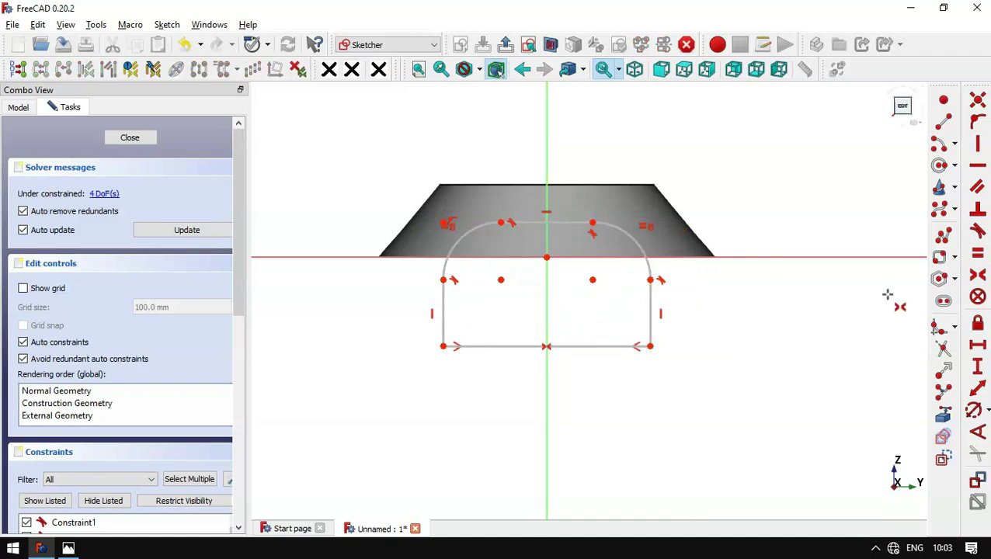
right_click(610, 325)
Step: Constrain the profile's upper corner arc to a radius of 3 mm, as given in the reference drawing
key("alt+Tab")
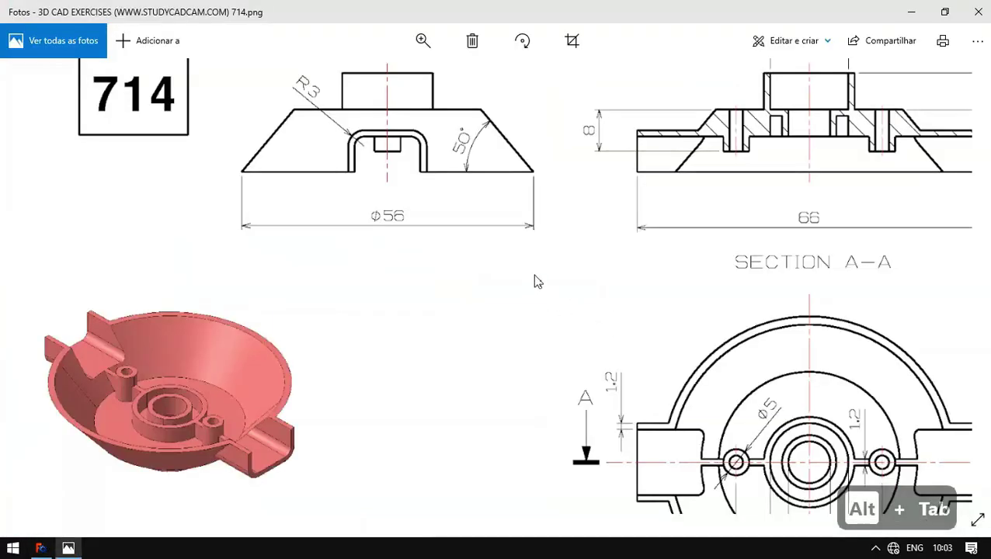
mouse_move(604, 261)
left_mouse_down()
mouse_move(380, 378)
mouse_move(390, 380)
left_mouse_up()
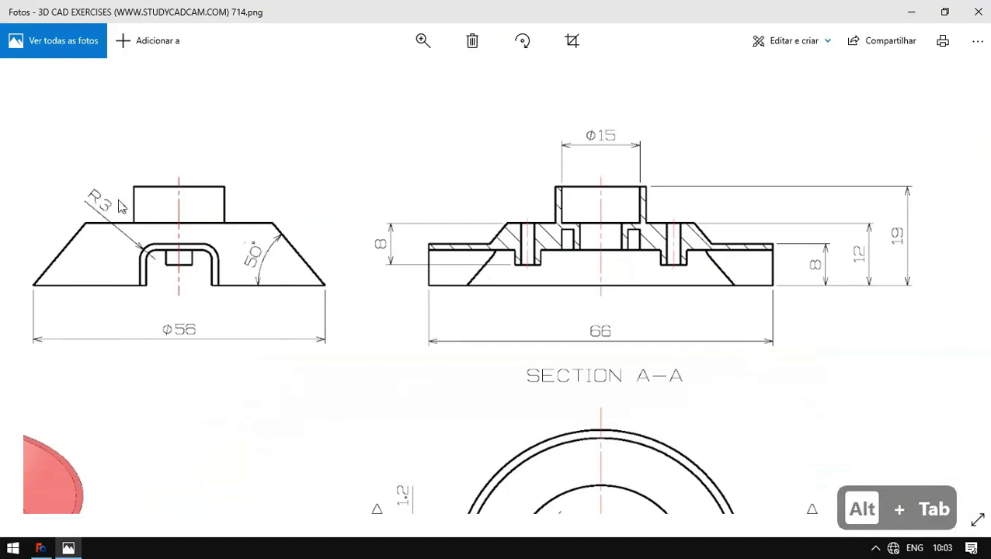
key("alt+Tab")
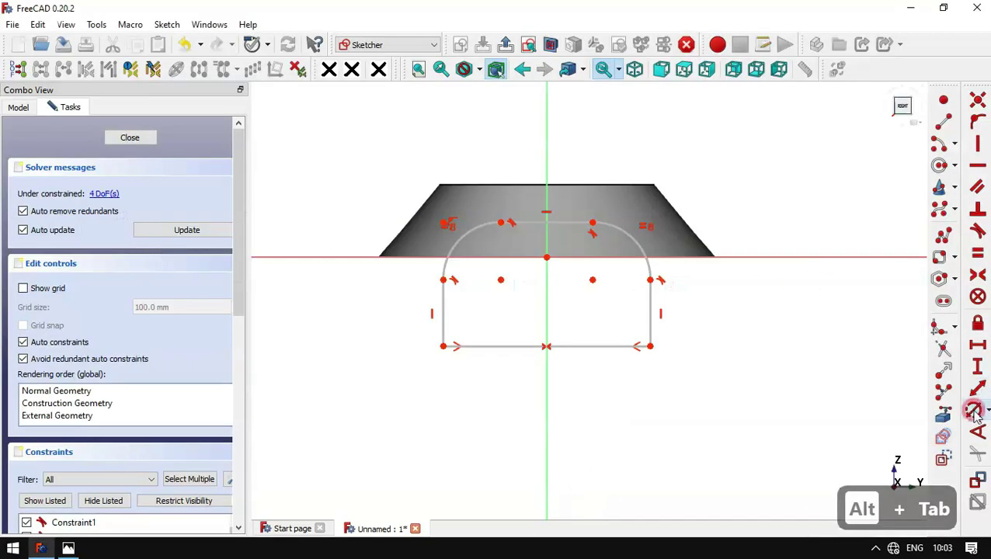
left_click(631, 237)
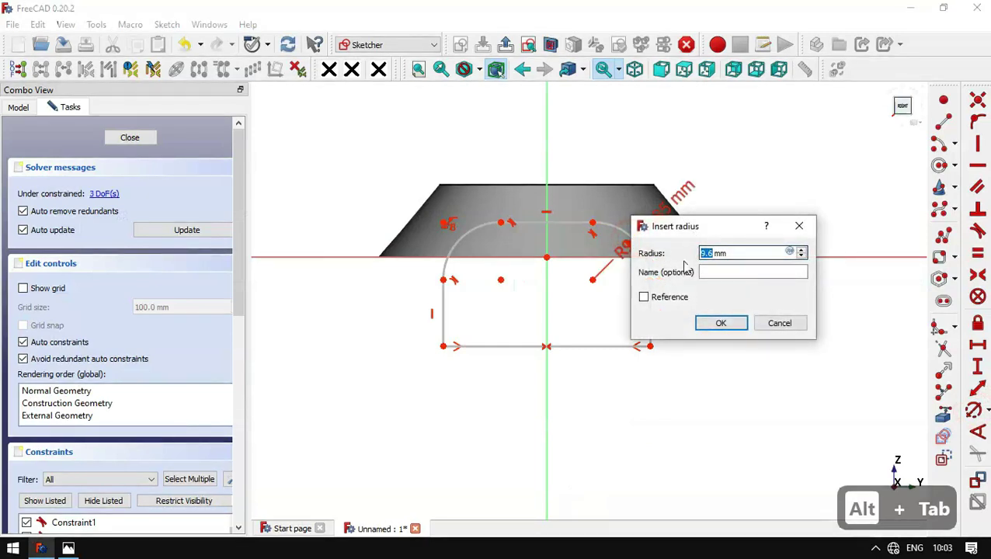
key("Return")
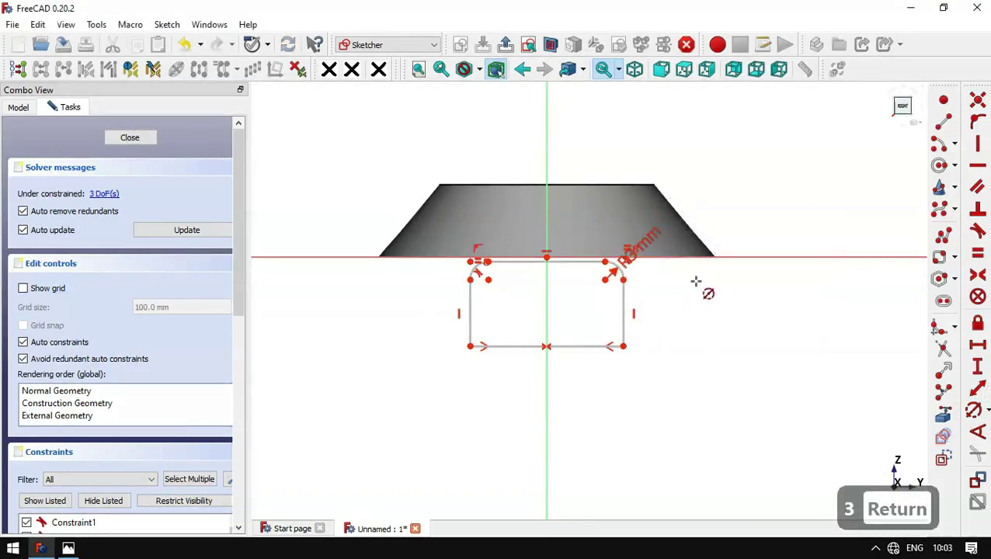
Step: Raise the profile's top edge above the horizontal axis and constrain its height over the origin to 8 mm, as in the section view
key("alt+Tab")
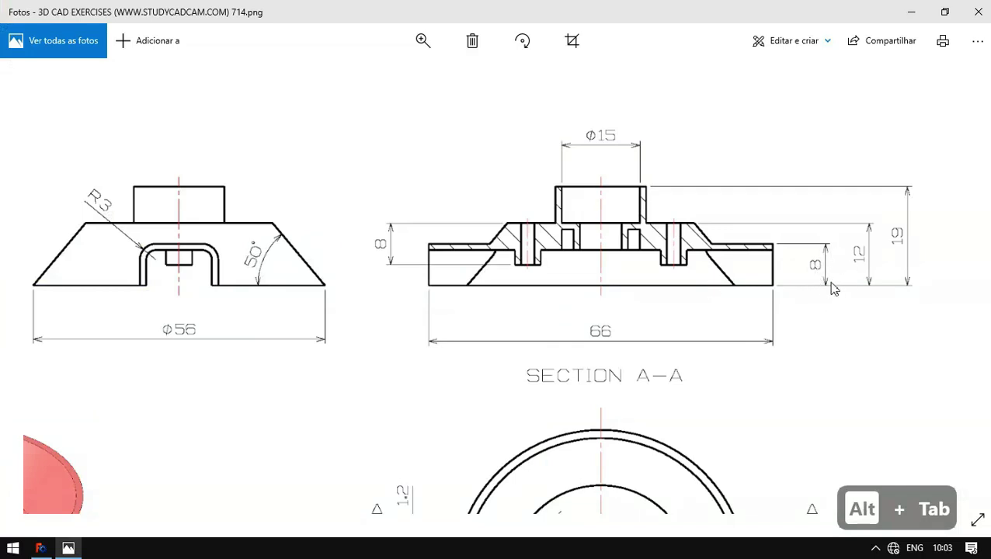
key("alt+Tab")
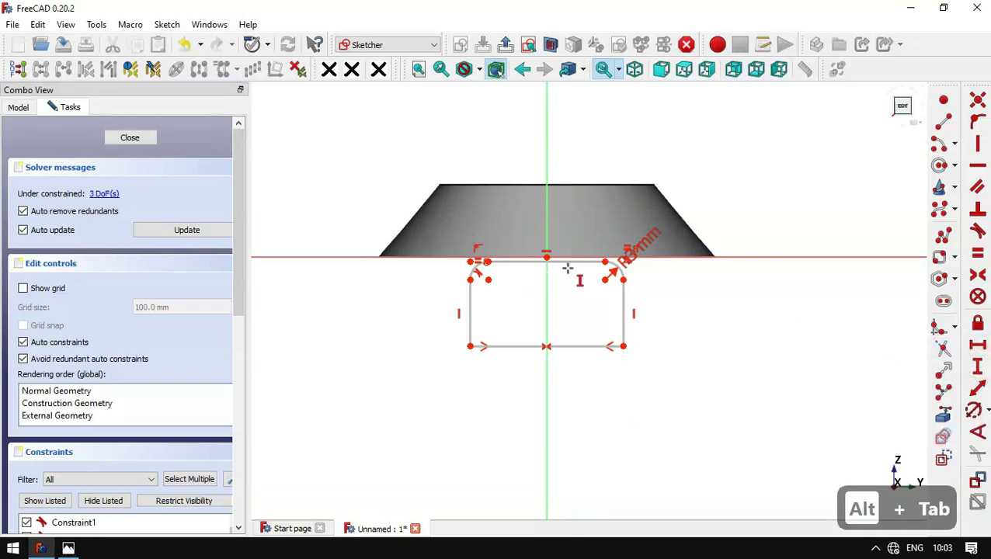
key("Escape")
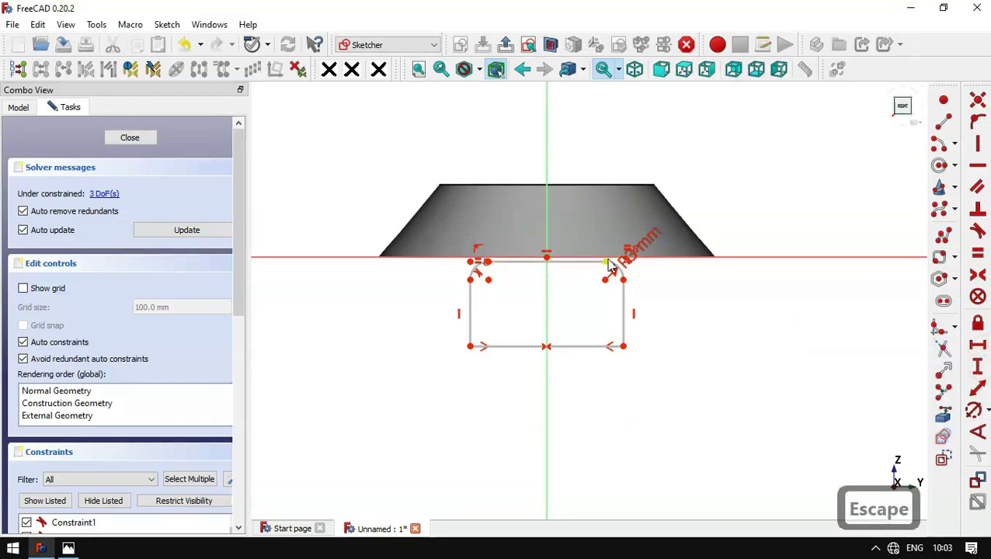
left_click_drag(610, 266, 609, 208)
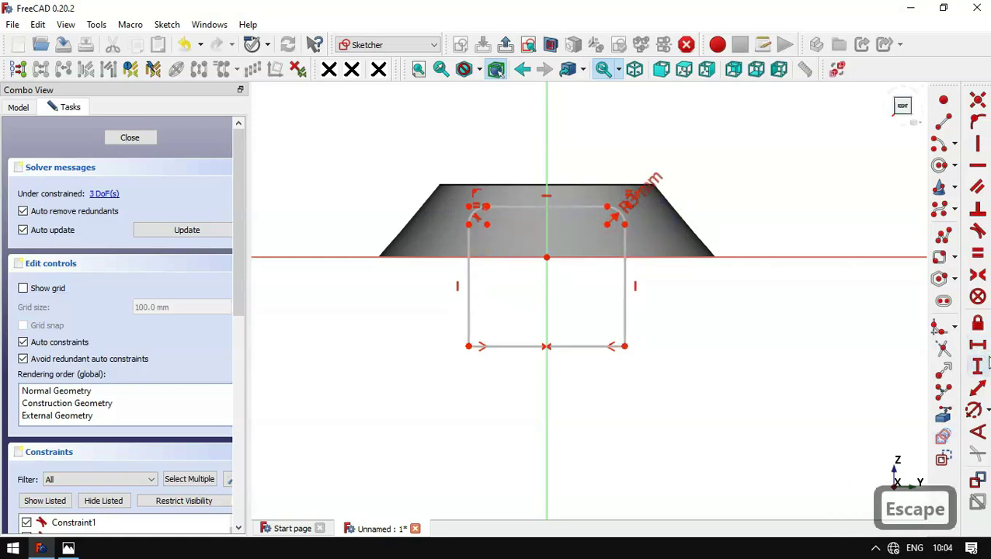
left_click(978, 366)
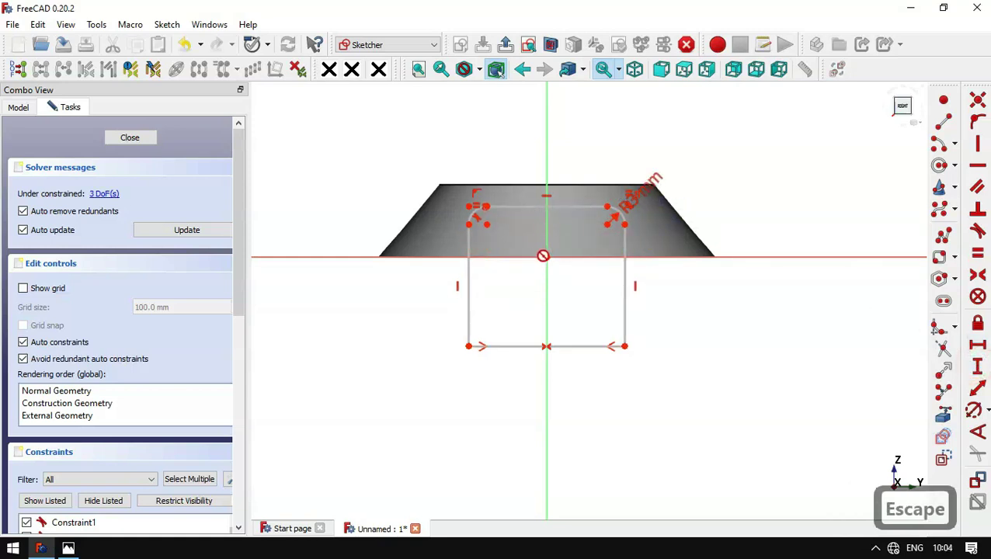
left_click(546, 258)
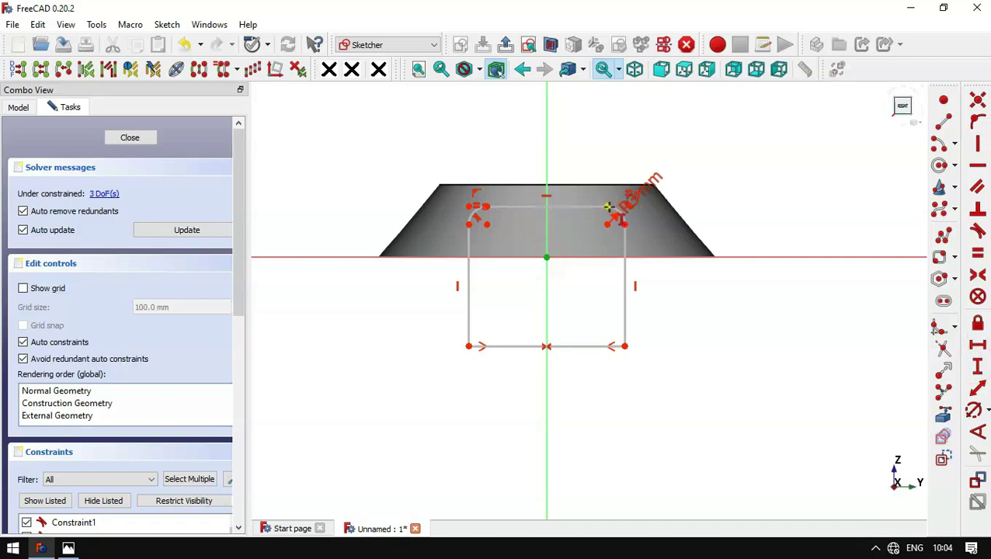
left_click(608, 205)
type("i")
type("8")
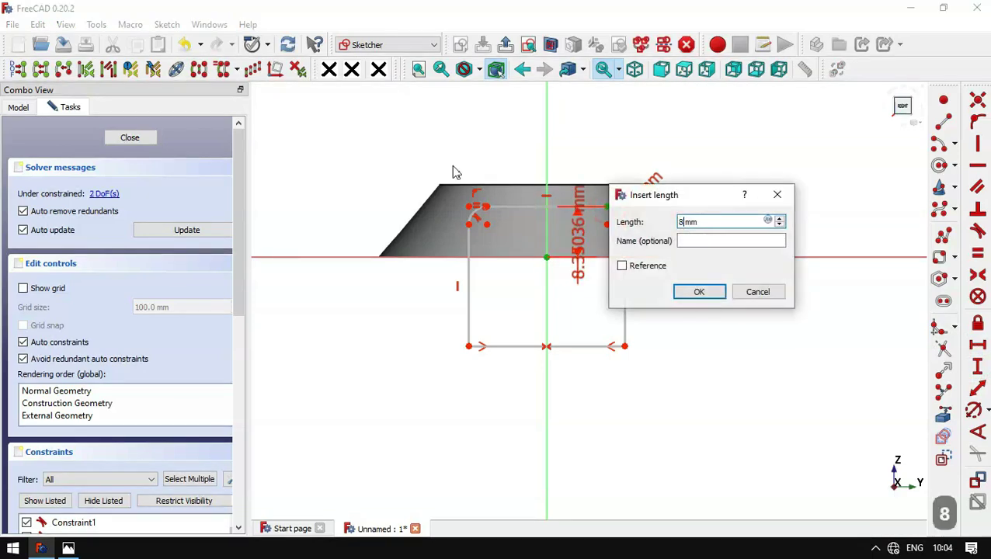
key("Return")
Step: Constrain the profile's bottom edge to a length of 15 mm, the channel width in the reference drawing's plan view
key("alt+Tab")
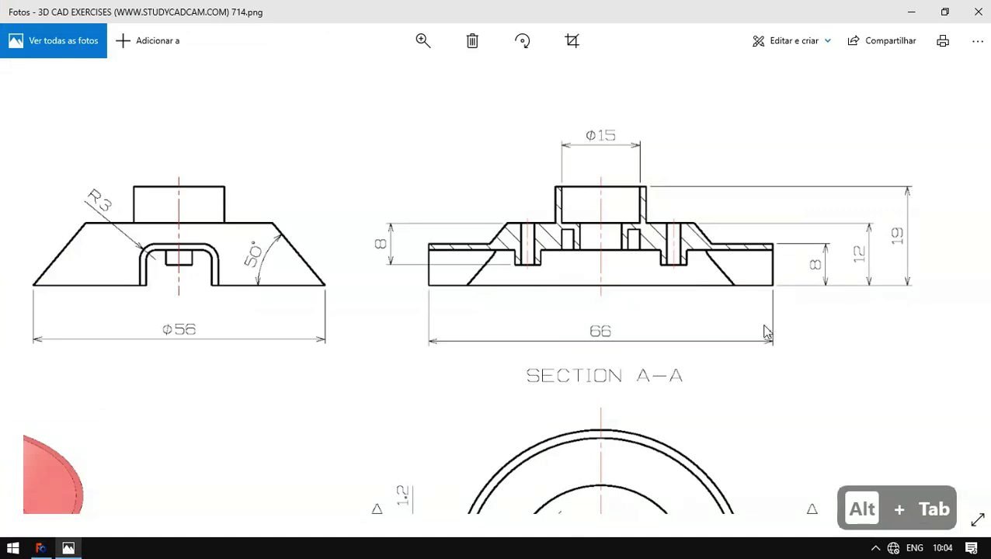
scroll(764, 330, "down", 2)
scroll(657, 361, "up", 2)
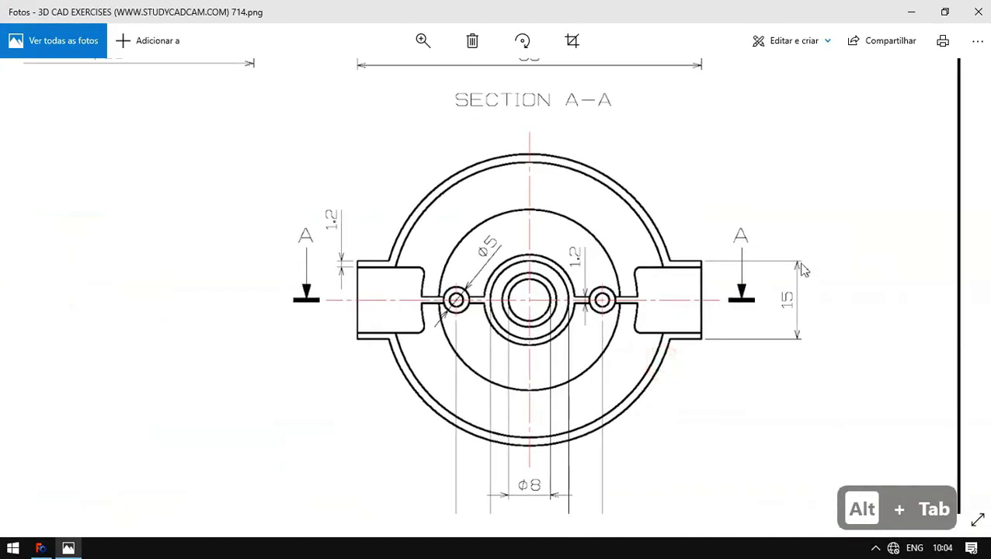
key("alt+Tab")
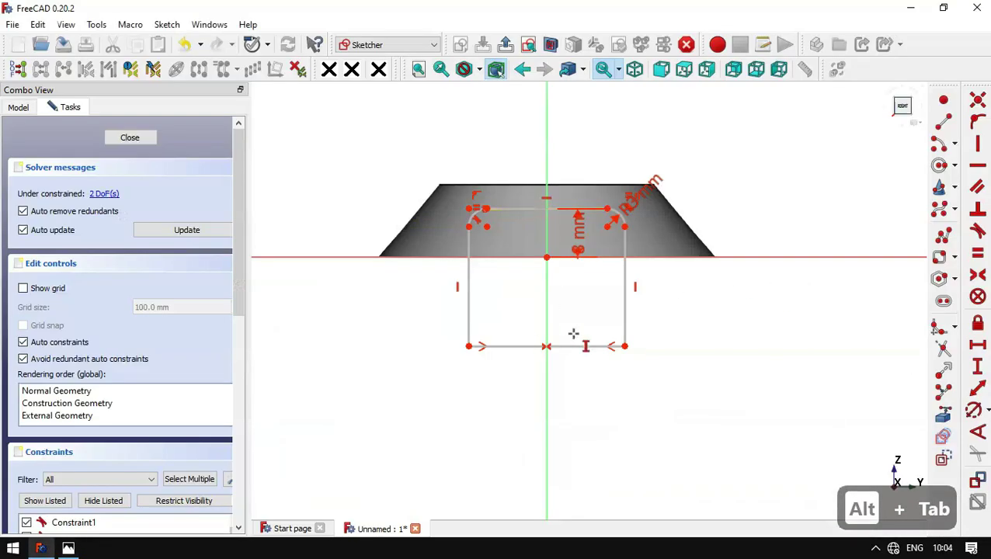
left_click(978, 345)
left_click(600, 347)
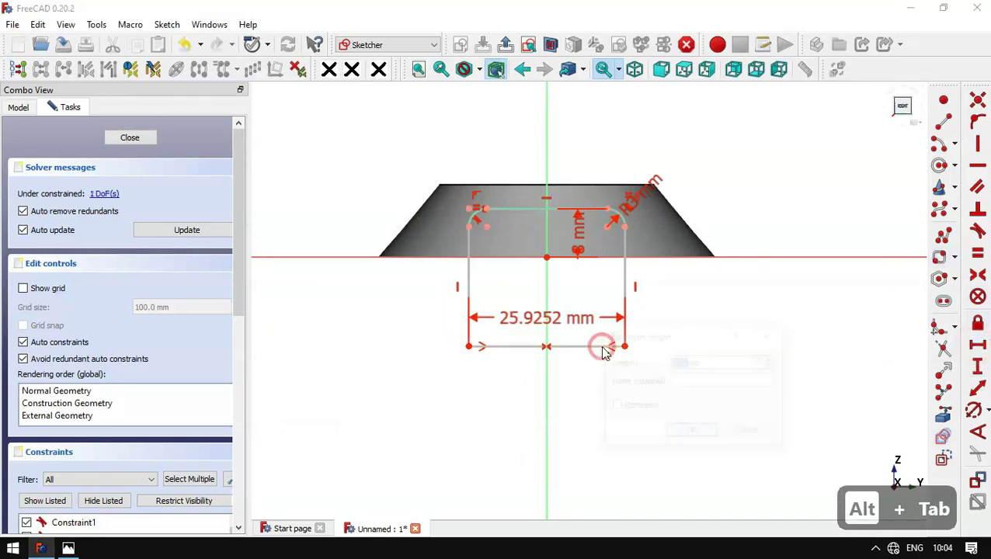
type("15")
key("Return")
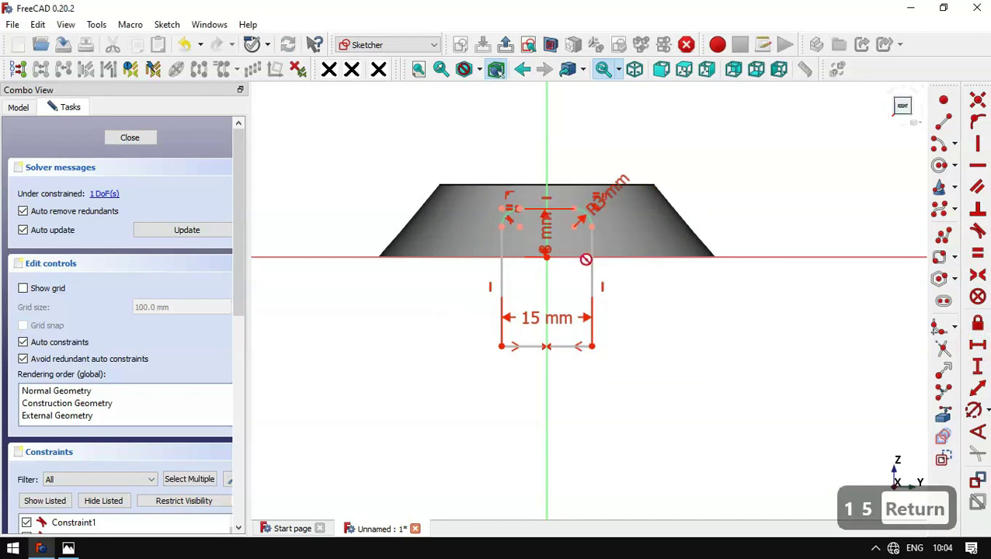
Step: Align the profile's lower corner horizontally with the sketch origin, placing the bottom edge on the horizontal axis, and finish the sketch
scroll(556, 254, "up", 2)
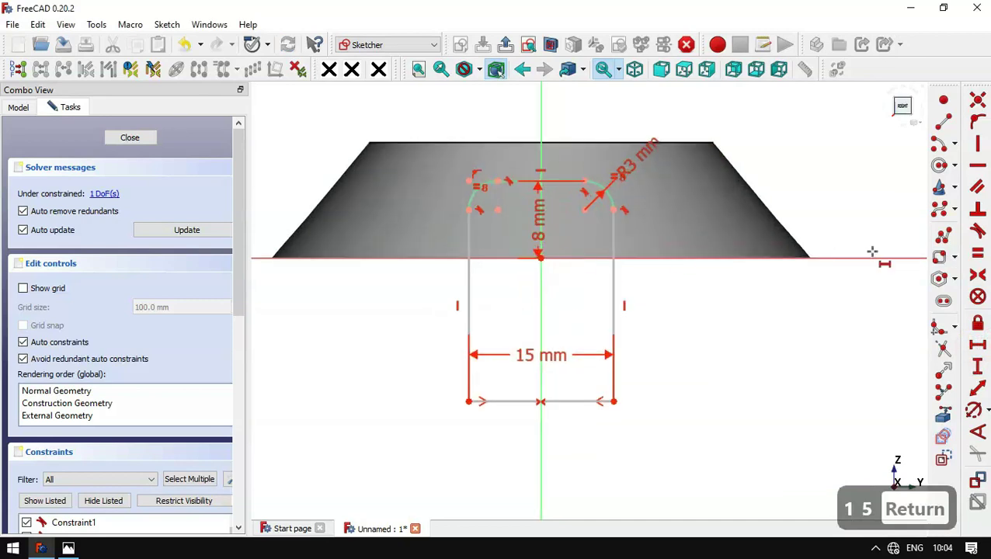
left_click(982, 167)
left_click(613, 401)
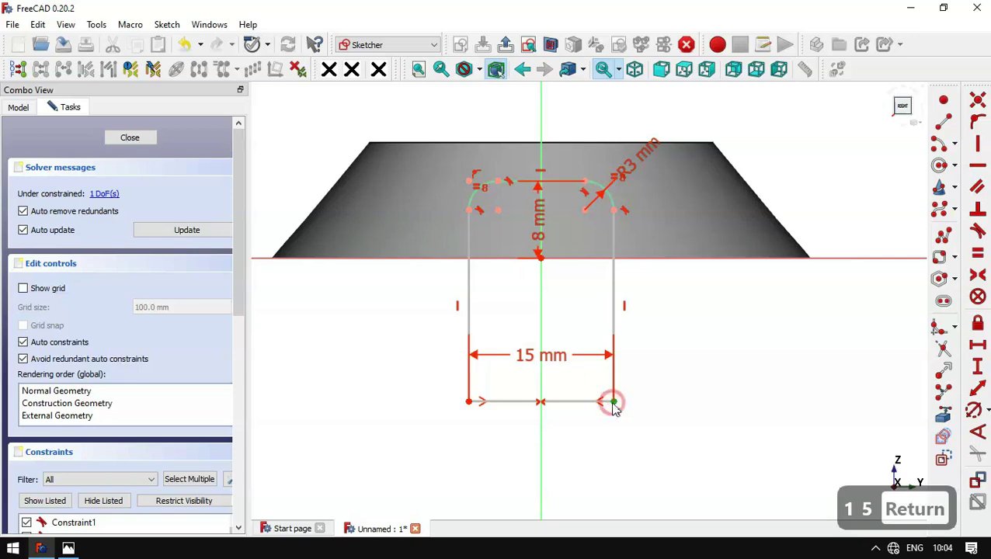
left_click(541, 258)
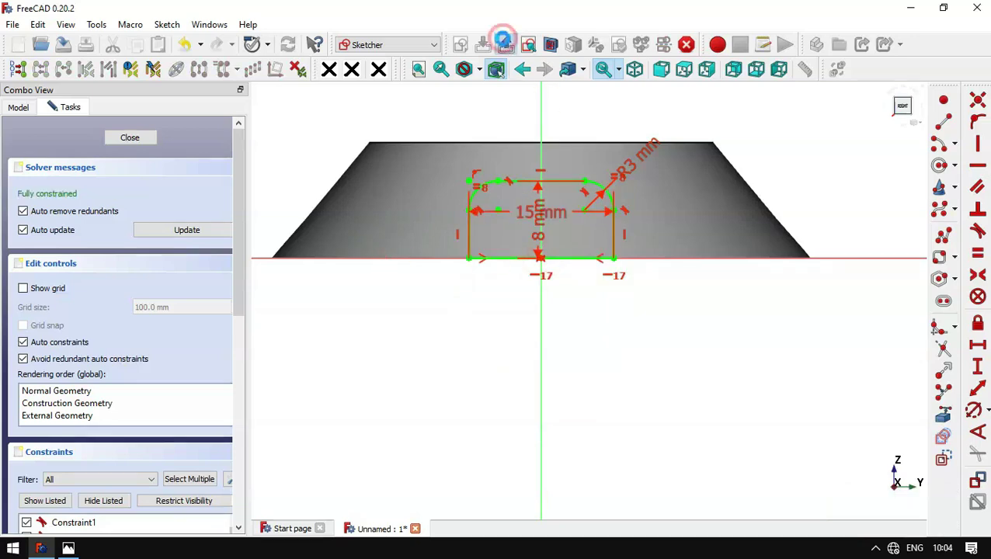
left_click(505, 45)
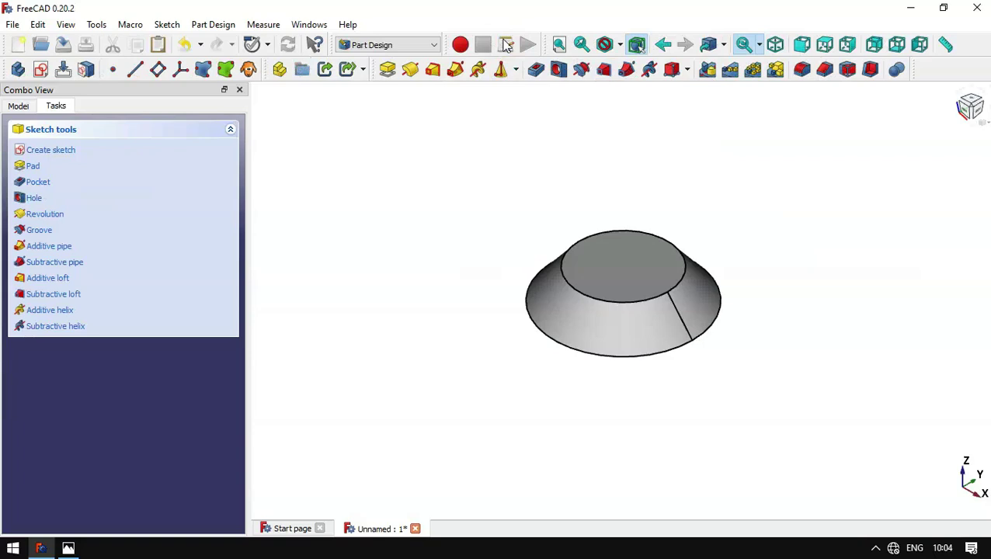
Step: Pad the channel profile symmetrically to its plane with a length of 66 mm, as given in the reference drawing's section view
left_click(388, 71)
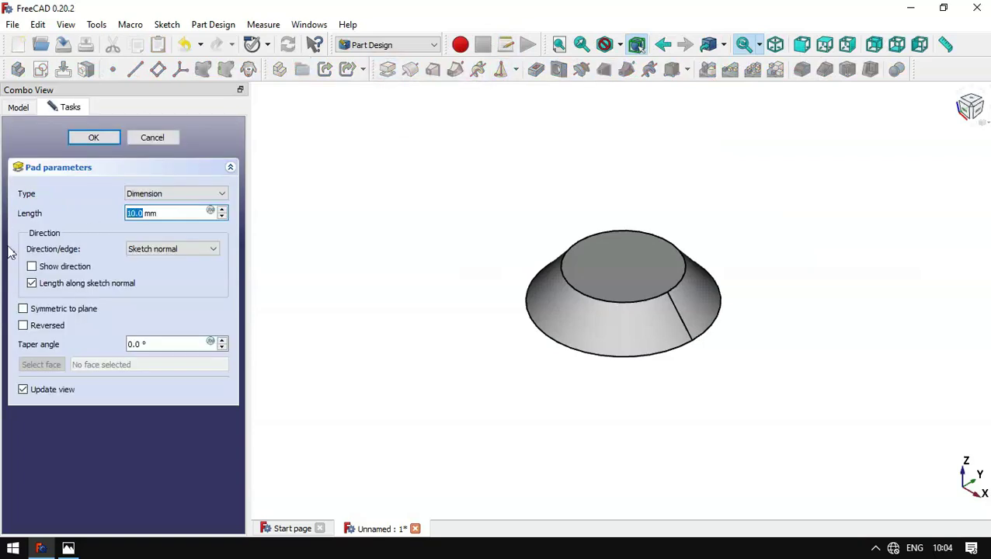
left_click(81, 310)
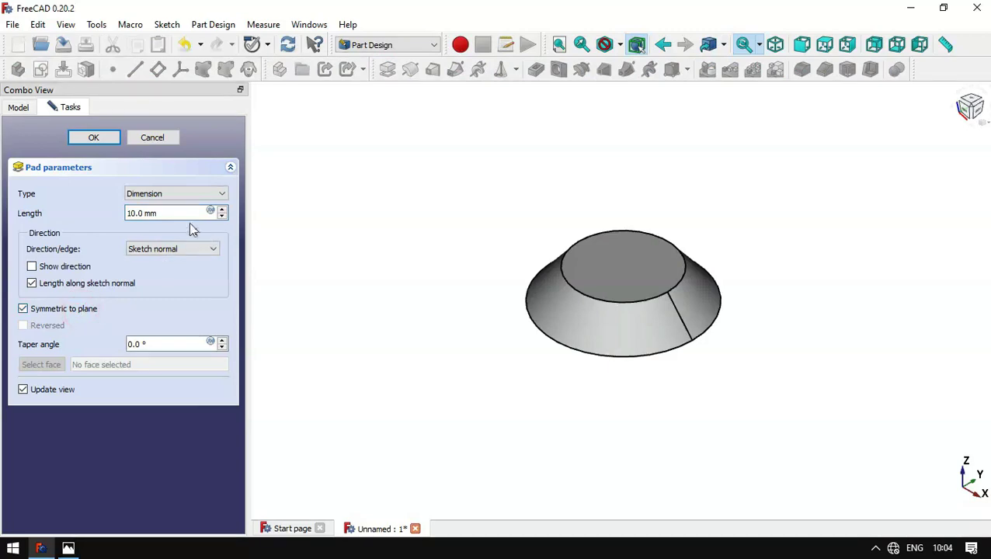
left_click_drag(183, 213, 142, 216)
key("alt+Tab")
scroll(501, 342, "down", 5)
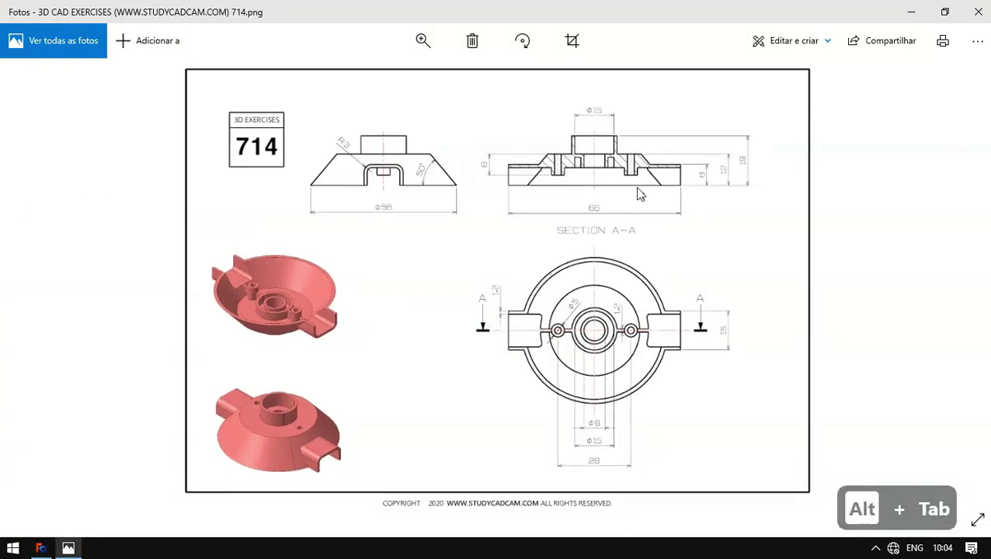
scroll(639, 194, "up", 5)
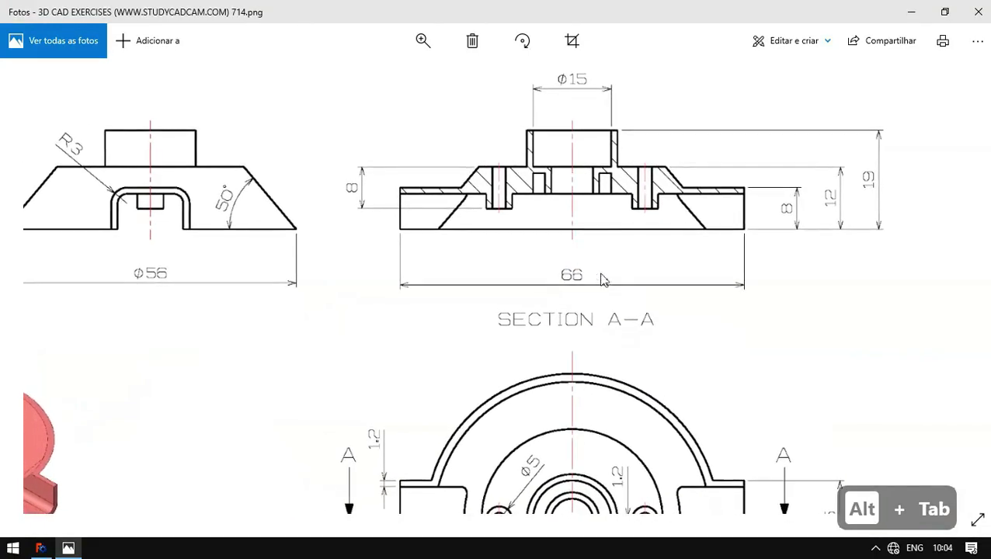
key("alt+Tab")
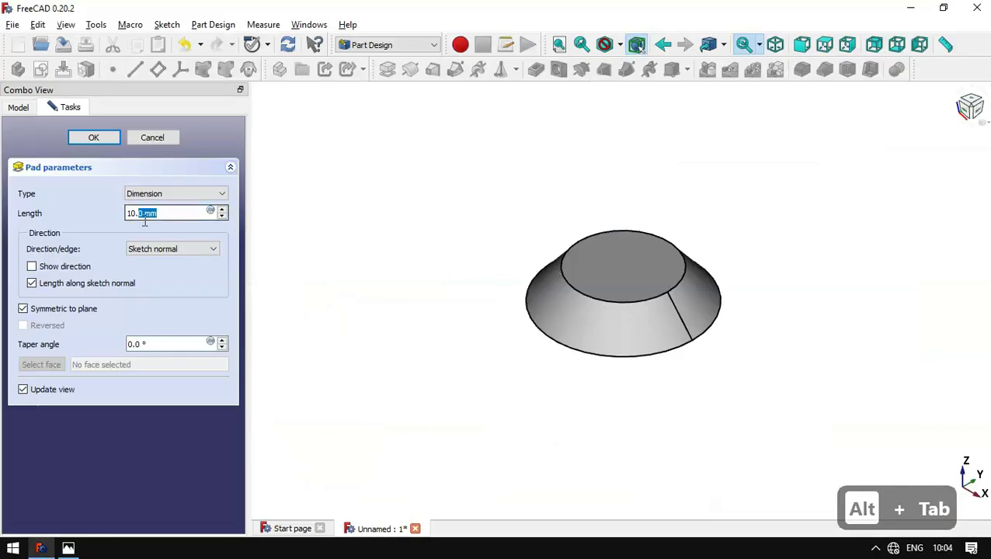
left_click_drag(168, 212, 87, 208)
type("66")
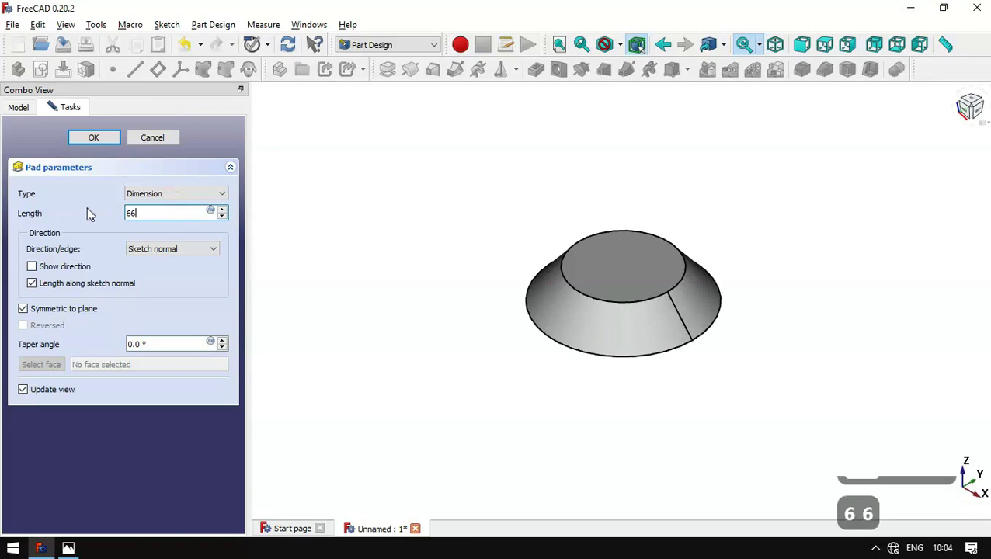
key("Return")
mouse_move(457, 343)
middle_mouse_down()
mouse_move(670, 151)
mouse_move(553, 294)
middle_mouse_up()
Step: Copy the Revolution's base sketch on its own, leaving the XZ_Plane dependency out of the copied objects
key("alt+Tab")
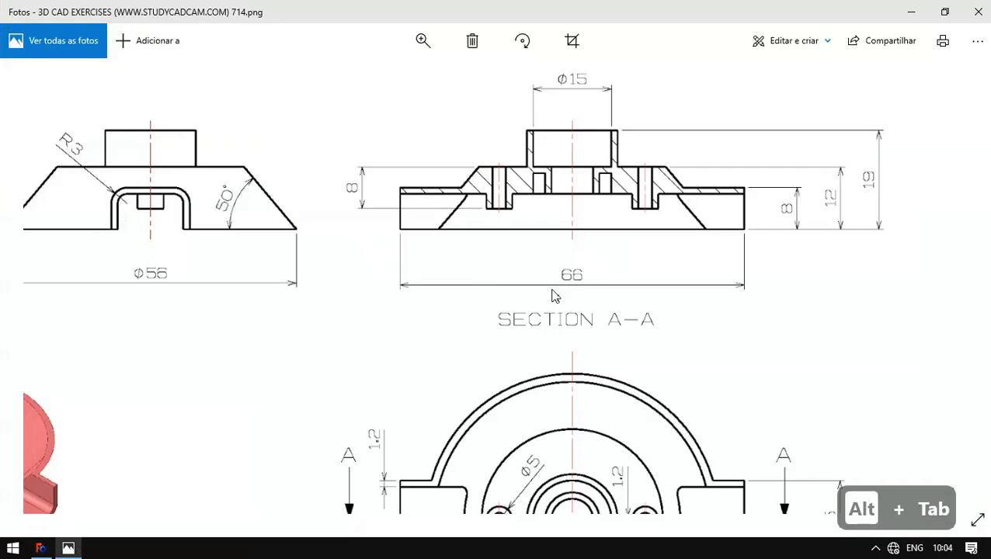
left_click_drag(302, 287, 381, 281)
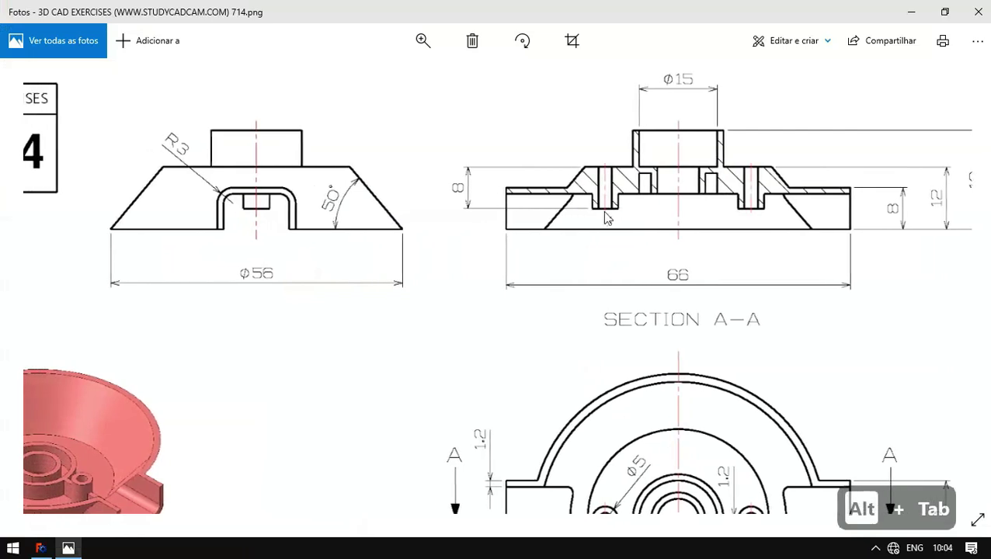
key("alt+Tab")
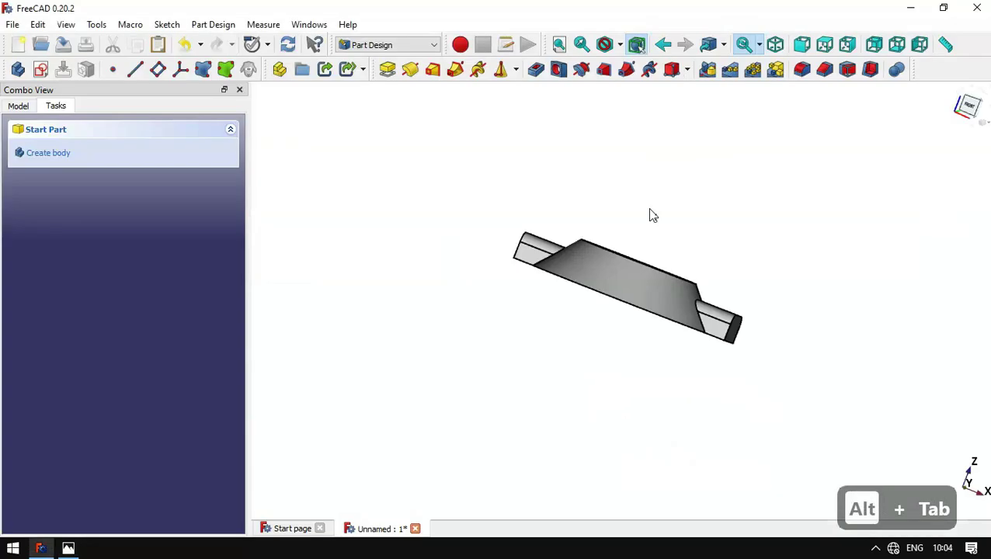
left_click(439, 281)
key("Home")
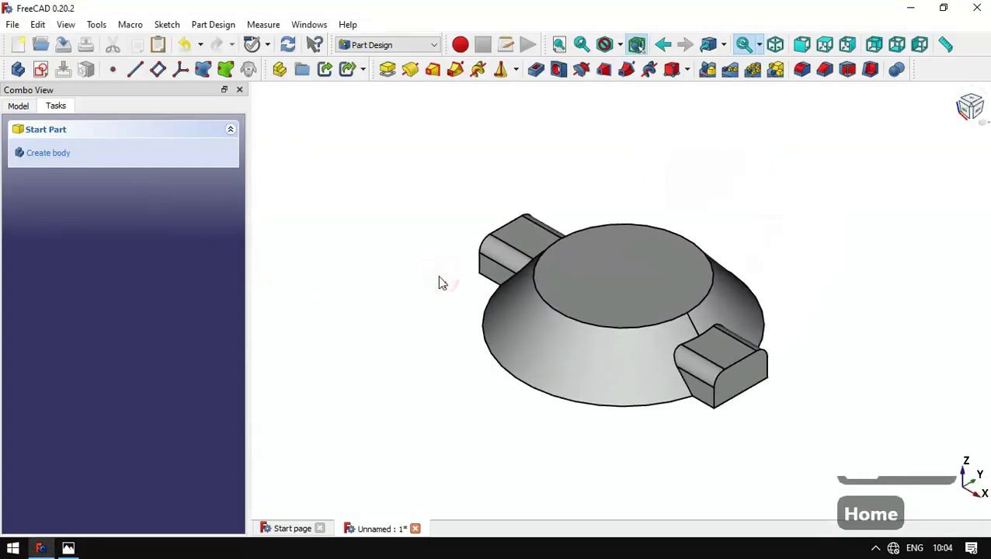
left_click(18, 106)
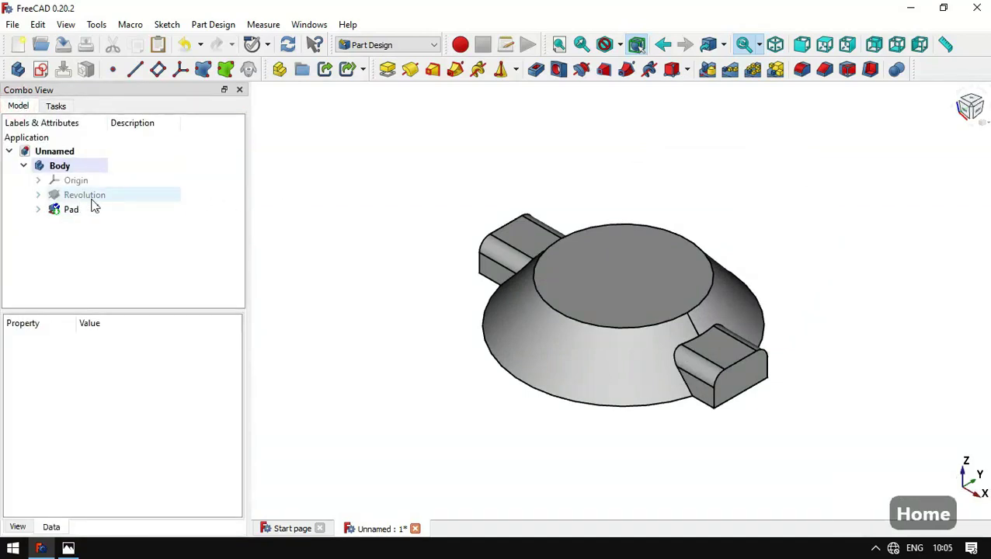
left_click(41, 197)
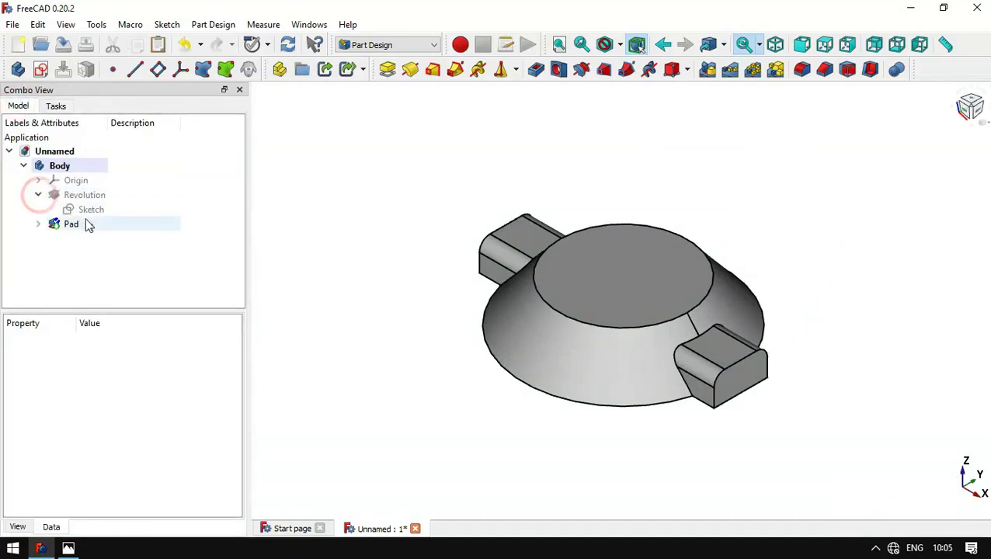
left_click(101, 210)
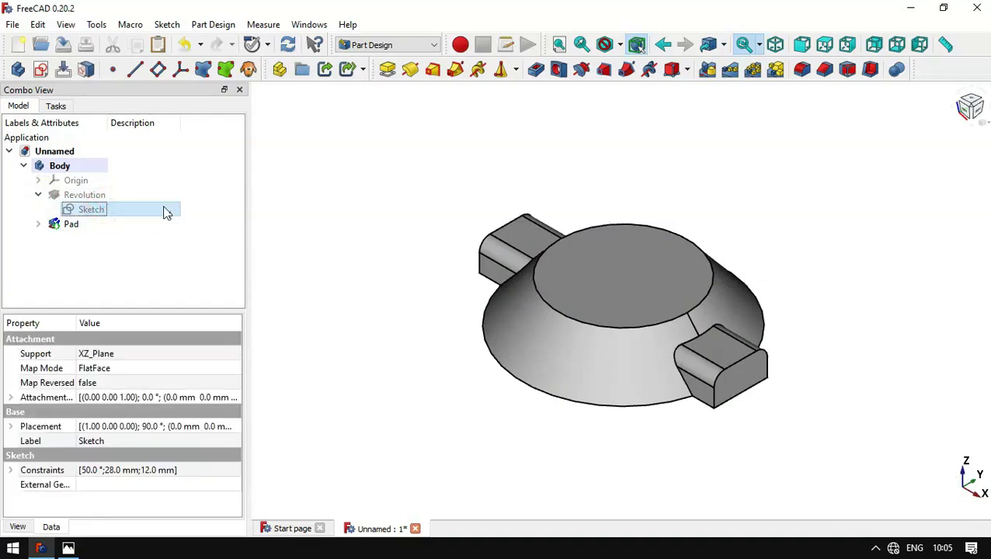
key("ctrl+c")
left_click(302, 179)
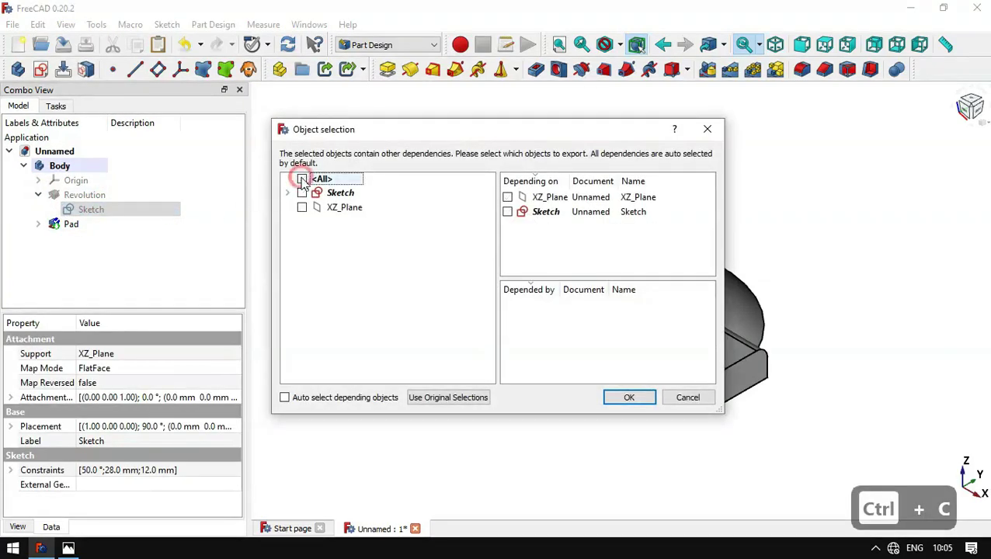
left_click(302, 192)
key("Return")
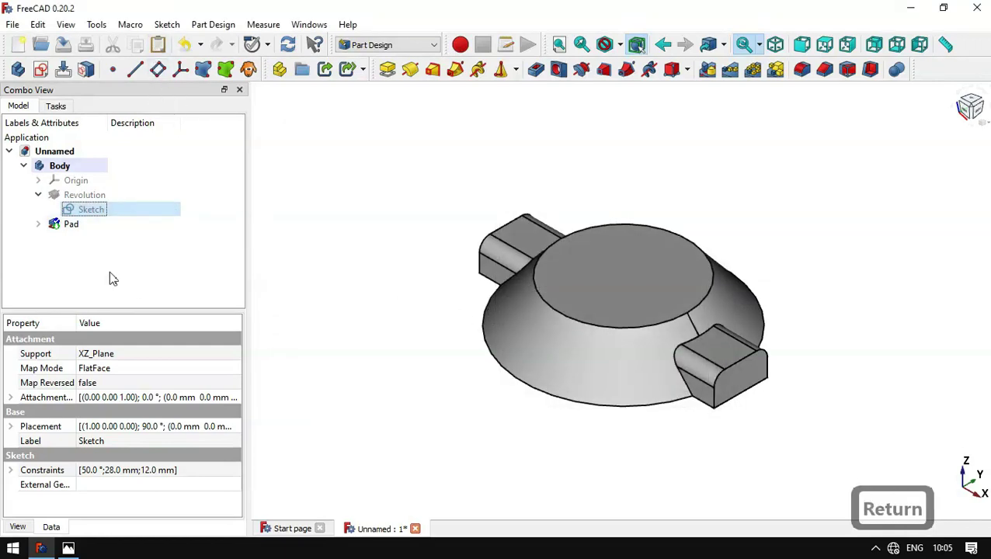
Step: Paste the copied sketch into the document and move the duplicate into the Body
key("ctrl+v")
left_click(69, 239)
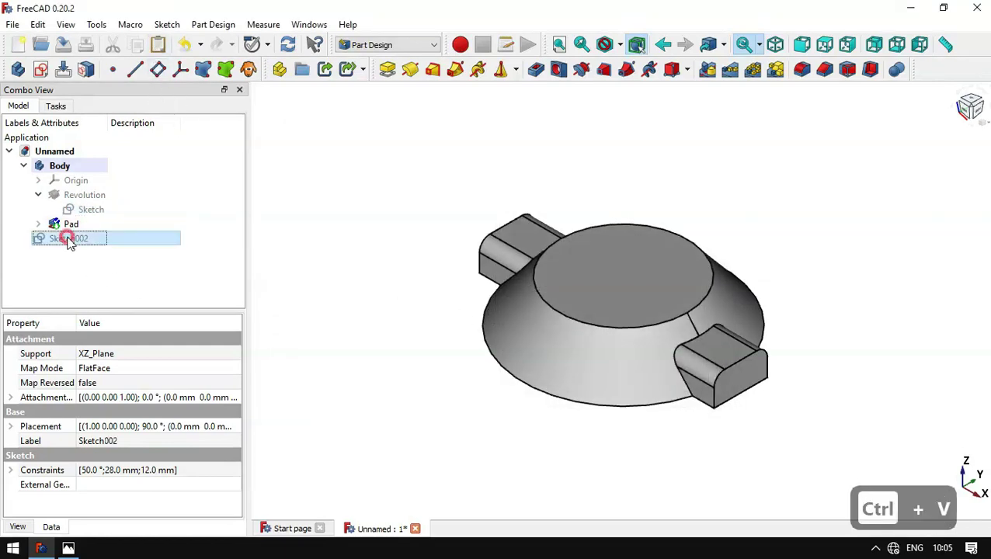
left_click_drag(53, 242, 124, 169)
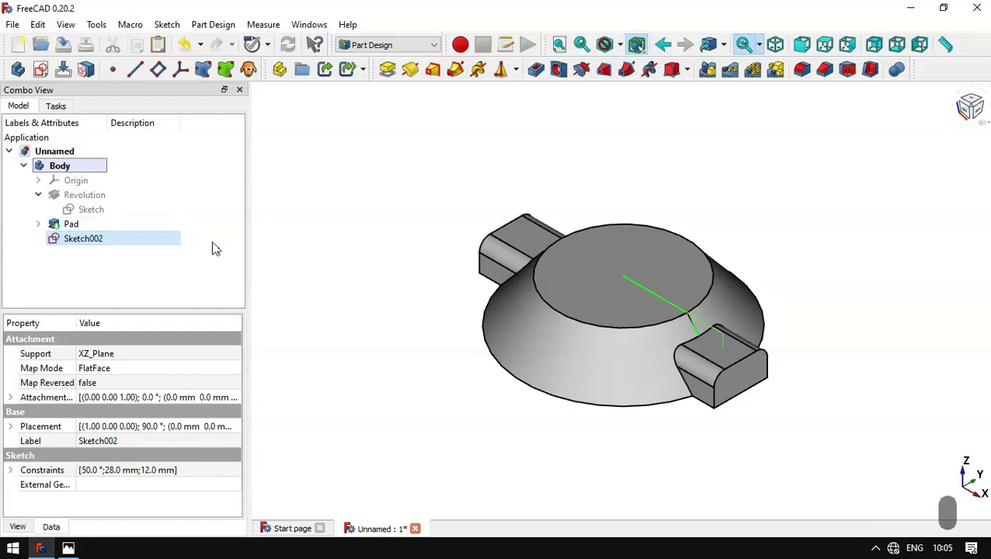
Step: Edit the duplicated sketch in section view and set its base width to 28-1.2 mm, subtracting the drawing's wall thickness
double_click(125, 238)
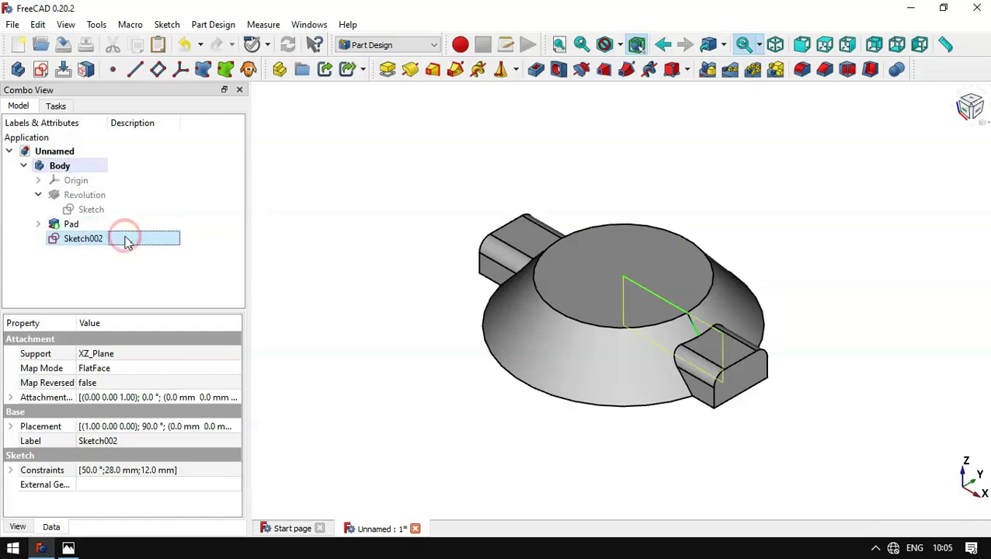
left_click(551, 43)
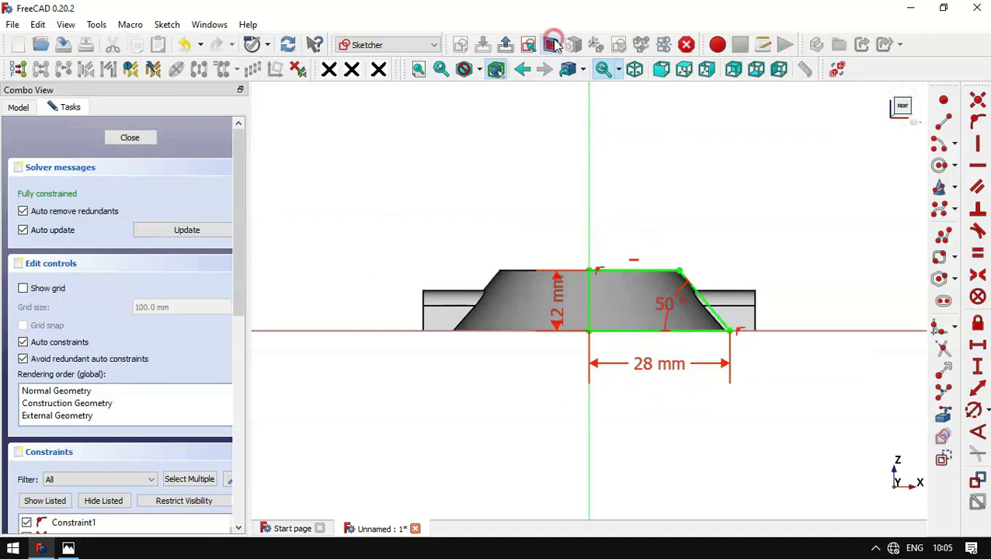
scroll(791, 325, "up", 4)
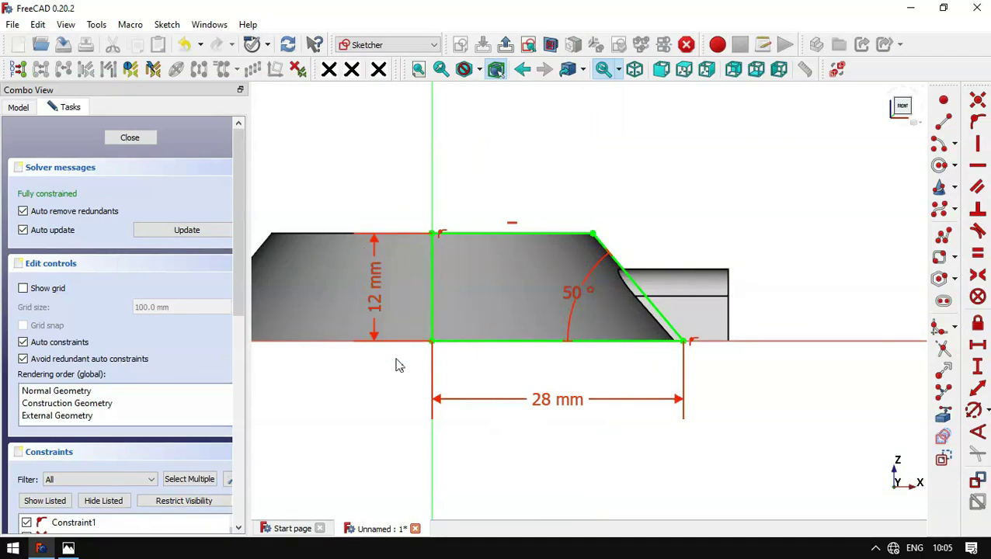
double_click(547, 402)
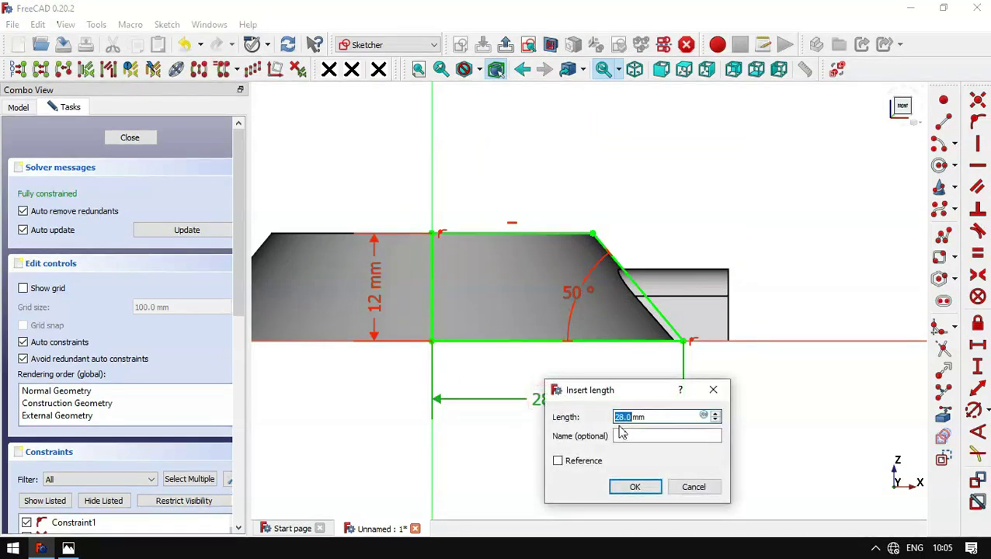
key("alt+Tab")
mouse_move(738, 291)
left_mouse_down()
mouse_move(626, 332)
mouse_move(654, 305)
mouse_move(655, 341)
mouse_move(622, 265)
mouse_move(433, 188)
left_mouse_up()
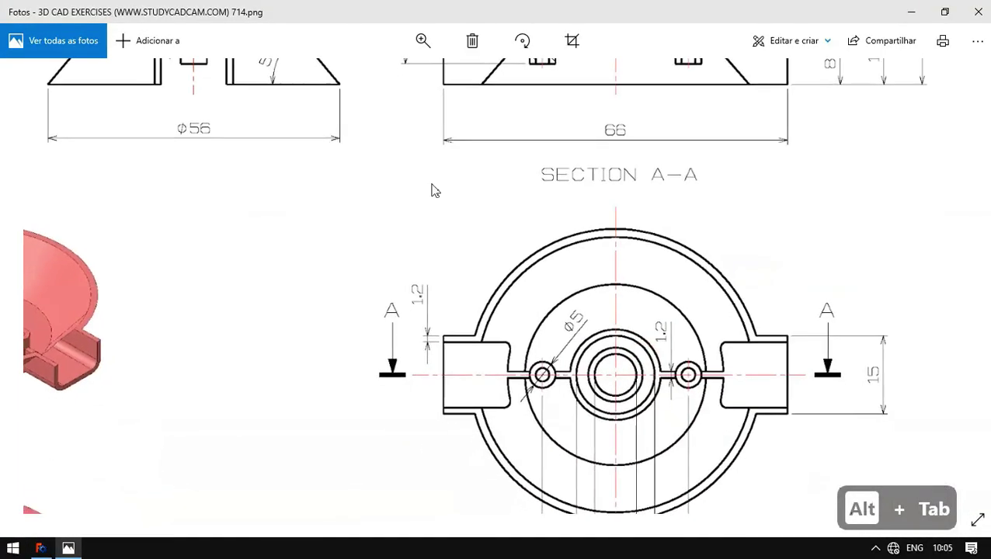
key("alt+Tab")
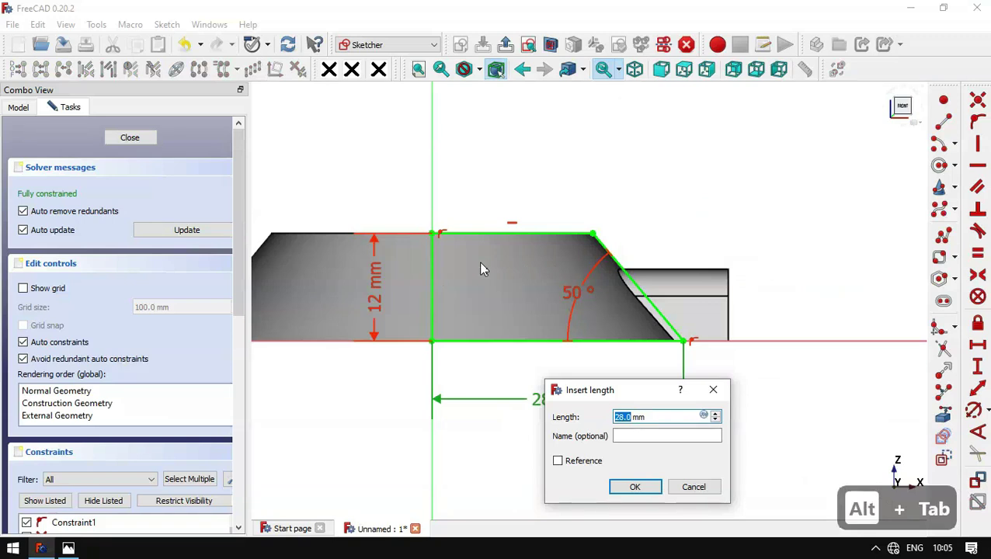
type("28-1.2")
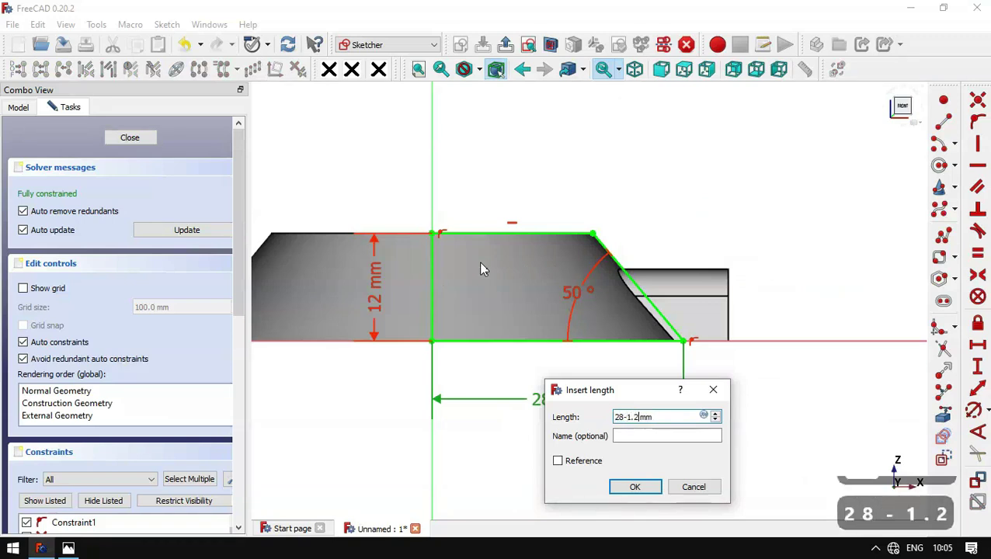
key("Return")
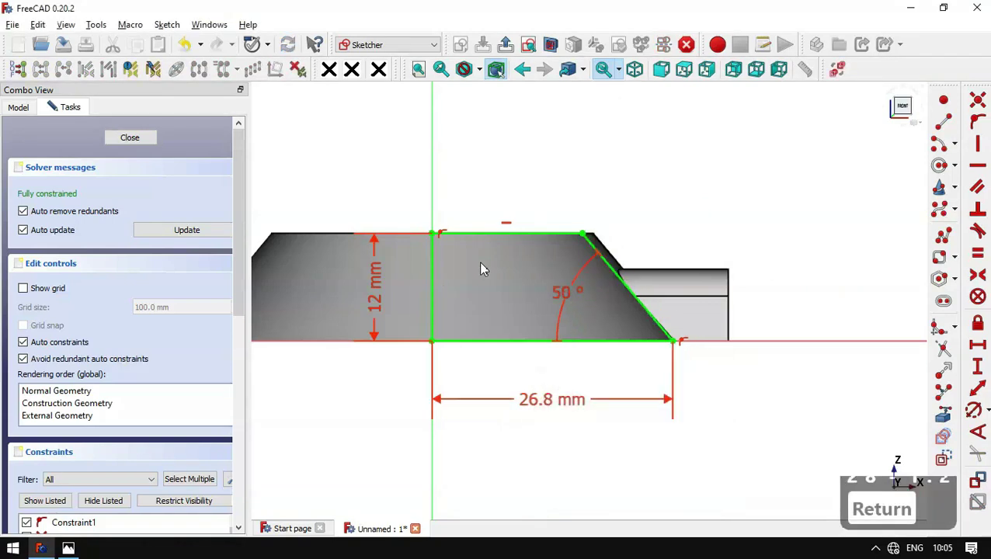
Step: Set the duplicated sketch's height to 12-1.2 mm and finish editing it
double_click(374, 296)
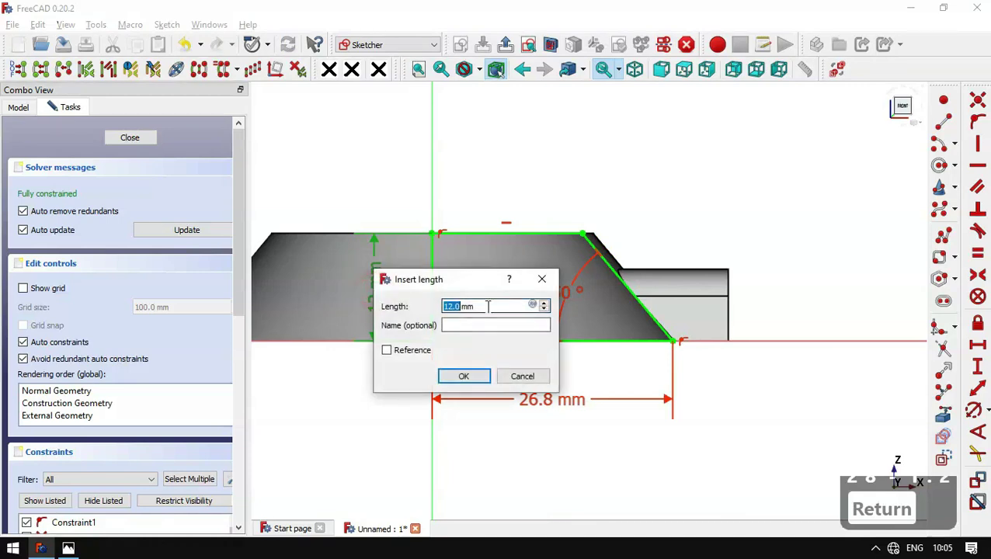
type("12-")
type("1.2")
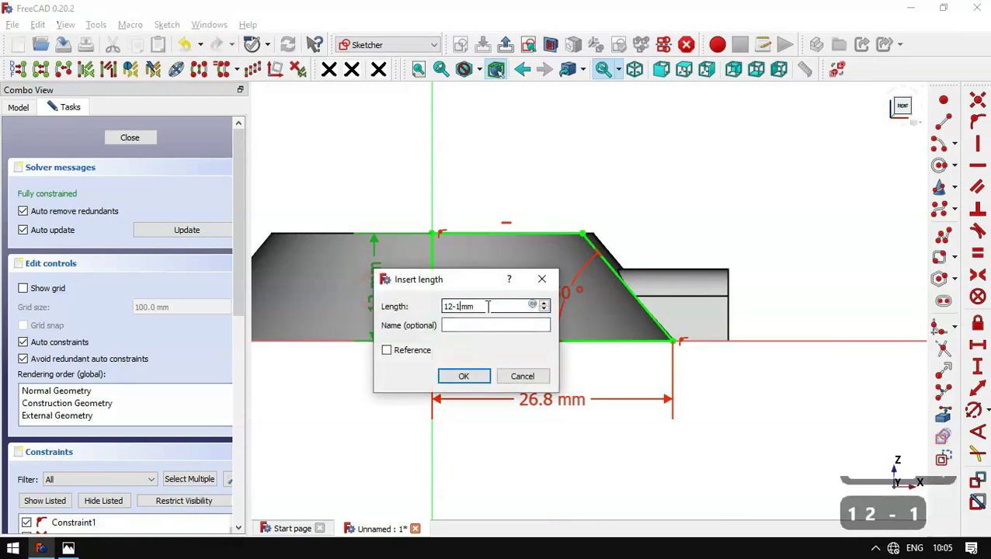
key("Return")
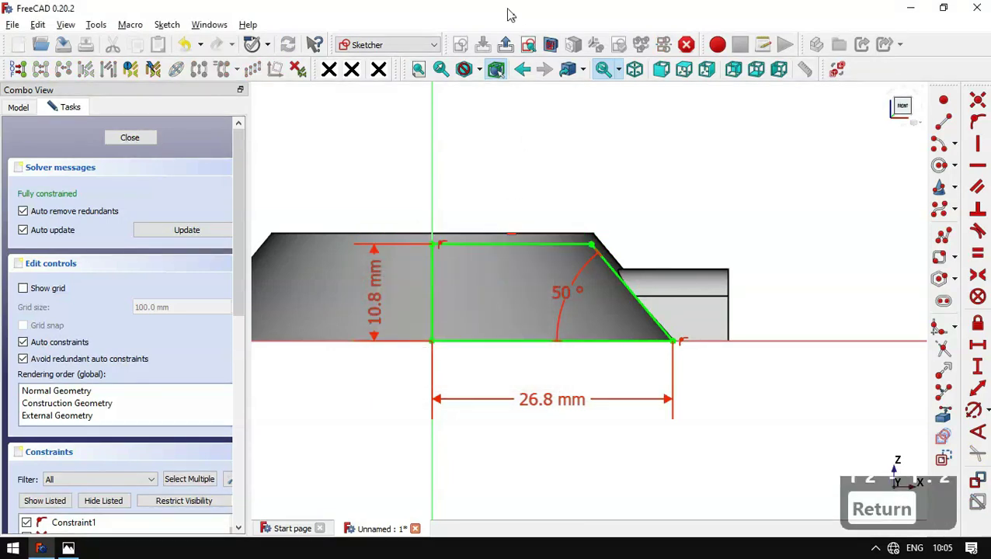
left_click(507, 45)
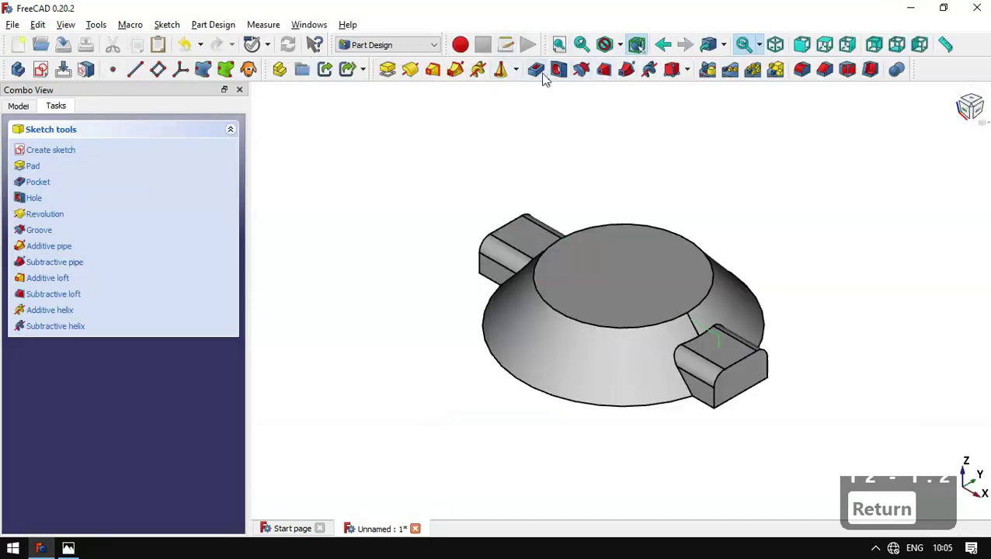
Step: Hollow the cover from below by cutting a 360° groove with the duplicated sketch about the vertical sketch axis
left_click(582, 70)
left_click_drag(357, 435, 565, 269)
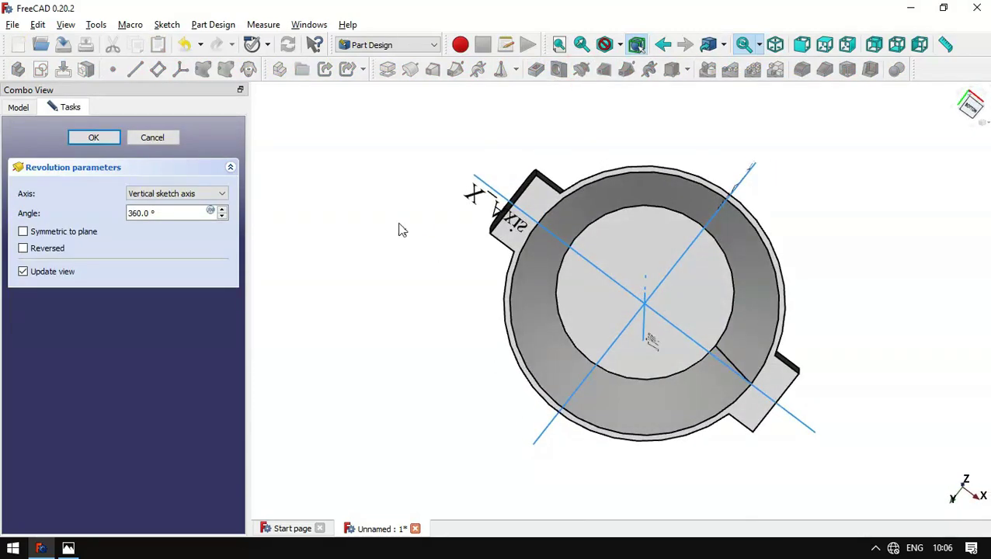
left_click(111, 138)
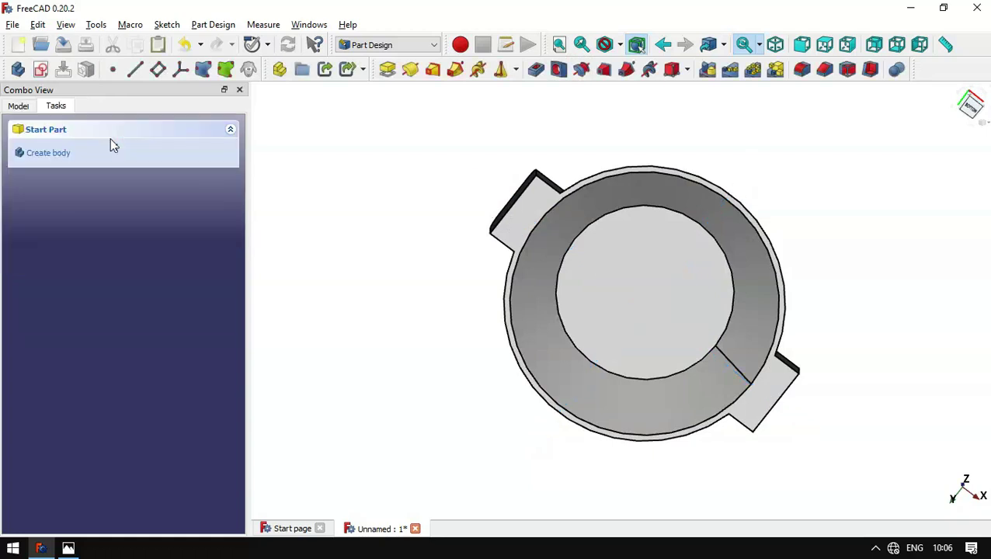
Step: Copy only the side-channel pad's sketch (Sketch001), leaving its dependencies out of the selection
left_click(360, 242)
left_click(18, 106)
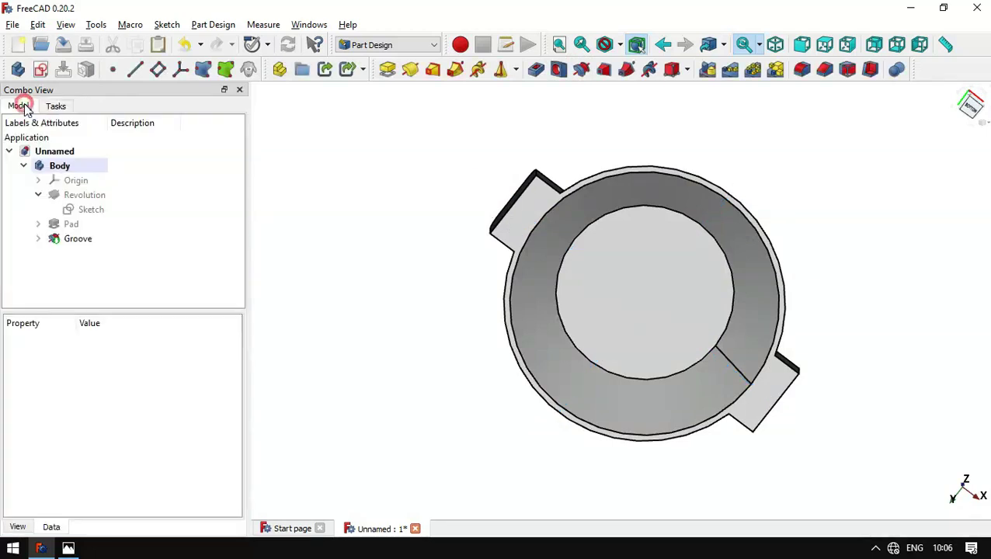
left_click(39, 195)
left_click(38, 210)
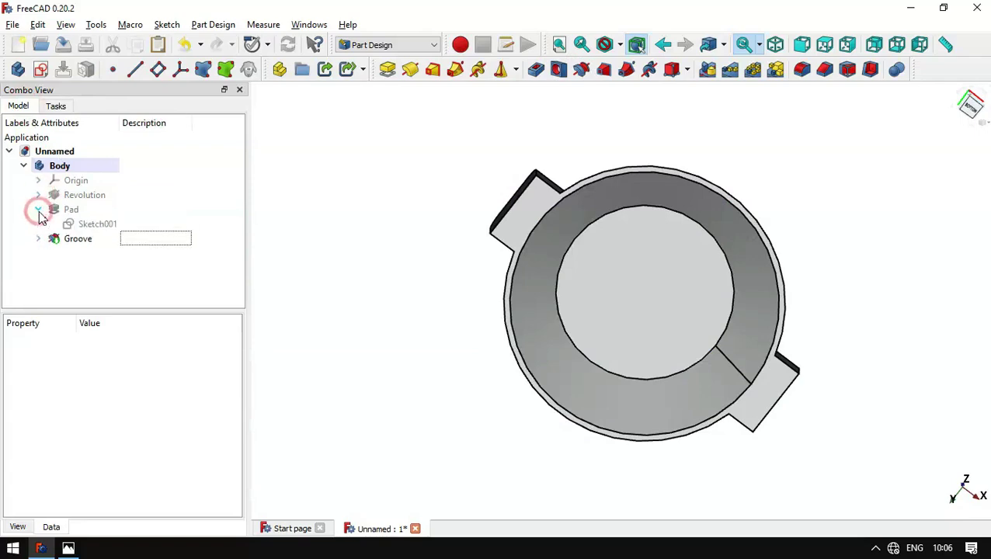
left_click(91, 225)
key("ctrl+c")
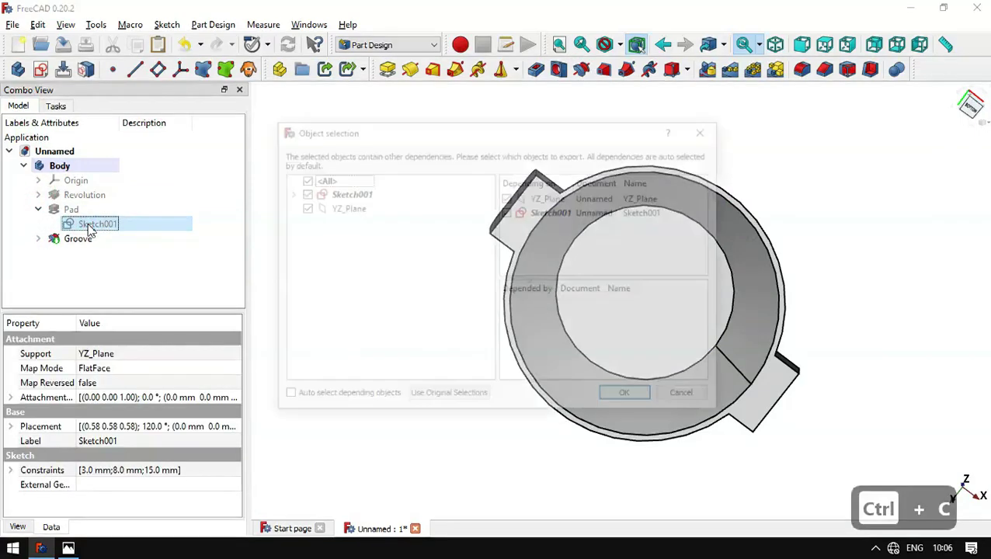
left_click(302, 179)
left_click(302, 193)
key("Return")
Step: Paste the copied channel sketch into the document and move the duplicate into the Body
key("ctrl+v")
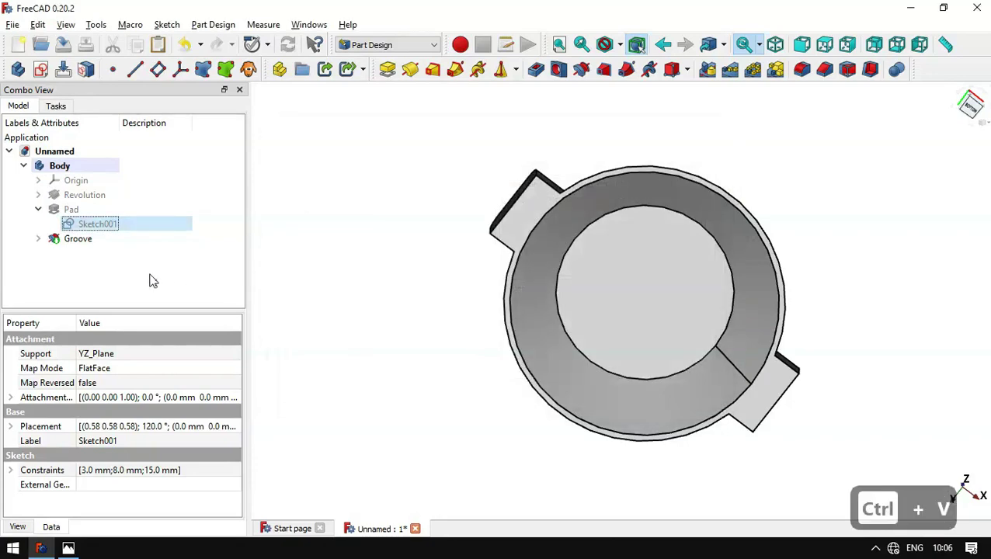
left_click(87, 255)
mouse_move(87, 256)
left_mouse_down()
mouse_move(153, 233)
mouse_move(128, 150)
mouse_move(124, 167)
left_mouse_up()
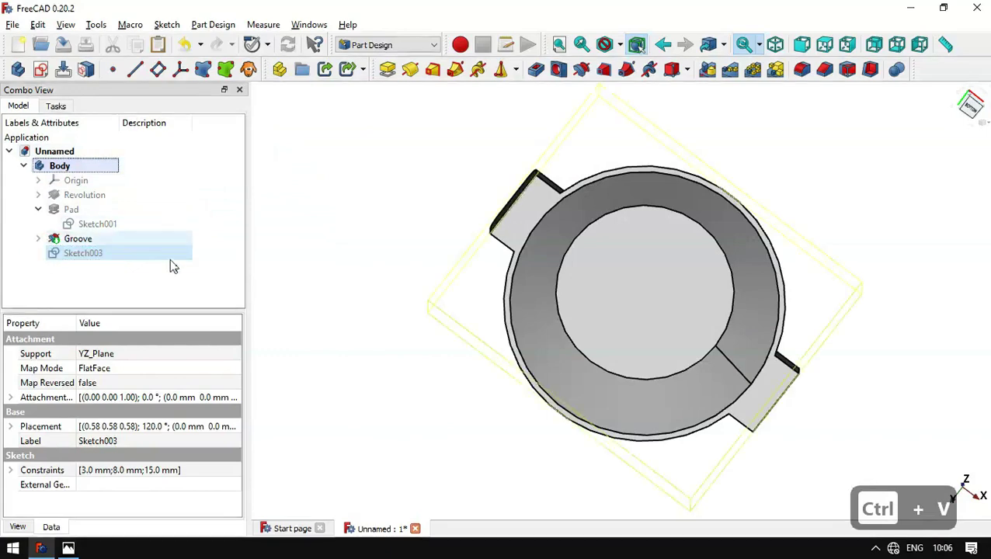
Step: Edit the duplicated channel sketch in section view and place its width and height dimensions outside the profile
double_click(177, 255)
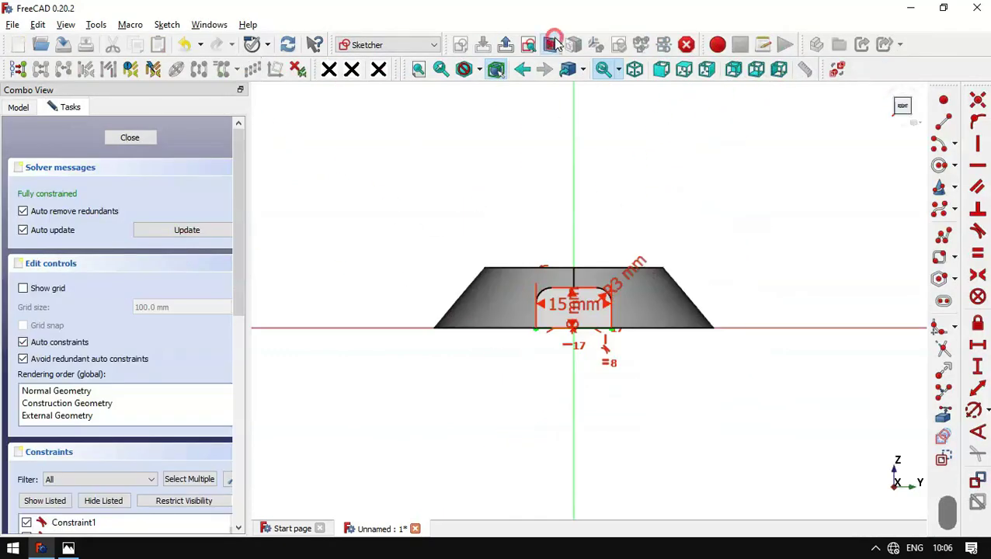
left_click(553, 43)
scroll(620, 348, "up", 3)
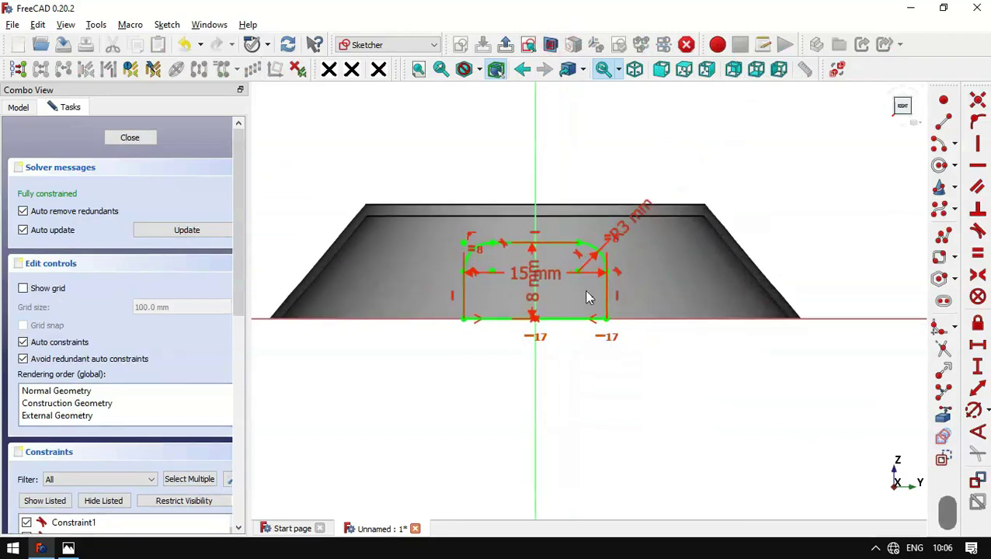
left_click_drag(561, 282, 578, 484)
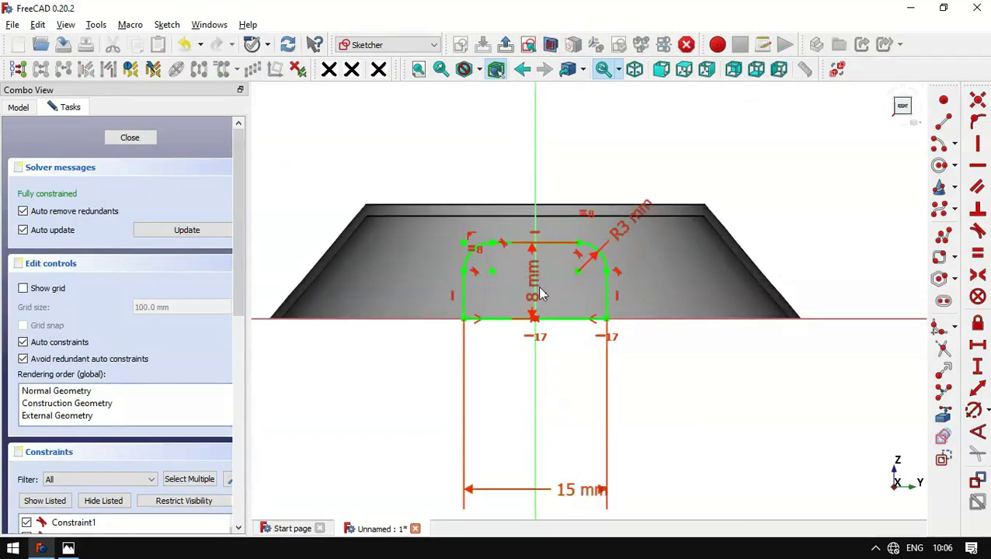
left_click_drag(538, 284, 825, 380)
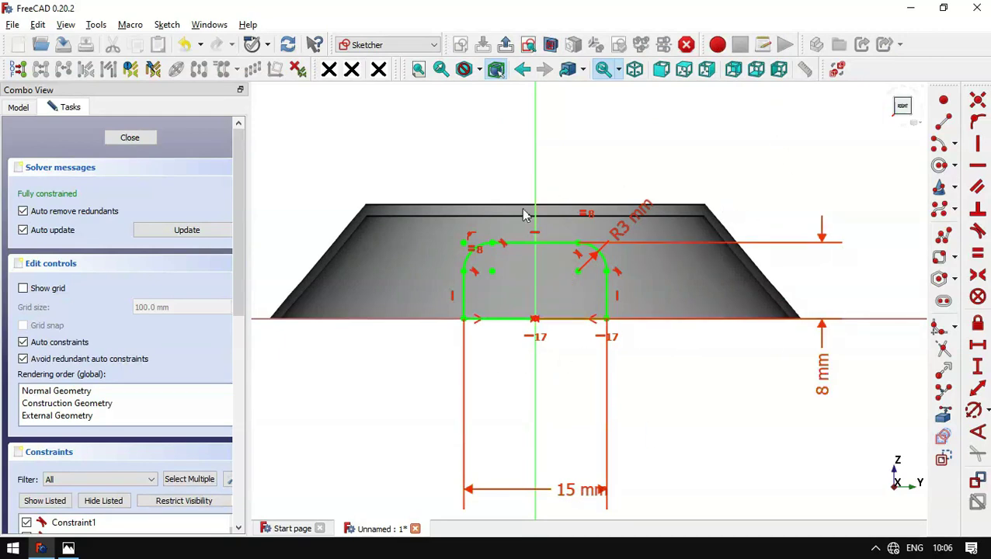
Step: Set the corner radius of the duplicated channel profile to 3-1.2 mm
double_click(626, 224)
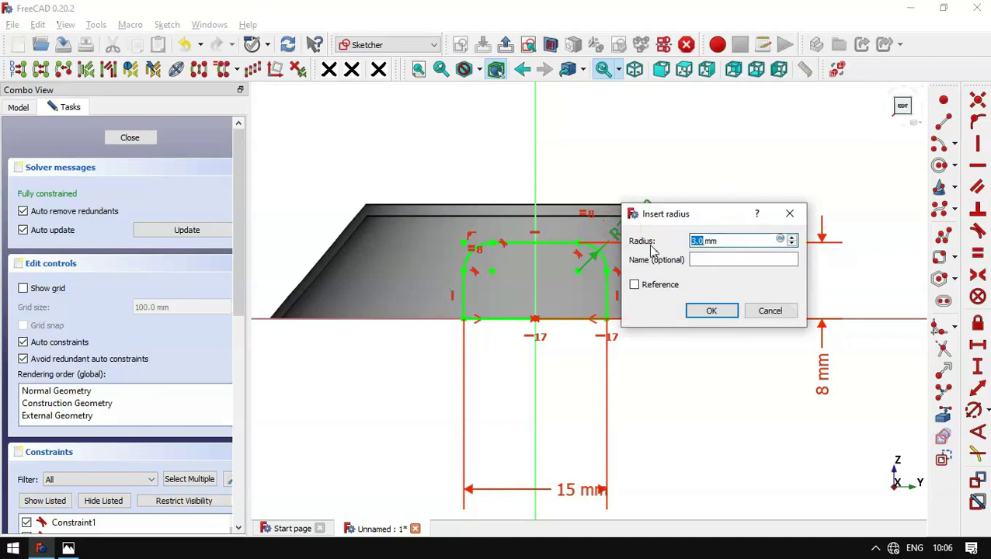
type("3-")
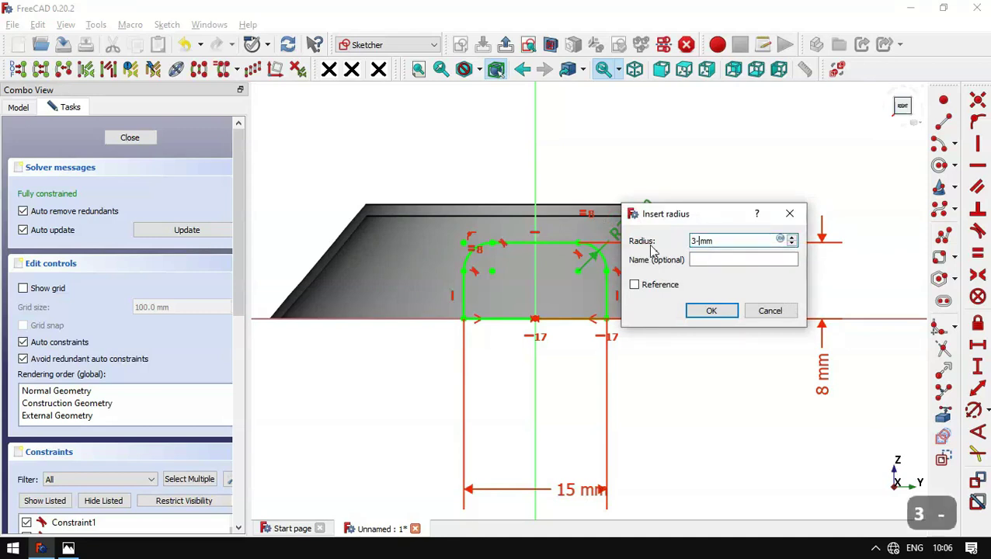
type("1.2")
key("Return")
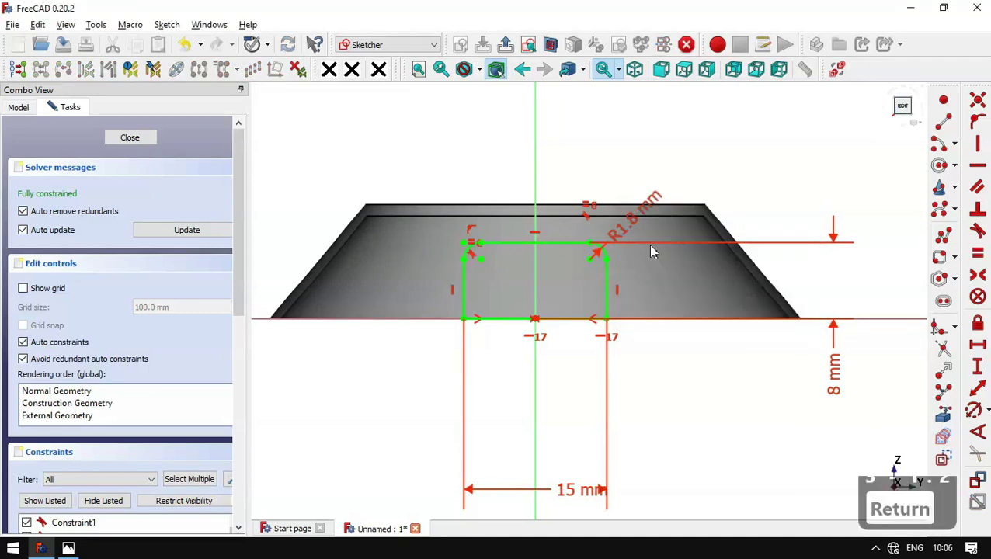
Step: Set the height of the duplicated channel profile to 8-1.2 mm
double_click(835, 371)
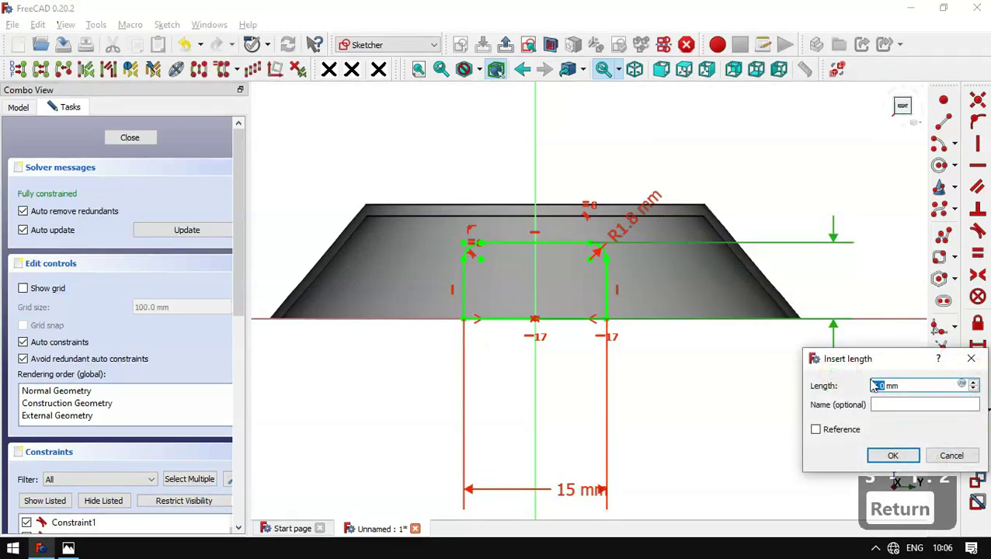
type("8")
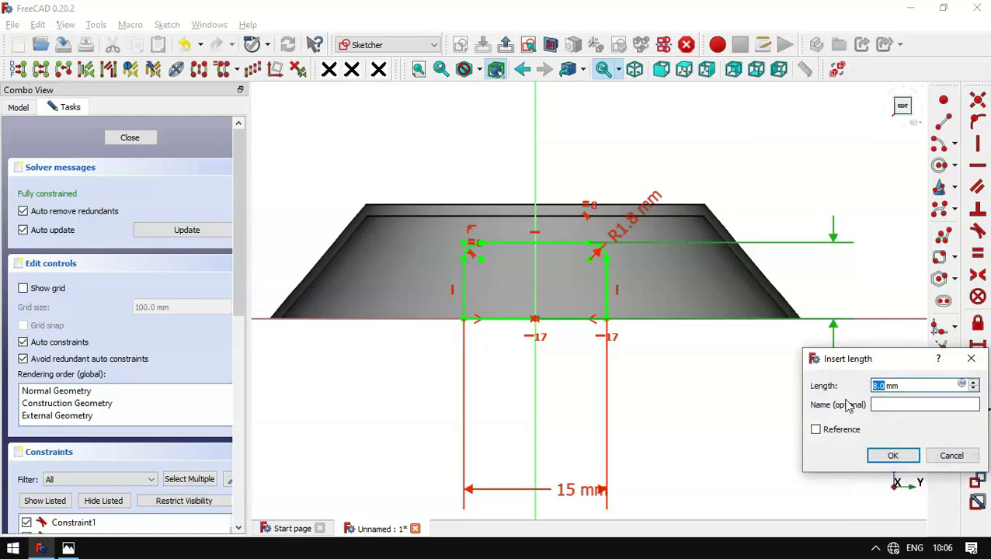
type("-1.2")
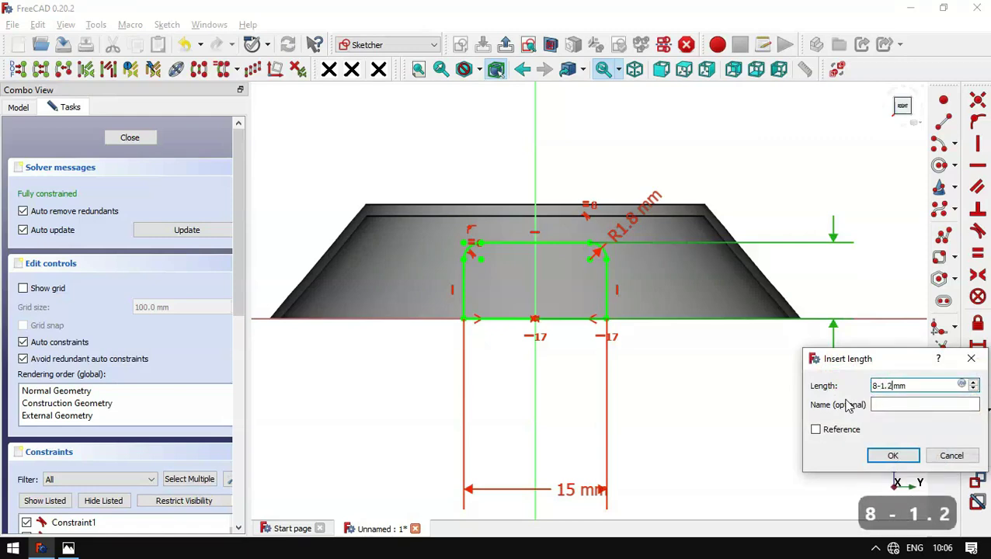
key("Return")
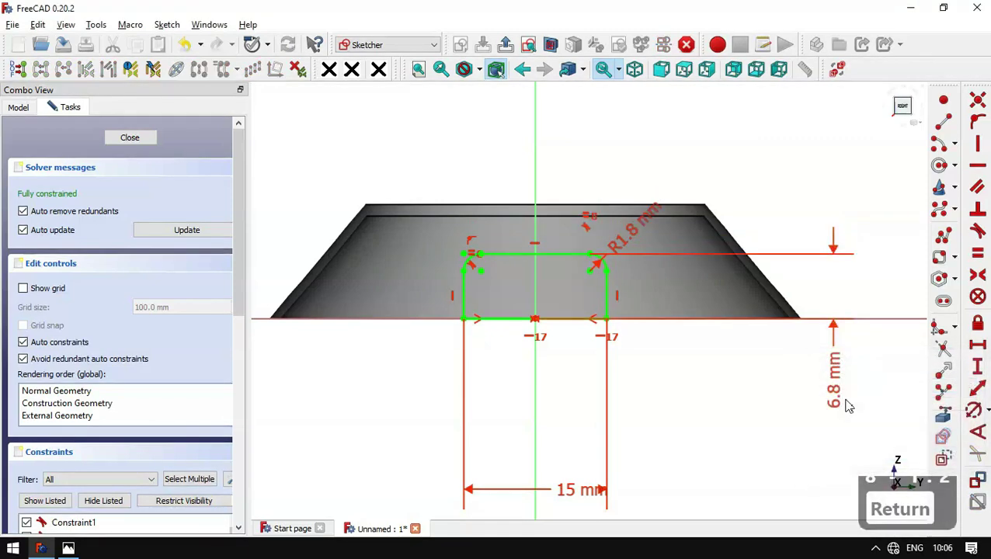
Step: Set the width of the duplicated channel profile to 15-2.4 mm and finish editing the sketch
double_click(561, 493)
type("15-")
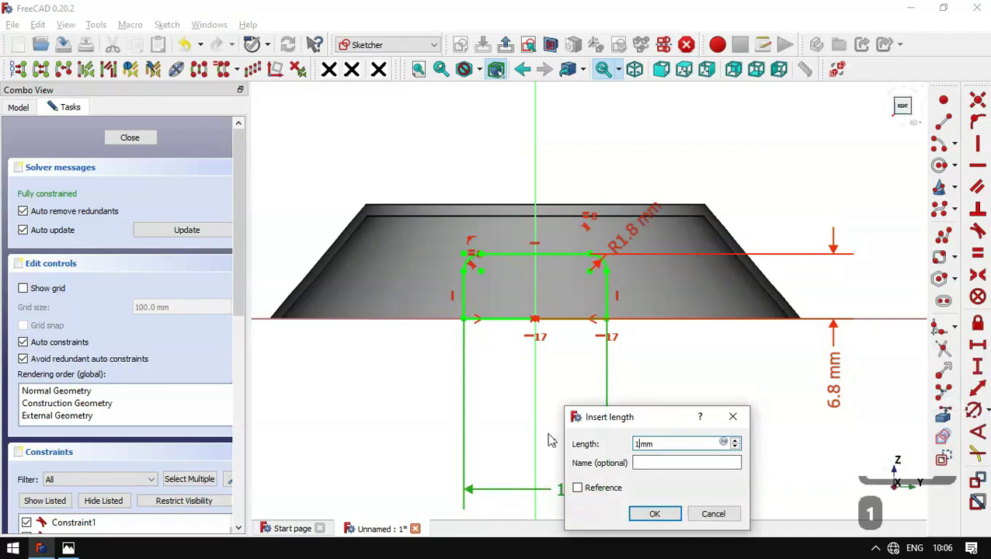
type("2.4")
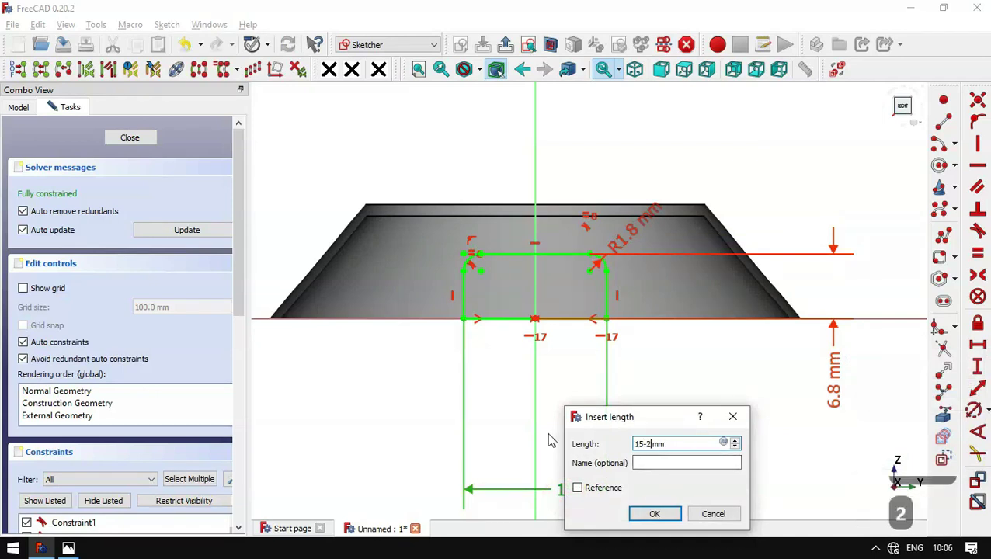
key("Return")
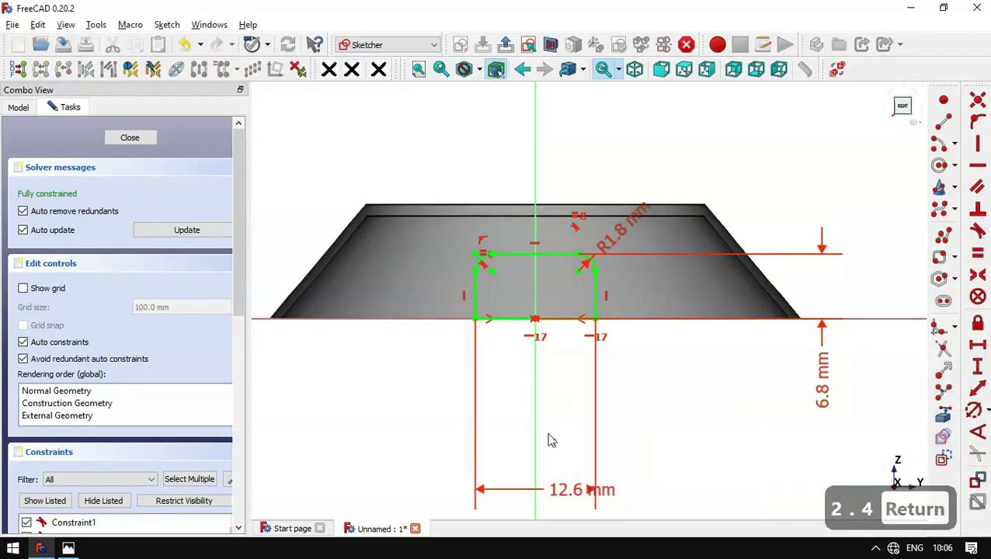
left_click(505, 44)
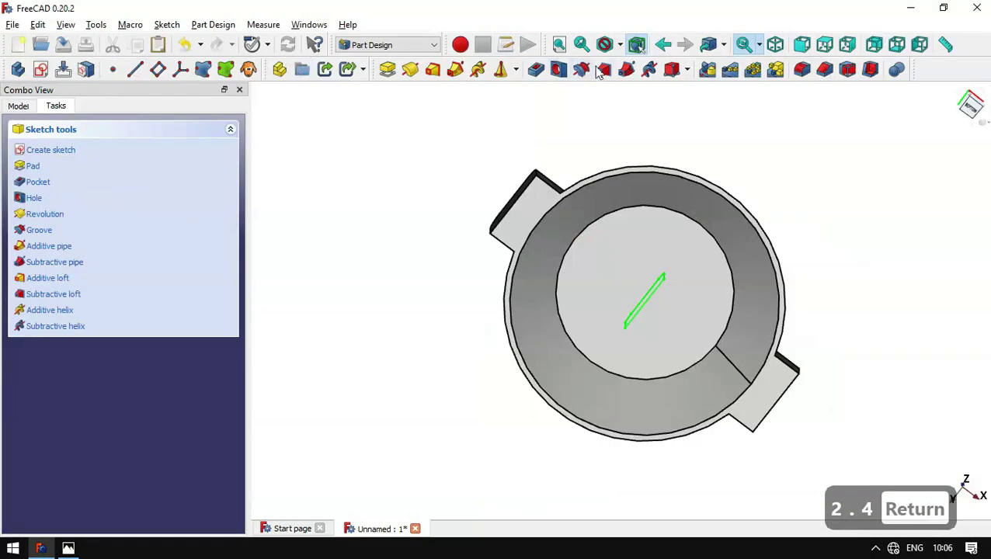
Step: Pocket the duplicated channel profile through all, symmetric to its sketch plane, to hollow both side channels
left_click(535, 70)
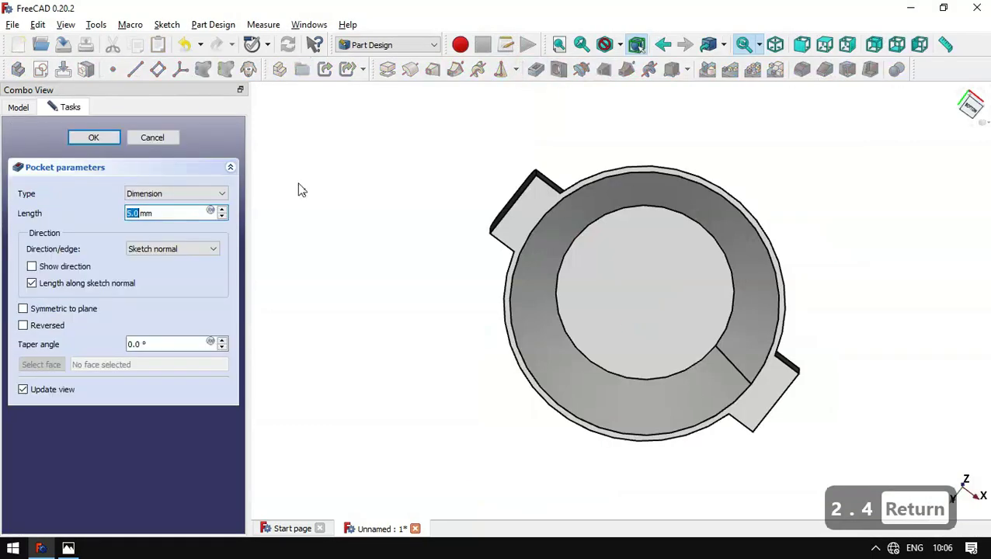
left_click(73, 311)
left_click(187, 193)
left_click(192, 218)
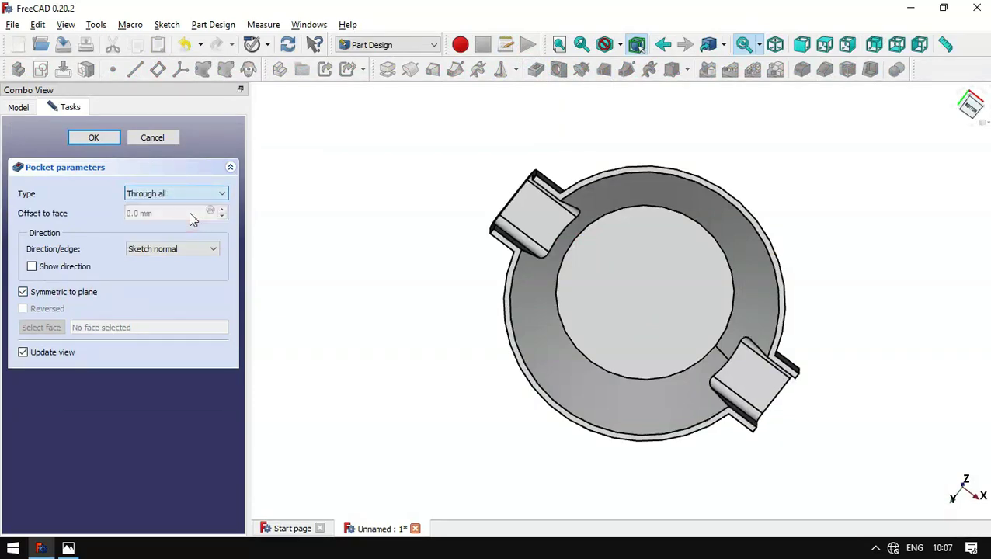
middle_click_drag(842, 119, 630, 199)
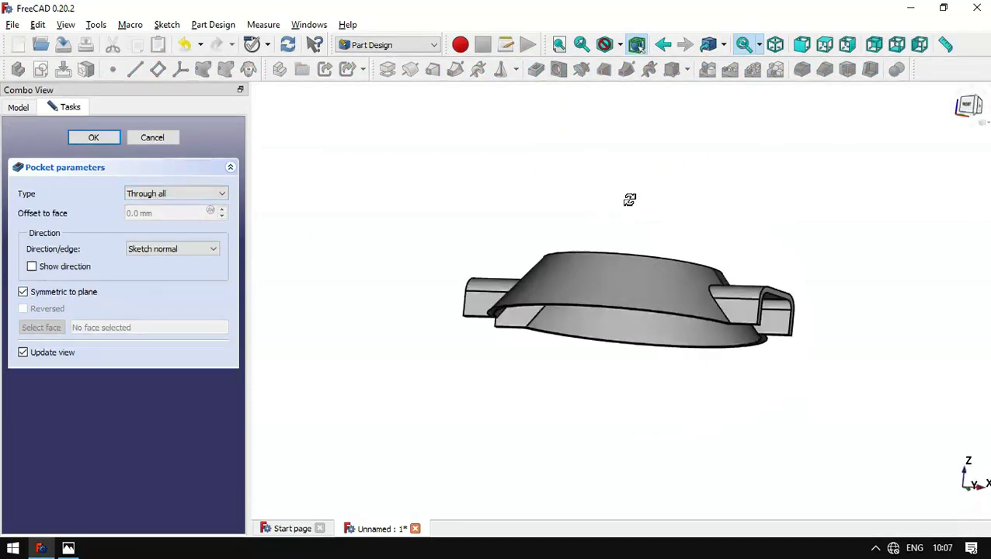
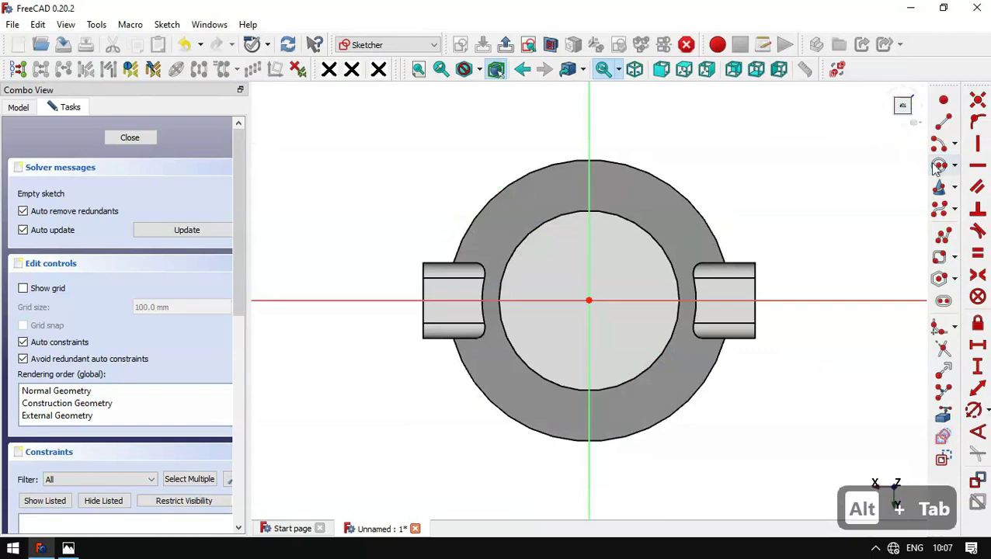
Step: Sketch two concentric circles about 29.6 mm and 23 mm in diameter, centred on the origin of the new top sketch
left_click(940, 164)
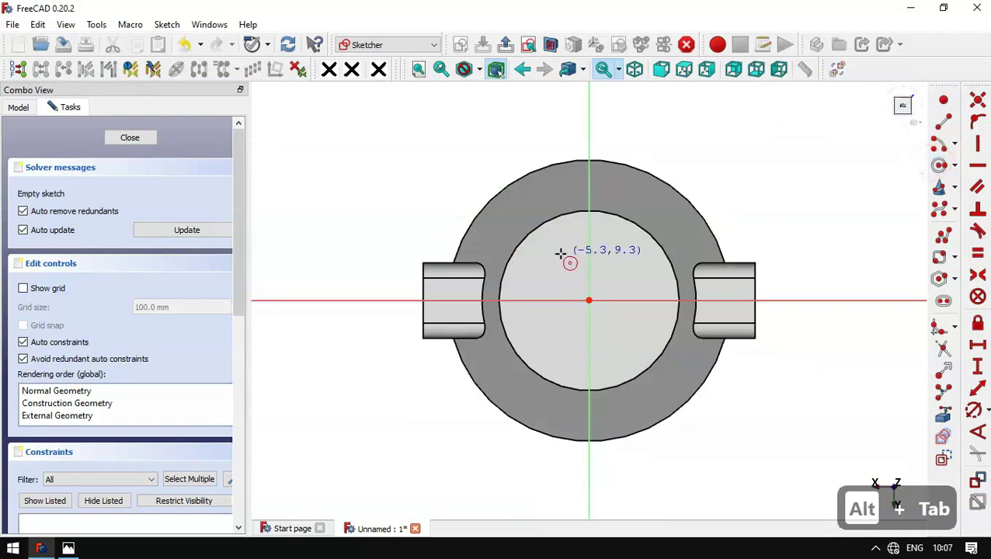
left_click(588, 299)
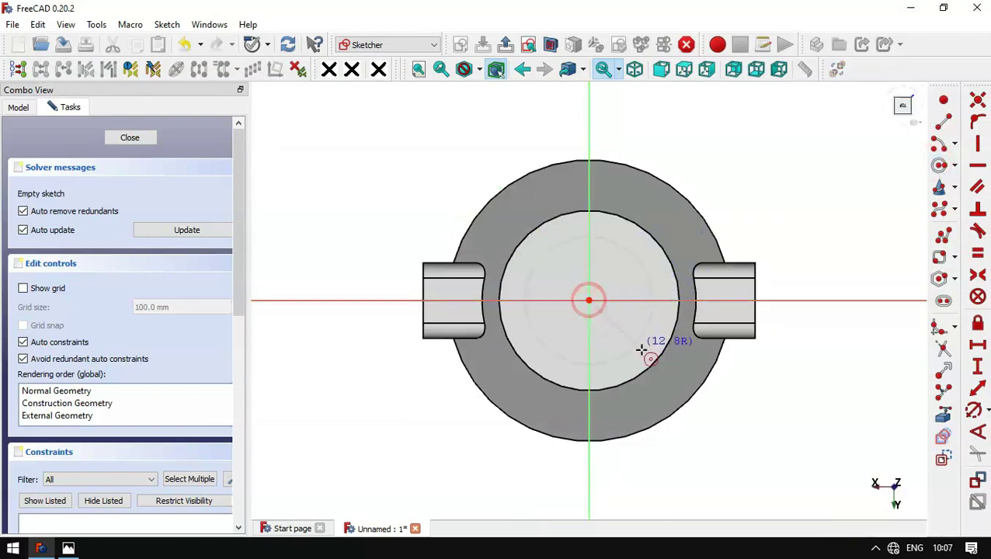
left_click(643, 354)
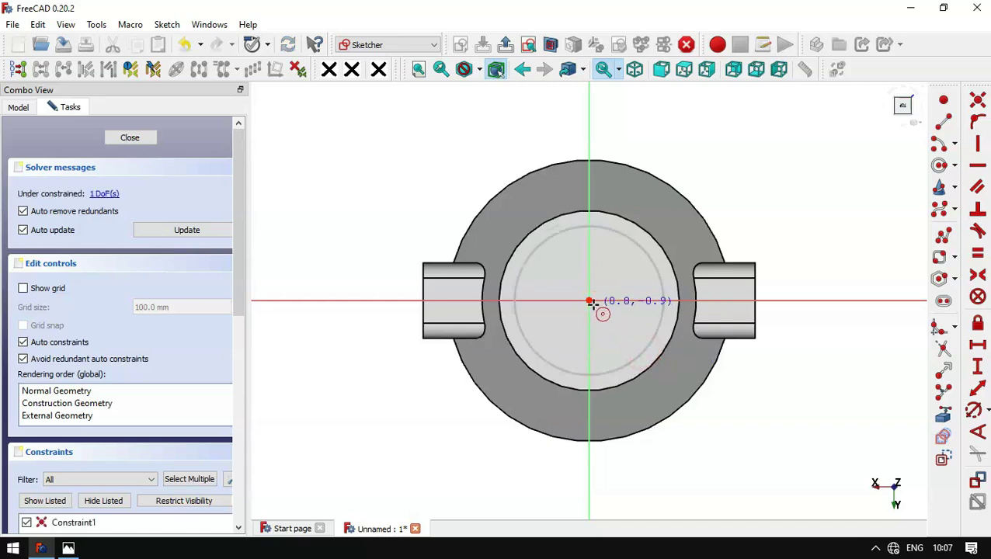
left_click(626, 345)
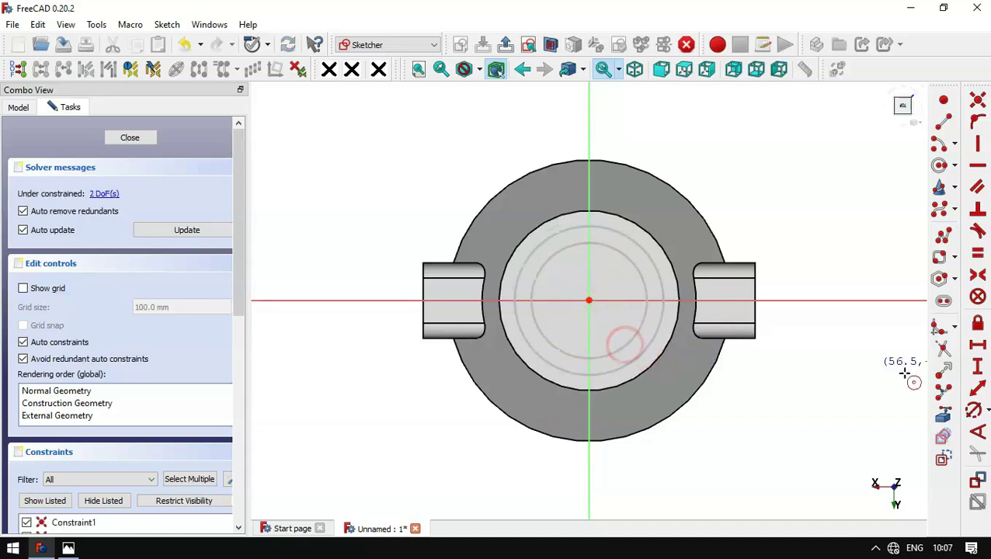
Step: Dimension the inner circle's diameter as 15 mm, following the hub bore in the exercise drawing in Photos
left_click(641, 273)
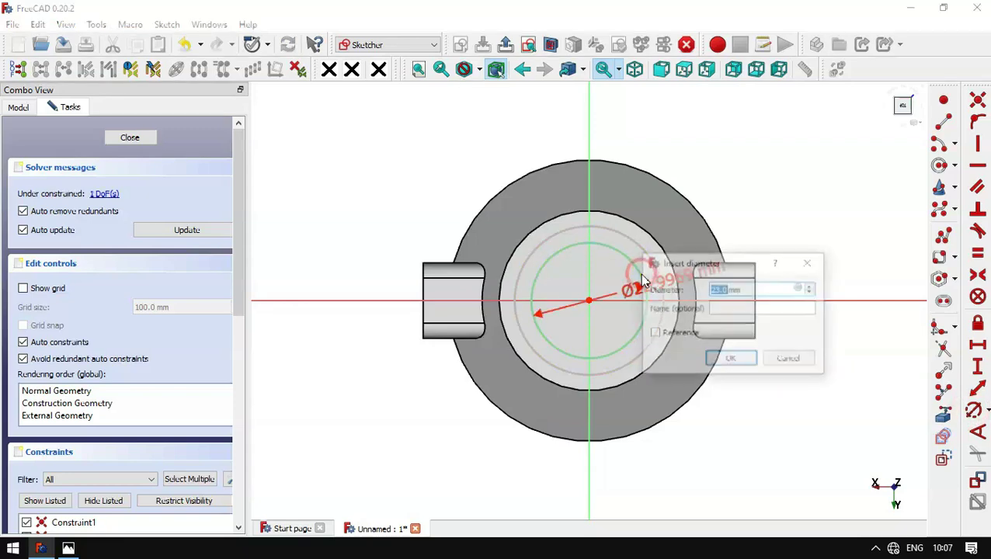
key("alt+Tab")
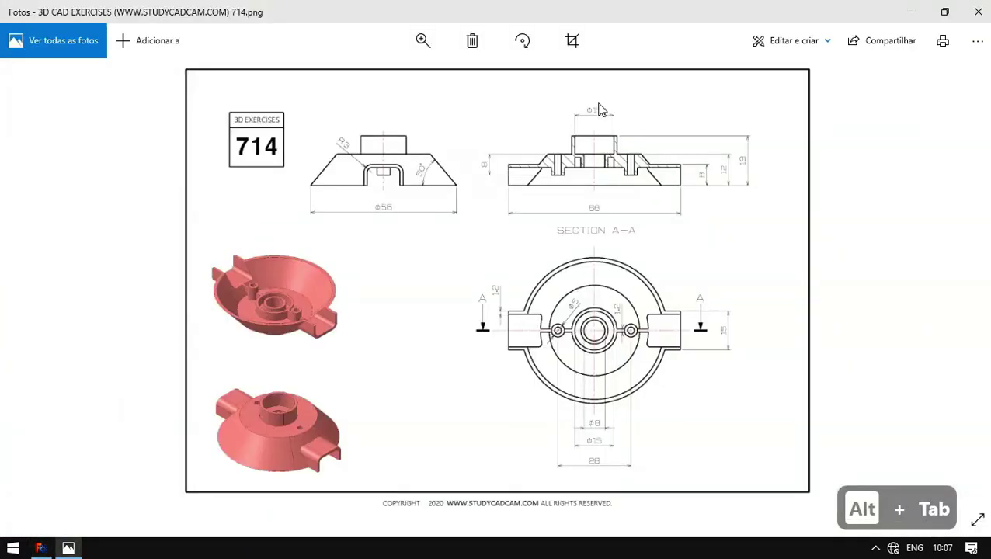
scroll(598, 109, "up", 3)
key("alt+Tab")
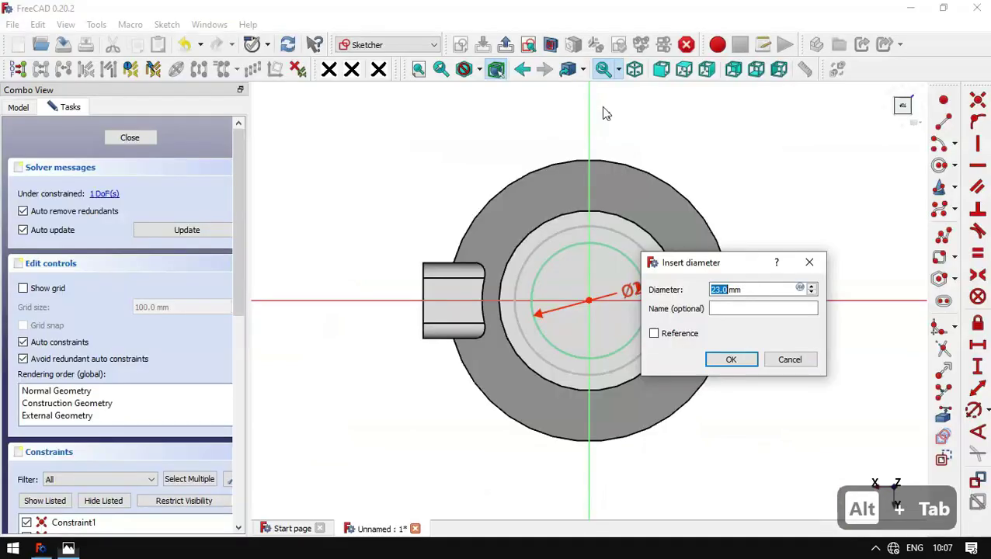
type("15")
key("Return")
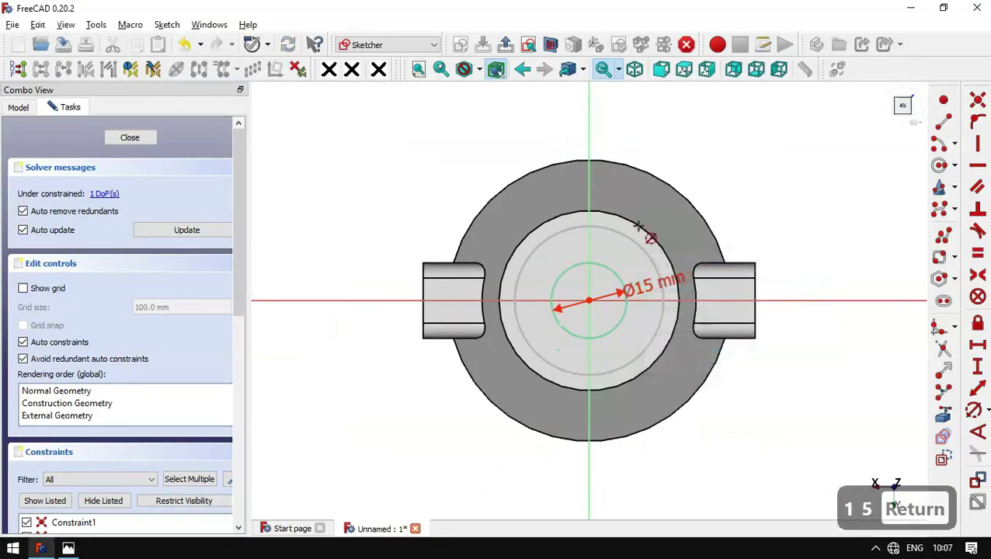
Step: Dimension the outer circle's diameter as 15+2.4 mm, consulting the exercise drawing in Photos, and finish the hub sketch
left_click(638, 240)
key("alt+Tab")
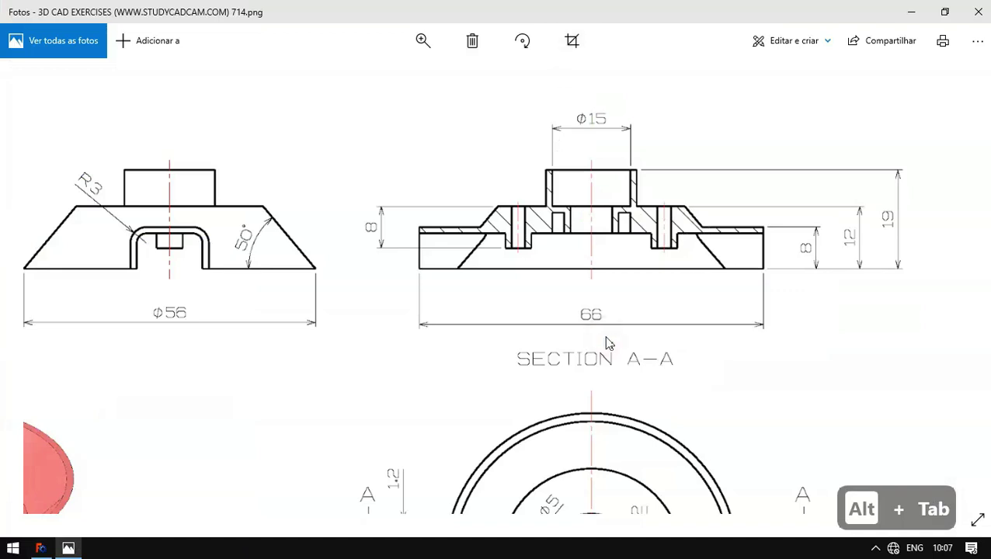
key("Down")
key("Down")
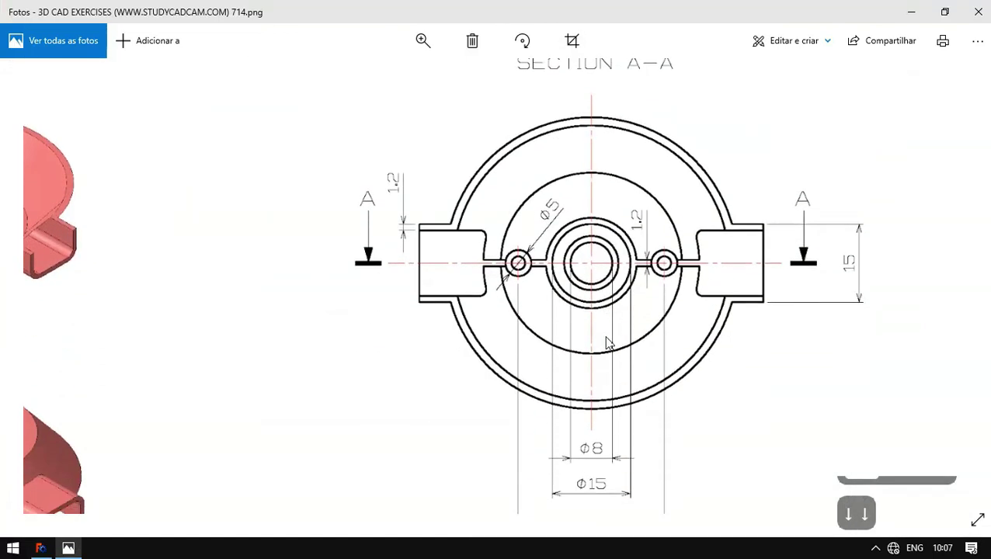
key("Up")
key("alt+Tab")
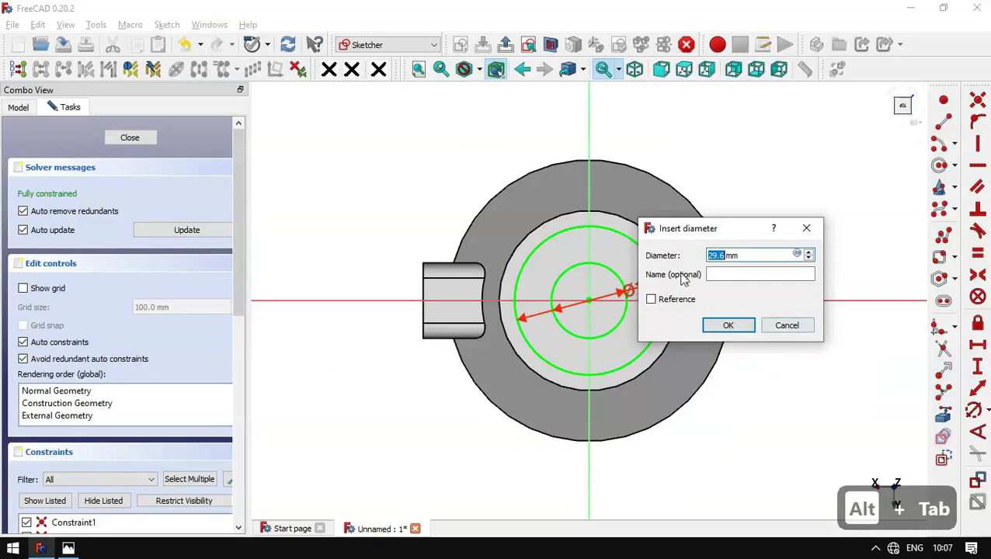
type("15+2.4")
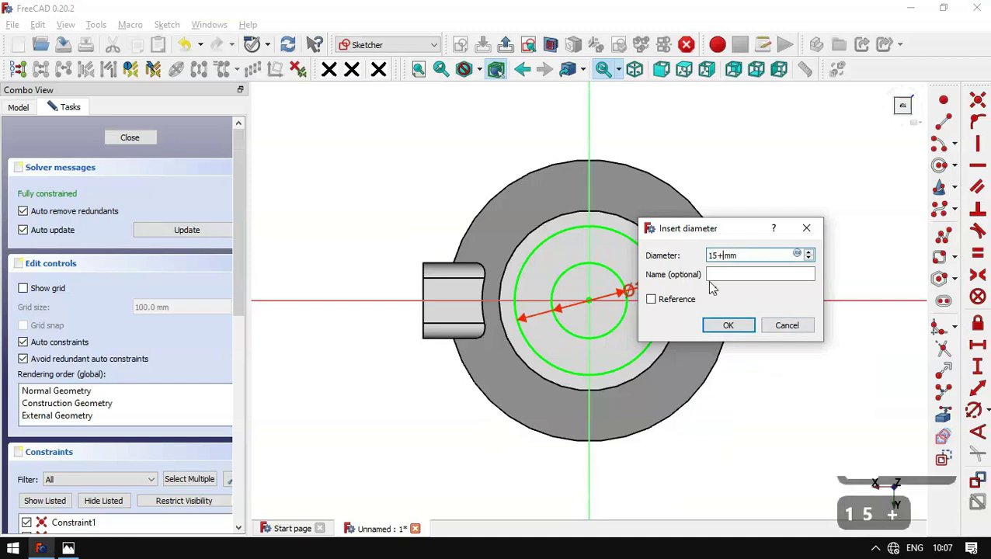
key("Return")
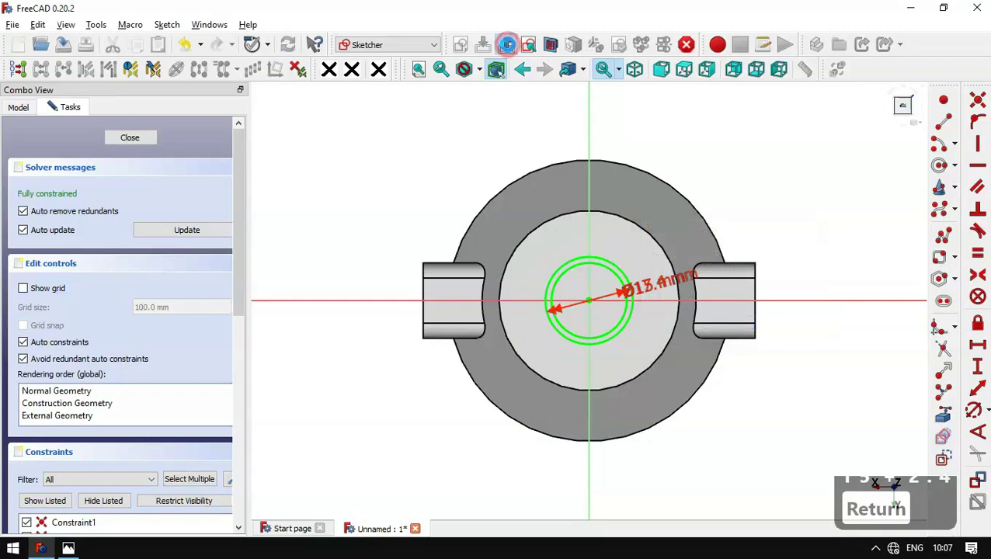
left_click(506, 45)
Step: Check the hub height in the exercise drawing in Photos and open the attachment settings of the hub sketch in FreeCAD
key("alt+Tab")
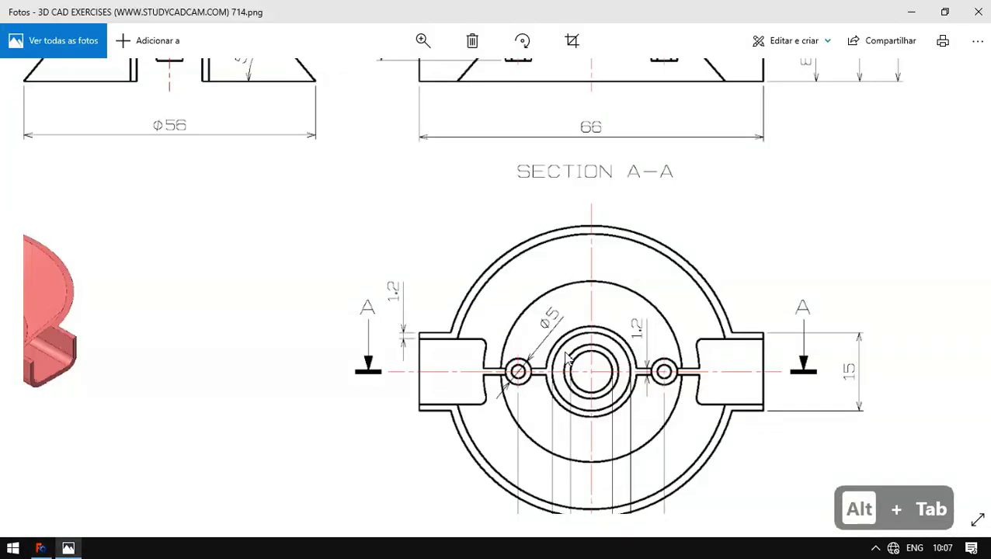
double_click(650, 300)
double_click(611, 119)
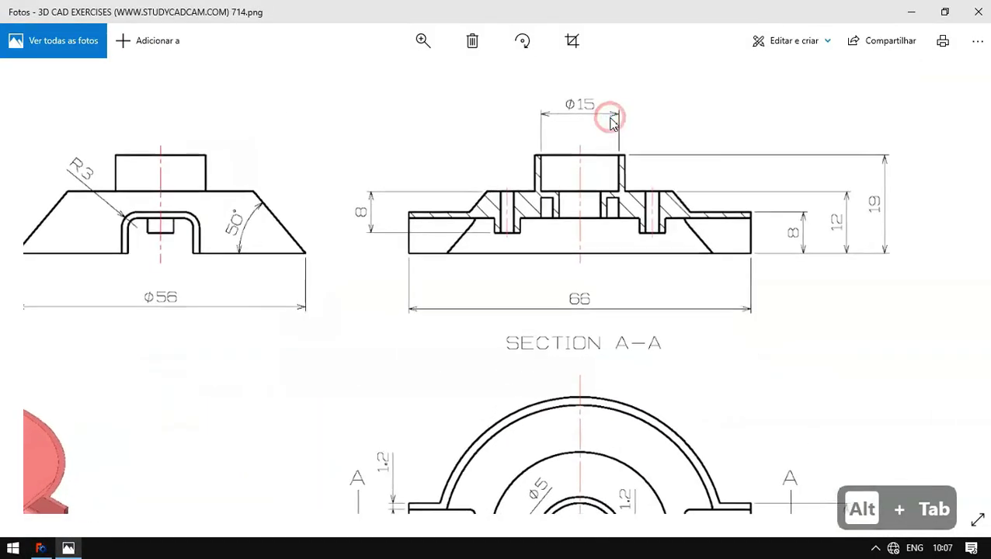
scroll(694, 212, "up", 1)
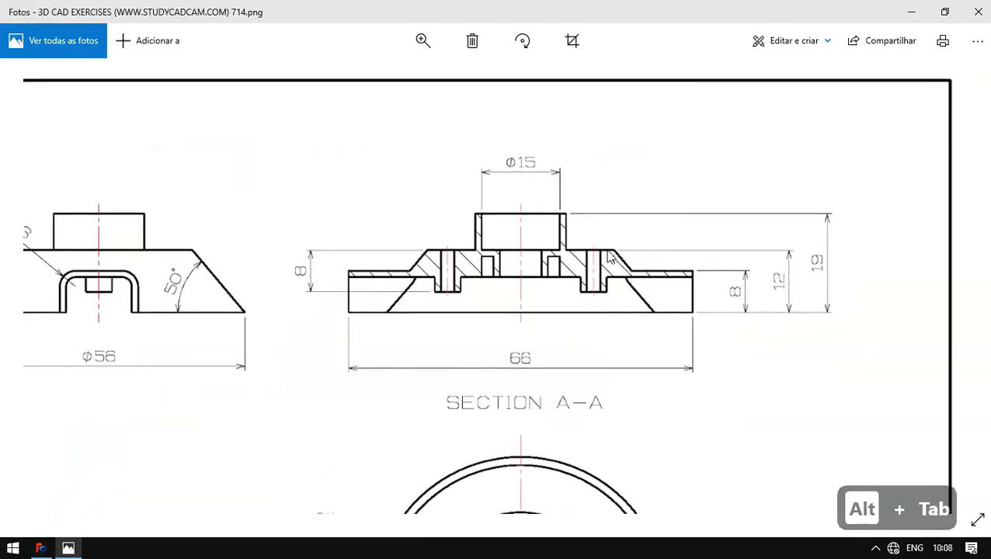
key("alt+Tab")
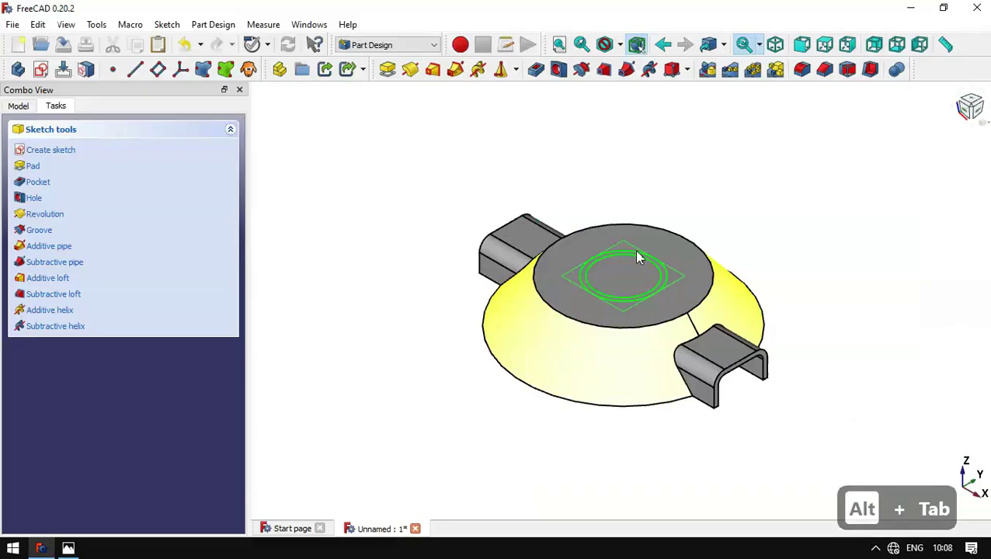
left_click(22, 109)
left_click(129, 271)
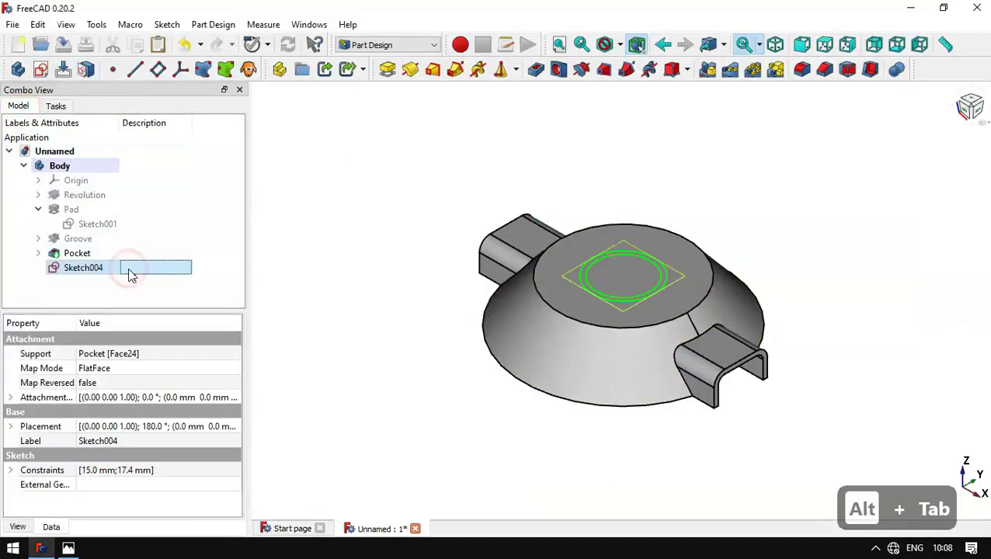
right_click(177, 271)
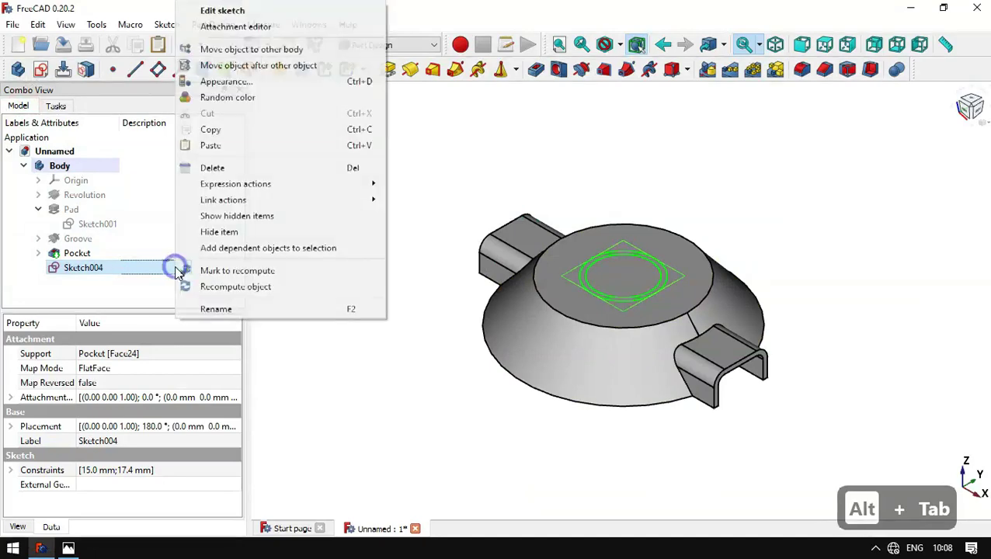
left_click(315, 28)
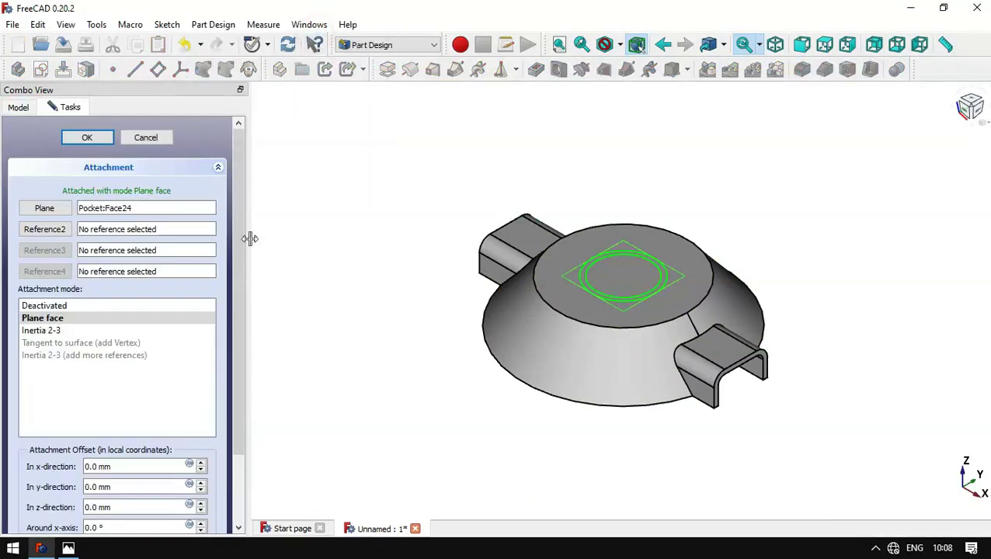
Step: Offset the hub sketch 19-12 mm in the z-direction from its attached face, following the heights in the exercise drawing in Photos
left_click_drag(247, 258, 228, 415)
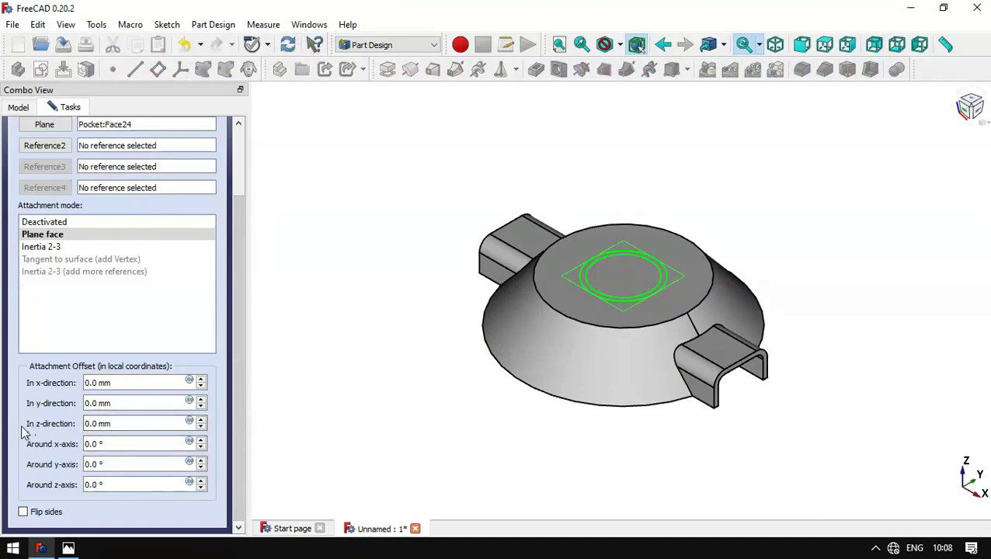
triple_click(146, 423)
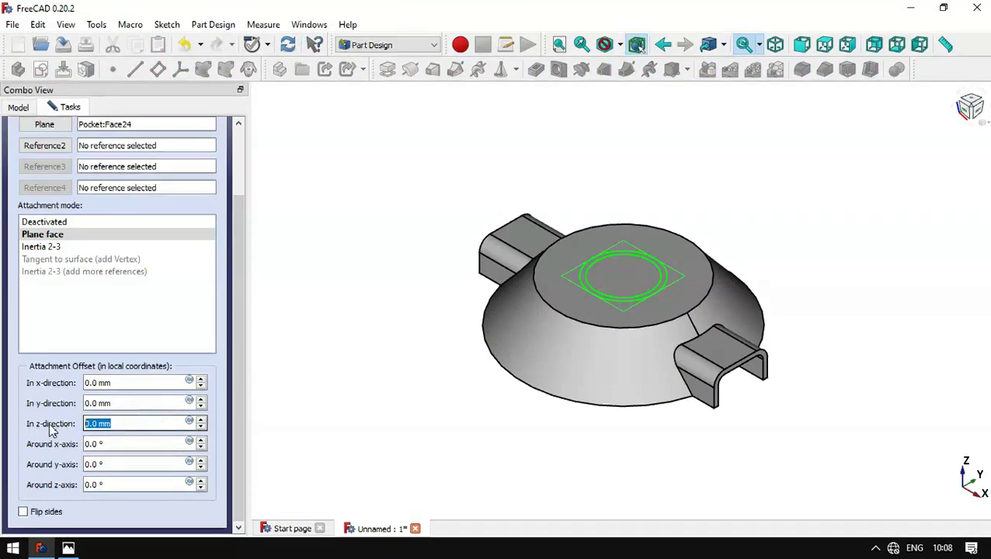
key("alt+Tab")
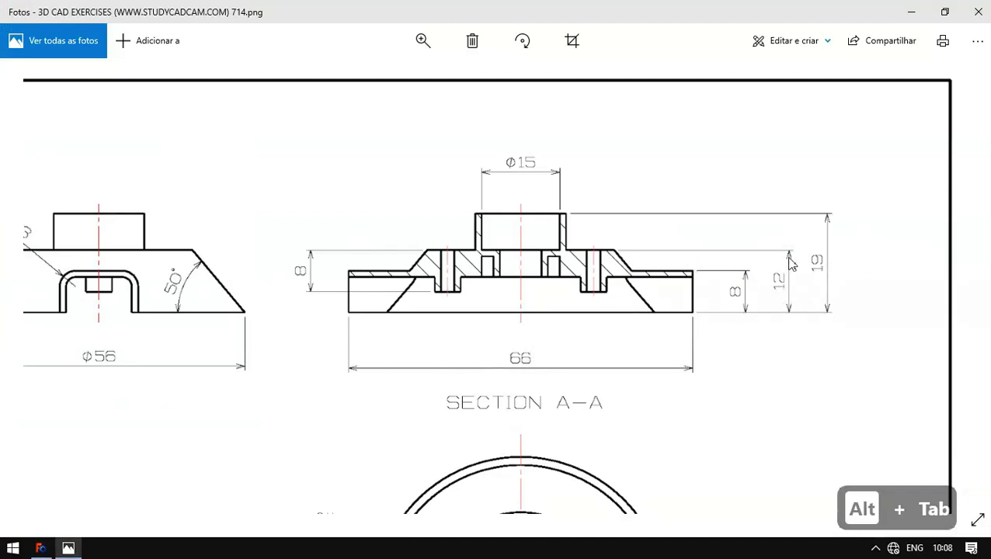
key("alt+Tab")
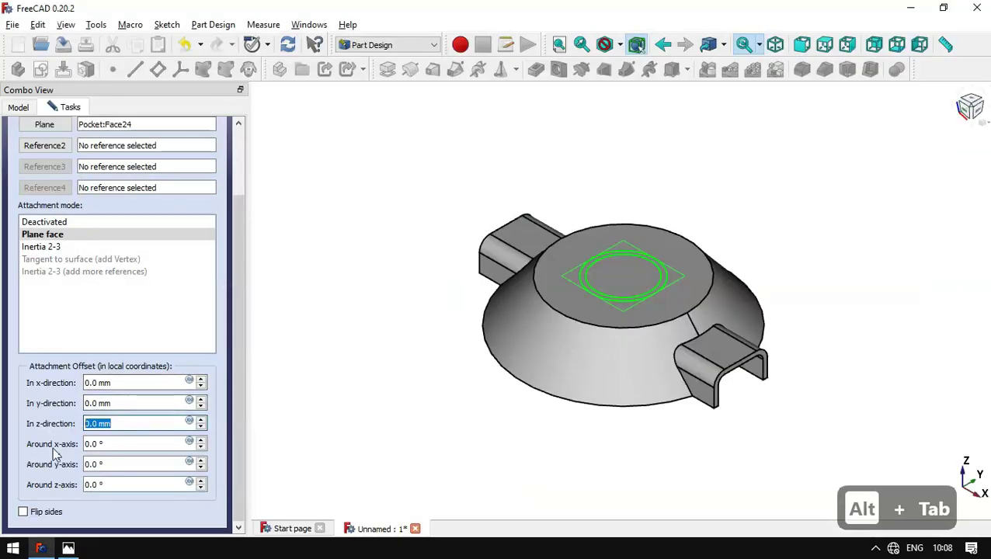
type("19-12")
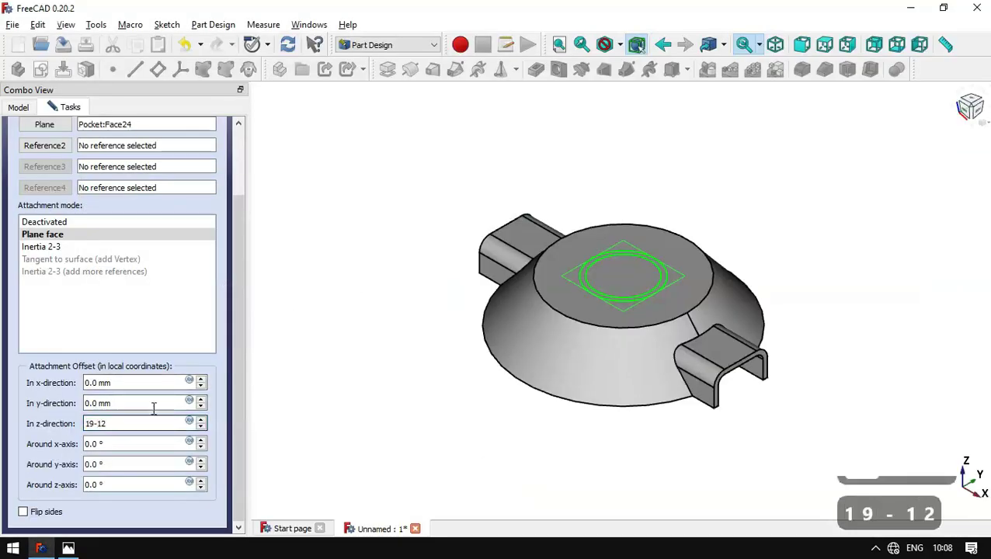
scroll(243, 402, "up", 3)
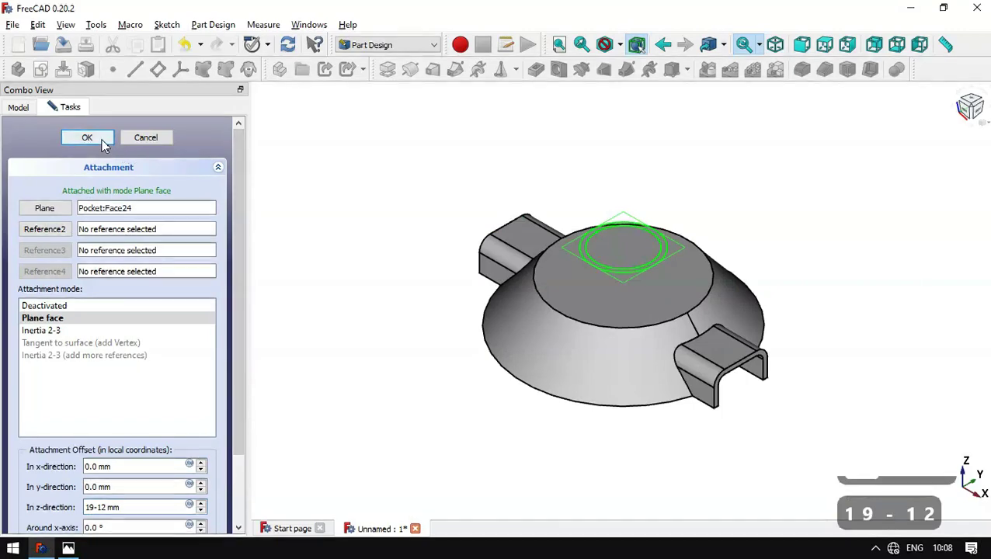
left_click(97, 138)
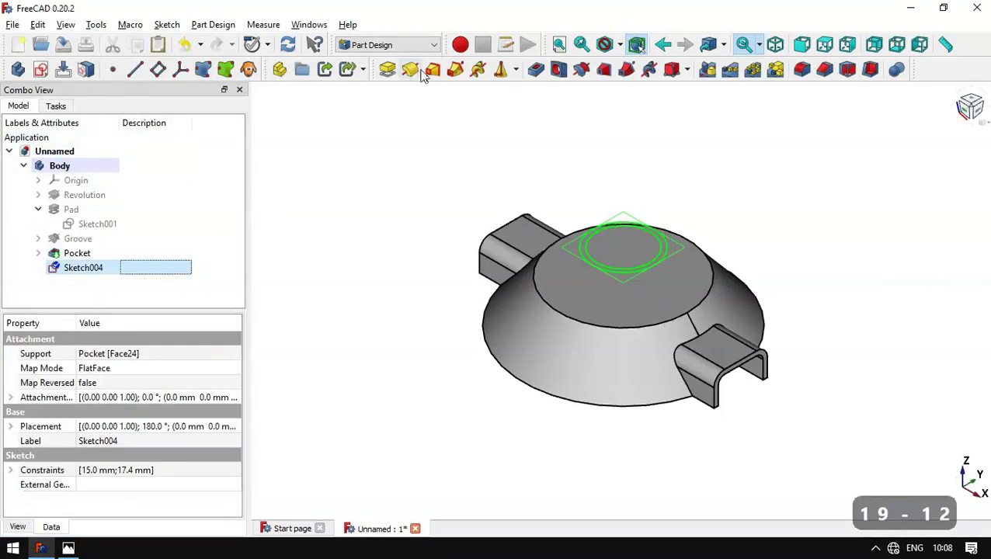
Step: Pad the hub ring profile in the reversed direction, up to the inner flat roof face of a side channel
left_click(387, 69)
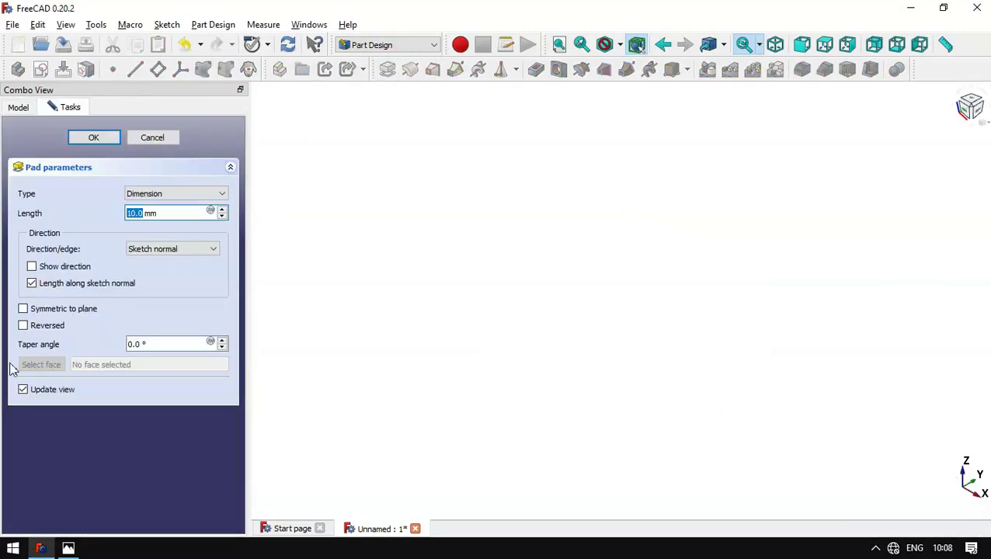
left_click(43, 328)
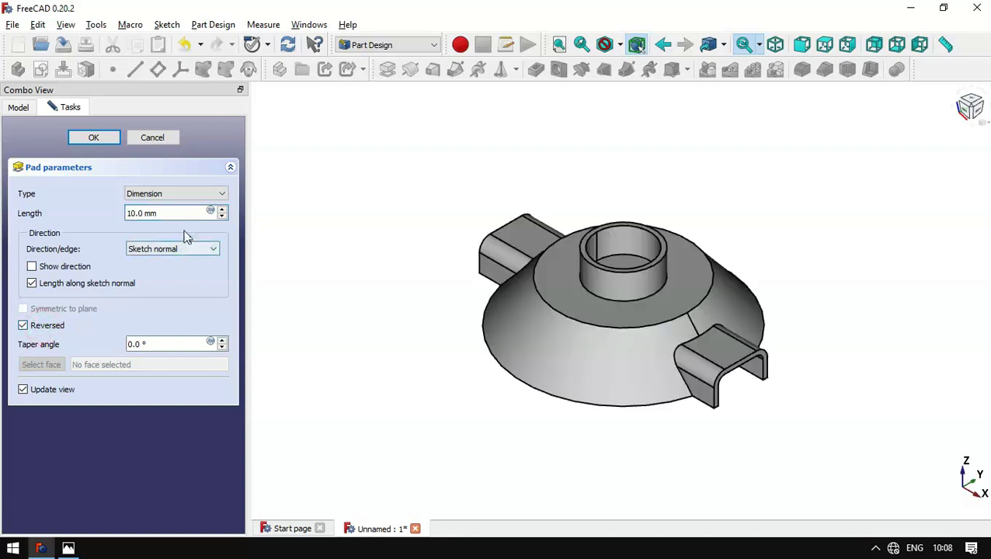
left_click_drag(187, 214, 114, 219)
key("alt+Tab")
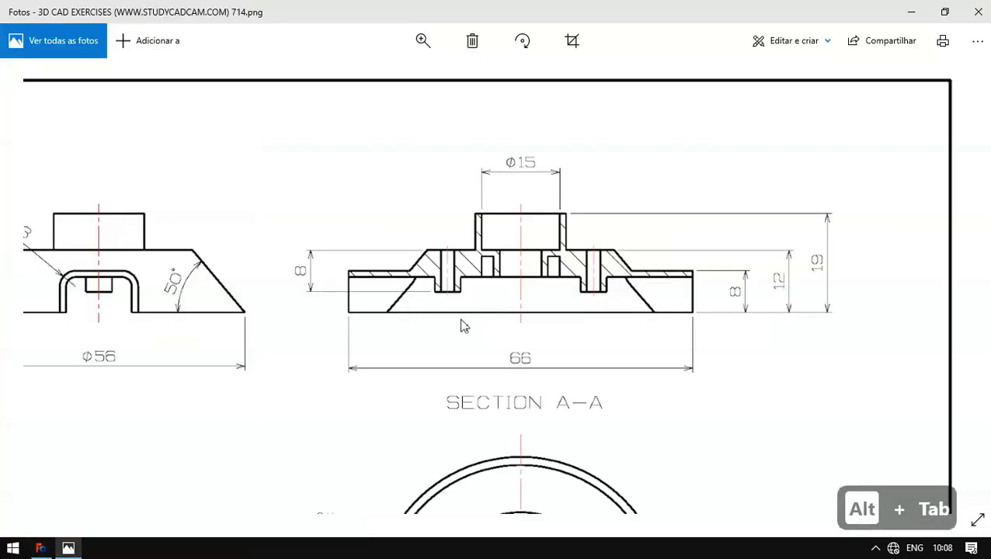
key("alt+Tab")
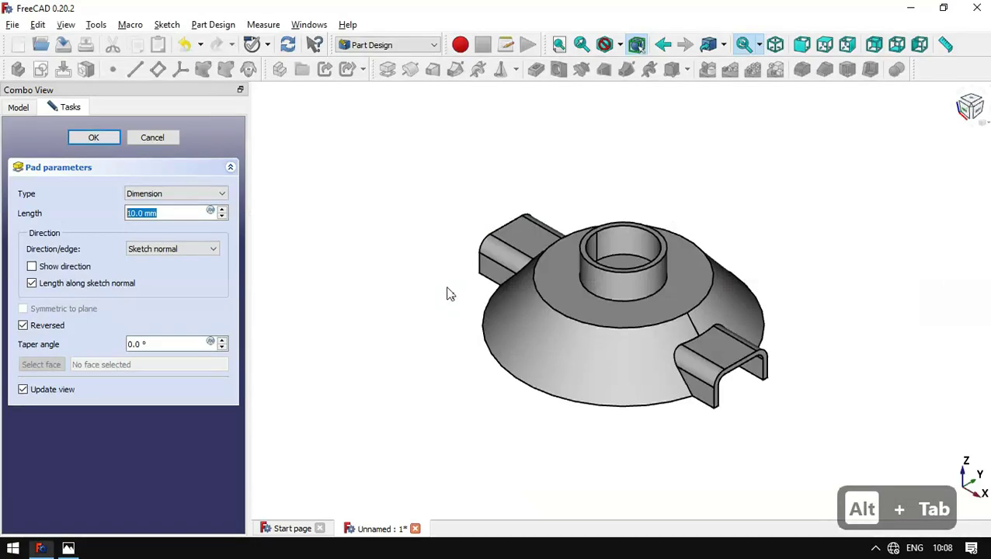
left_click(173, 194)
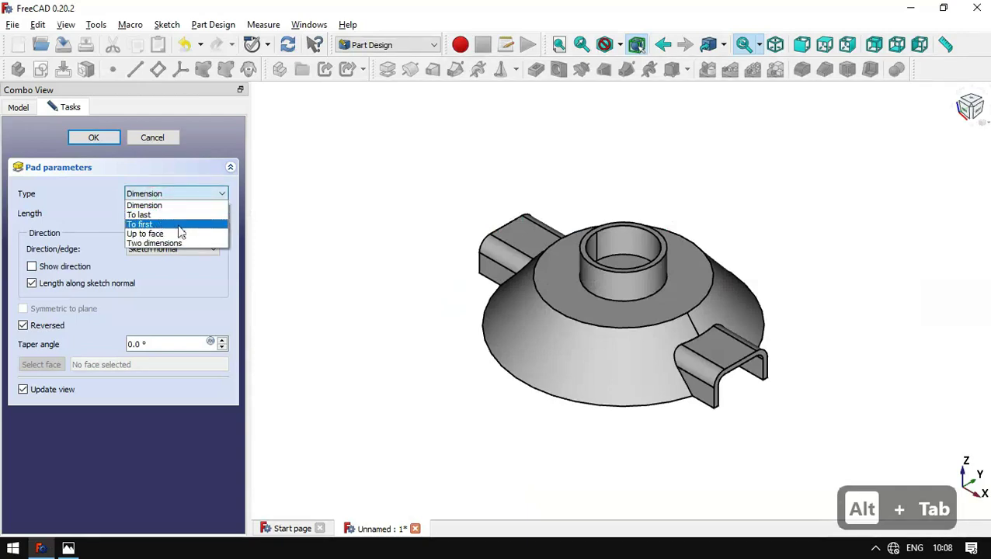
left_click(217, 236)
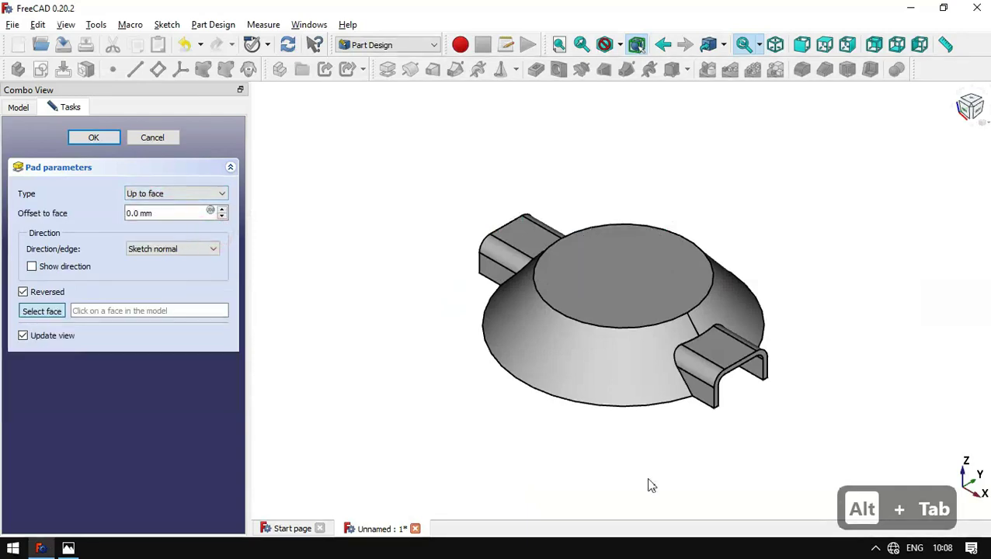
middle_click_drag(647, 485, 652, 435)
left_click(694, 185)
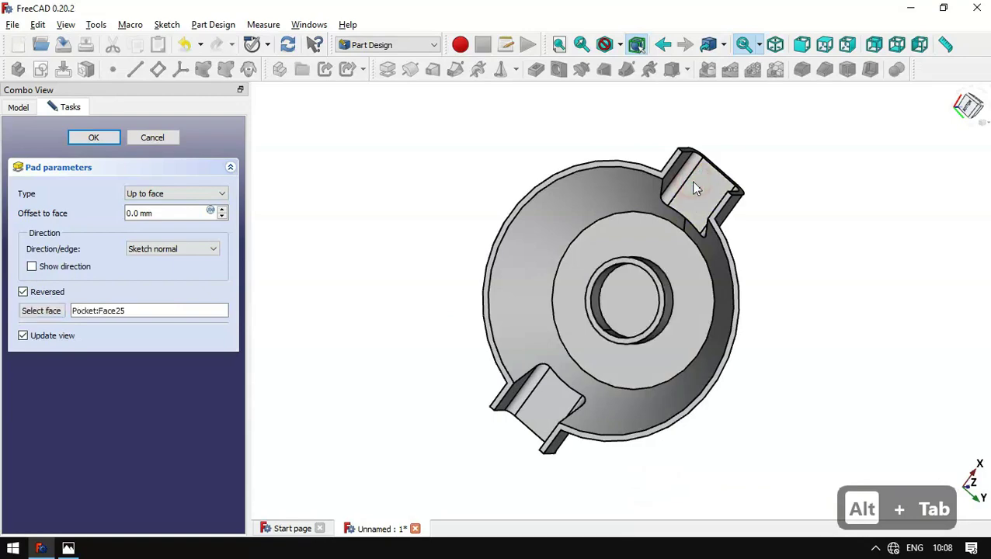
left_click(106, 144)
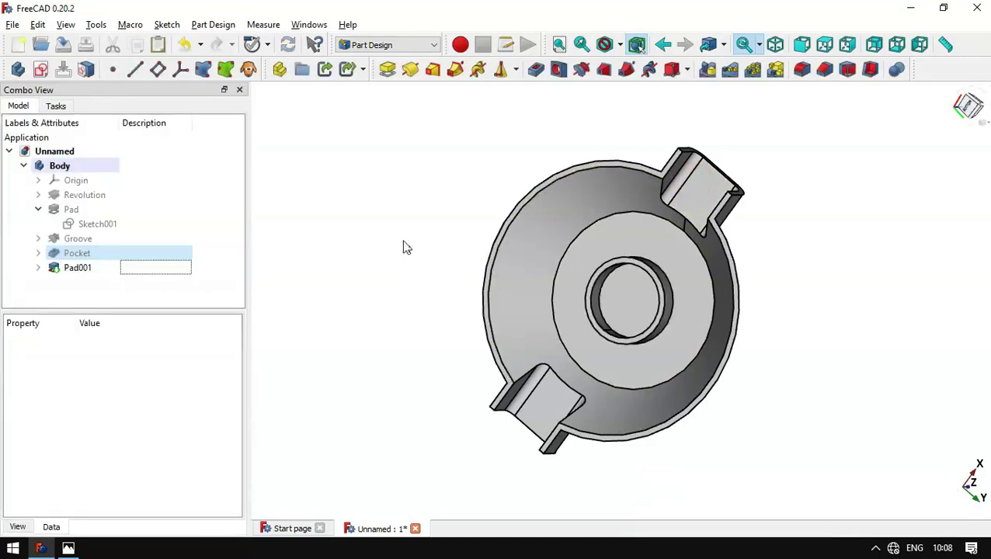
key("Home")
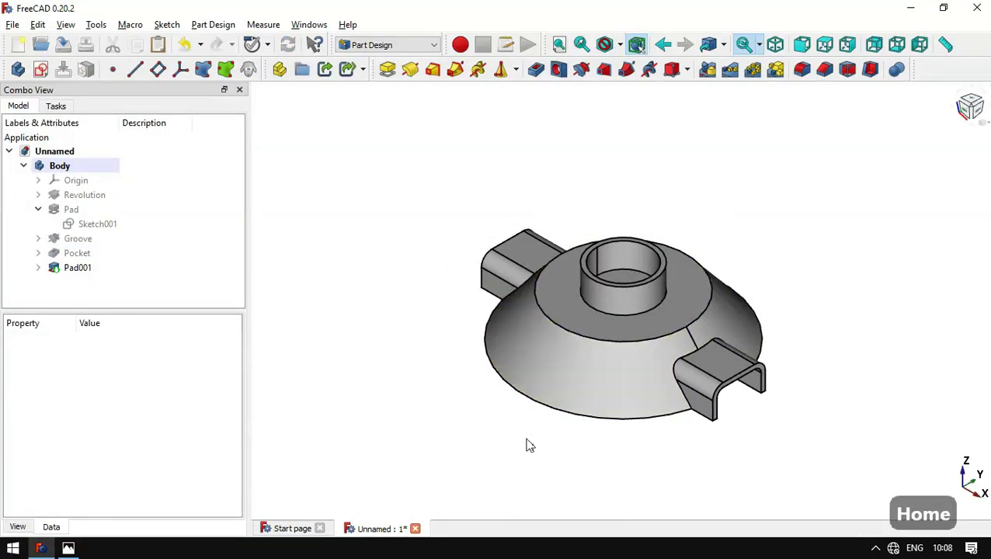
Step: Review the full exercise drawing in Photos, start a sketch on the cover's flat top face around the hub, and toggle its section view
left_click_drag(527, 469, 531, 366)
key("alt+Tab")
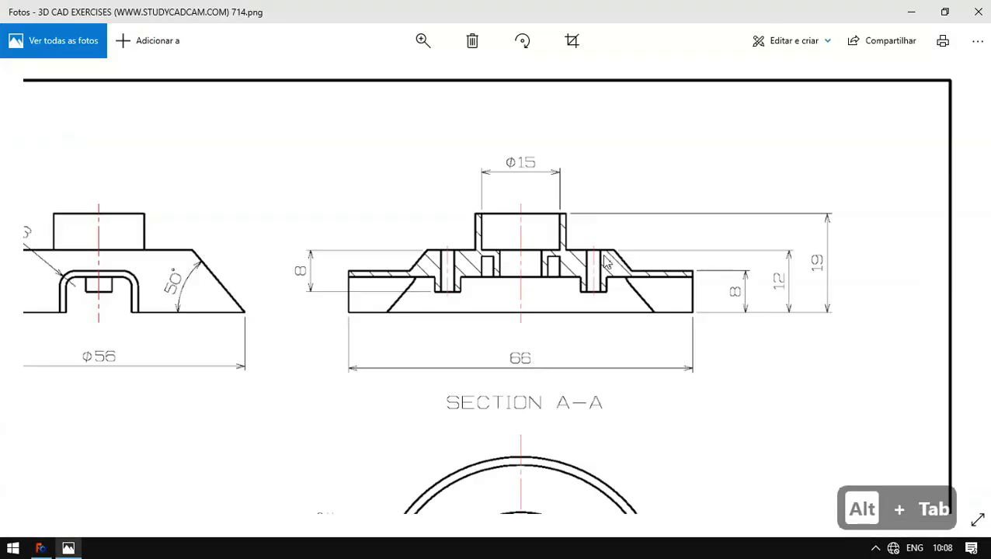
double_click(606, 262)
double_click(598, 178)
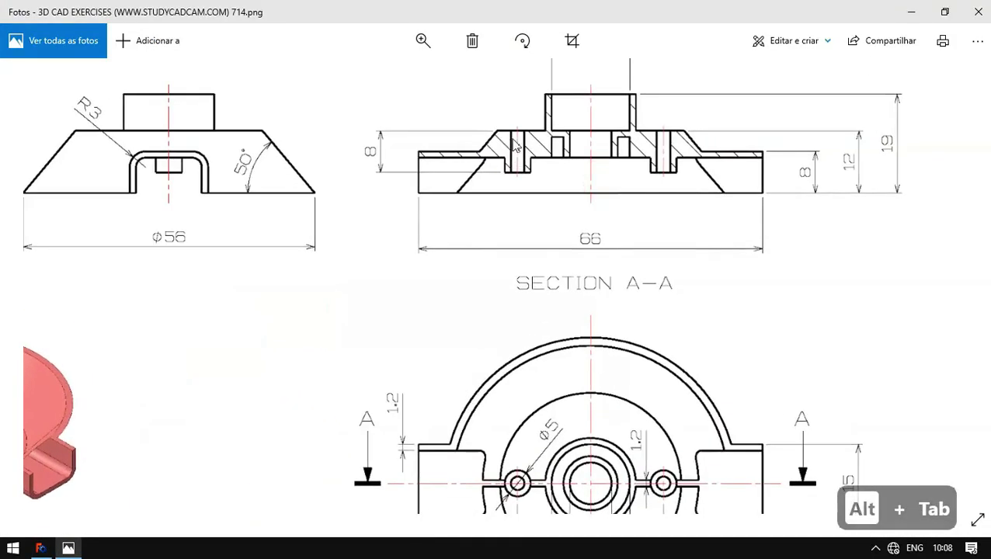
double_click(664, 196)
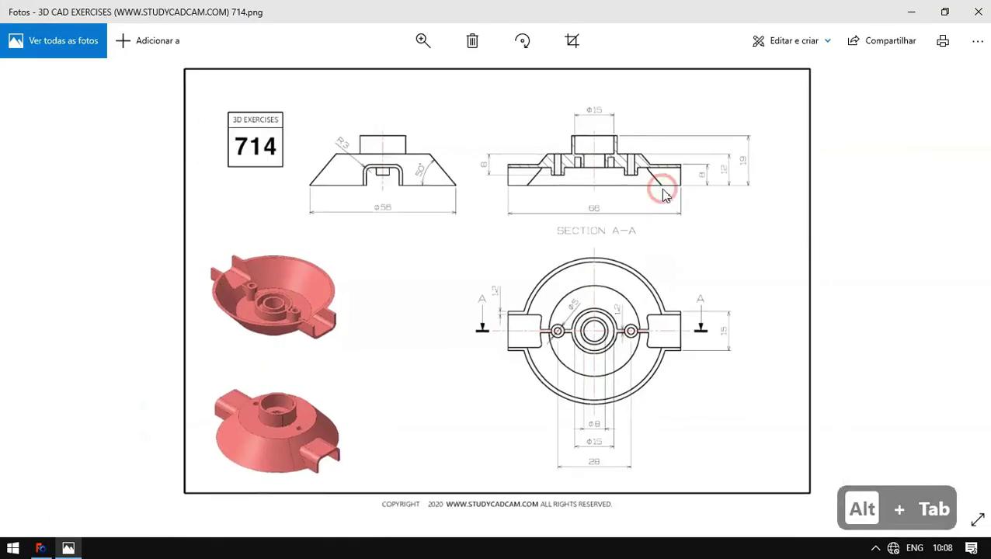
key("alt+Tab")
key("Home")
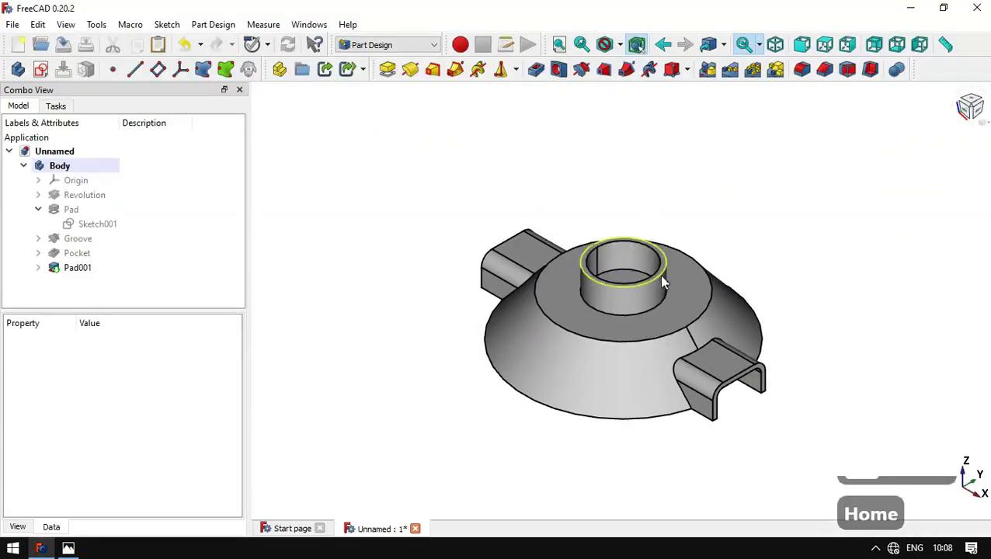
left_click(679, 297)
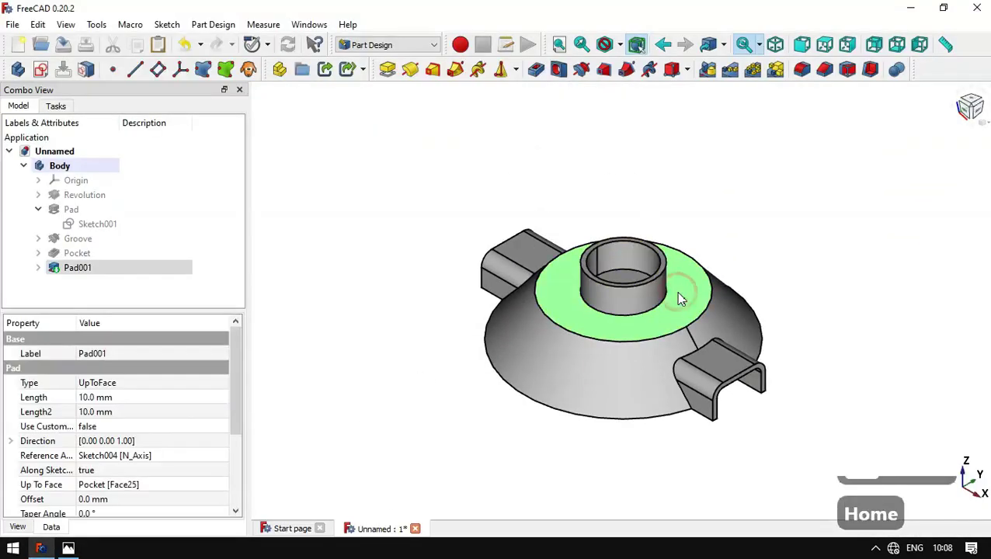
left_click(41, 70)
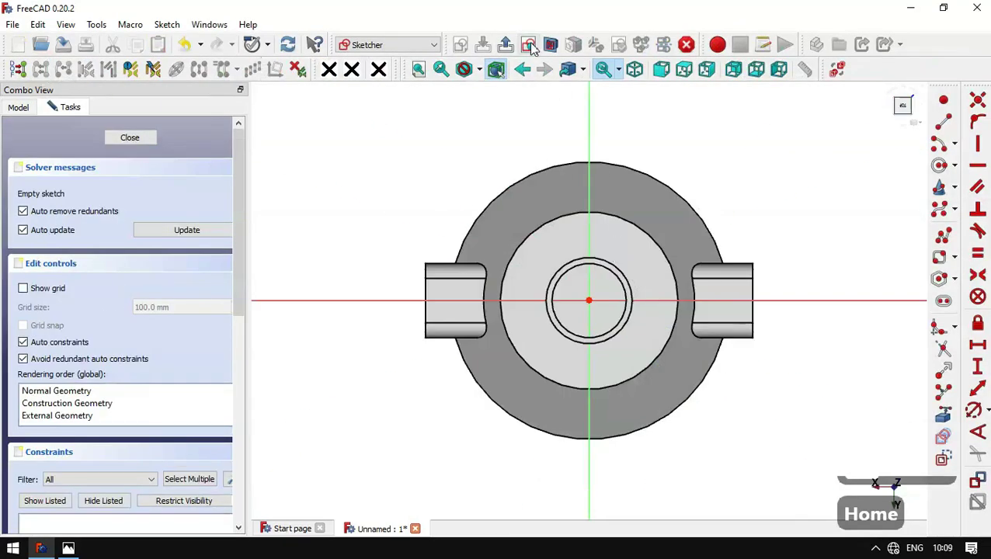
left_click(550, 43)
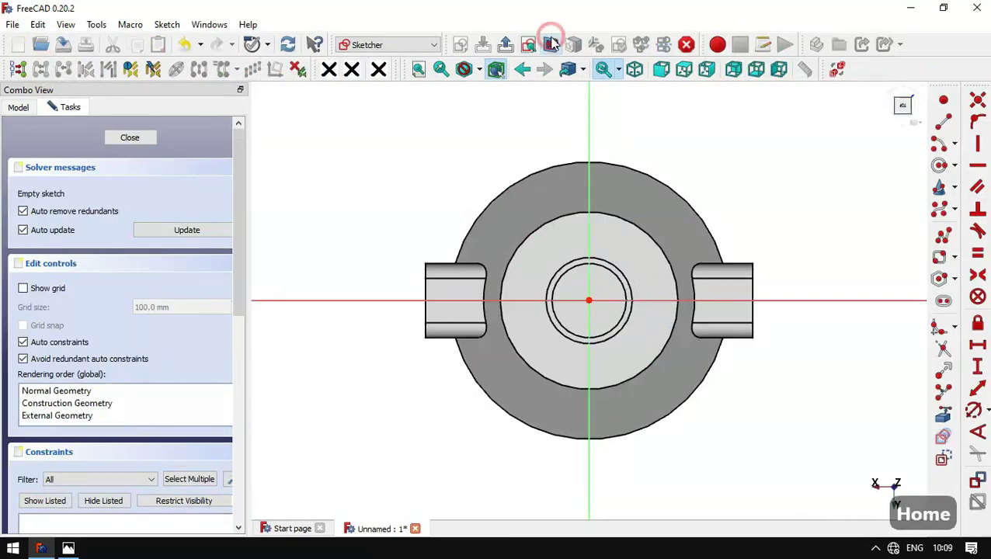
Step: Draw two circles of about 10 mm radius, centred on the horizontal axis on opposite sides of the hub
left_click(938, 165)
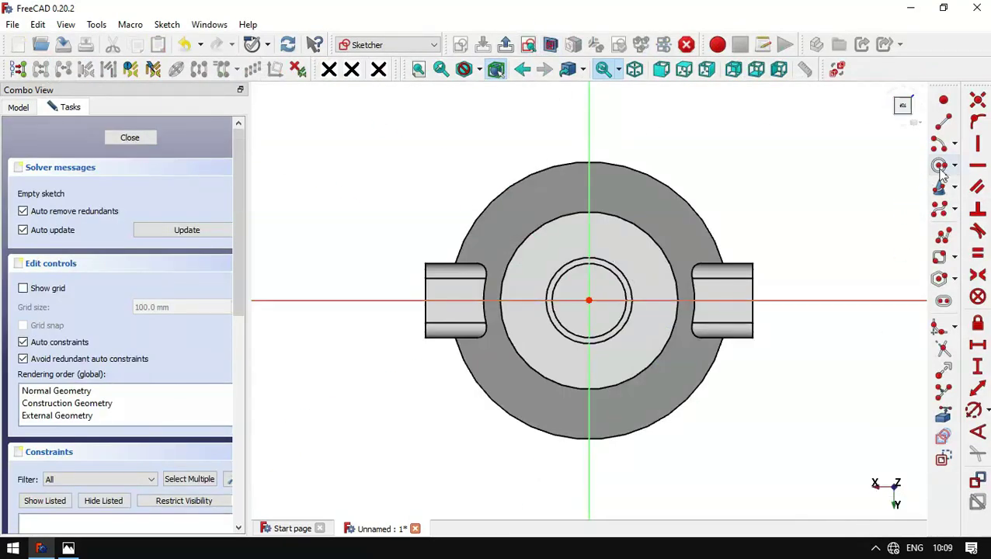
left_click(664, 300)
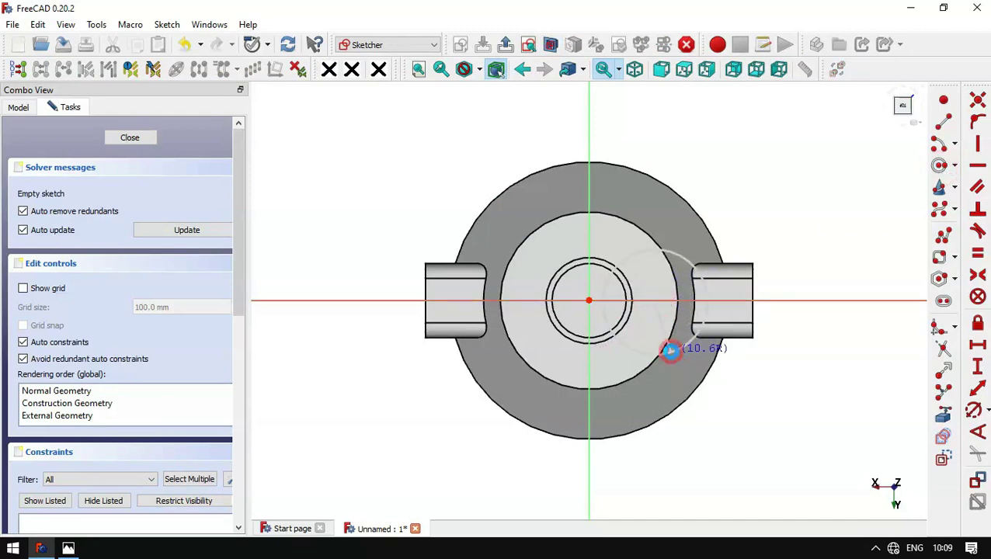
left_click(669, 350)
left_click(516, 301)
left_click(545, 340)
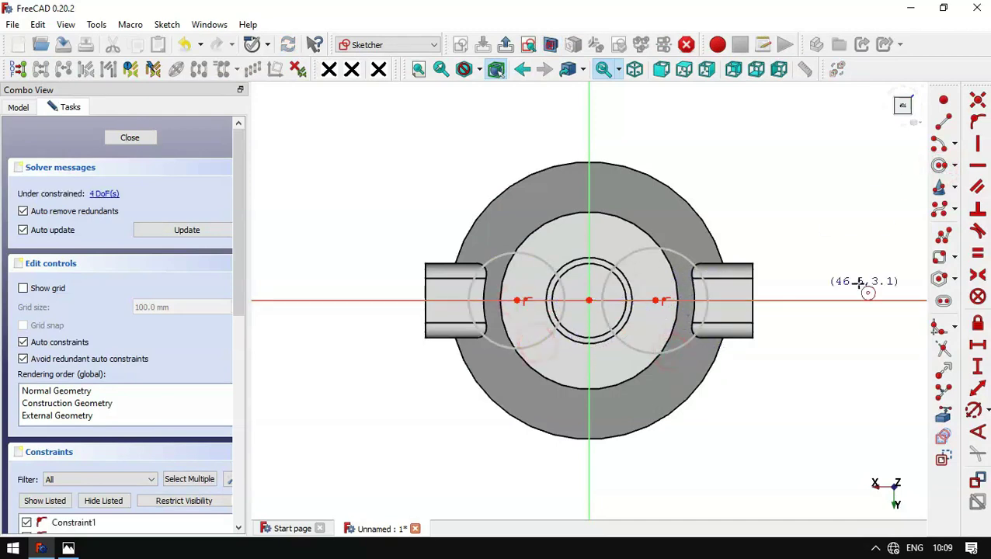
Step: Make the two circles equal in size and their centres symmetric about the vertical axis
left_click(978, 254)
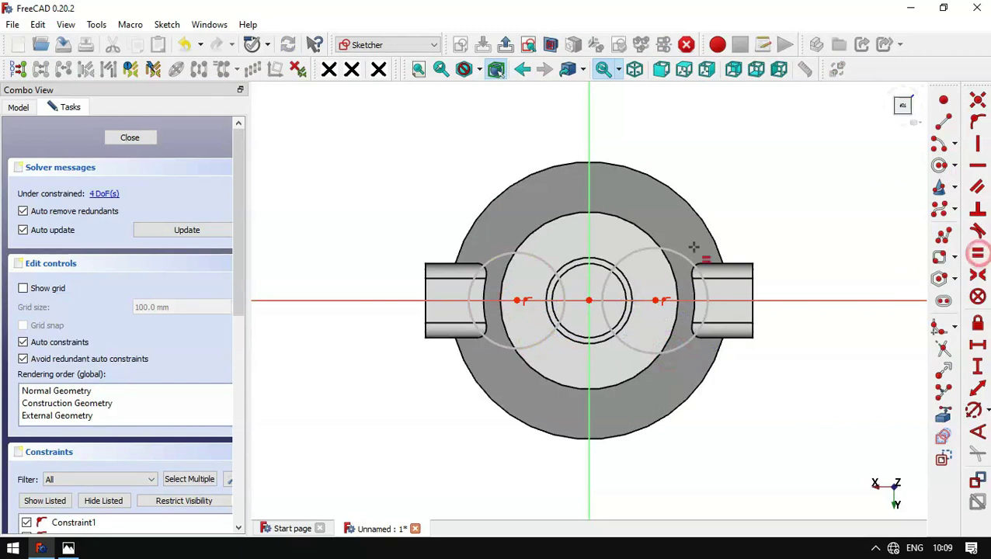
left_click(629, 253)
left_click(542, 261)
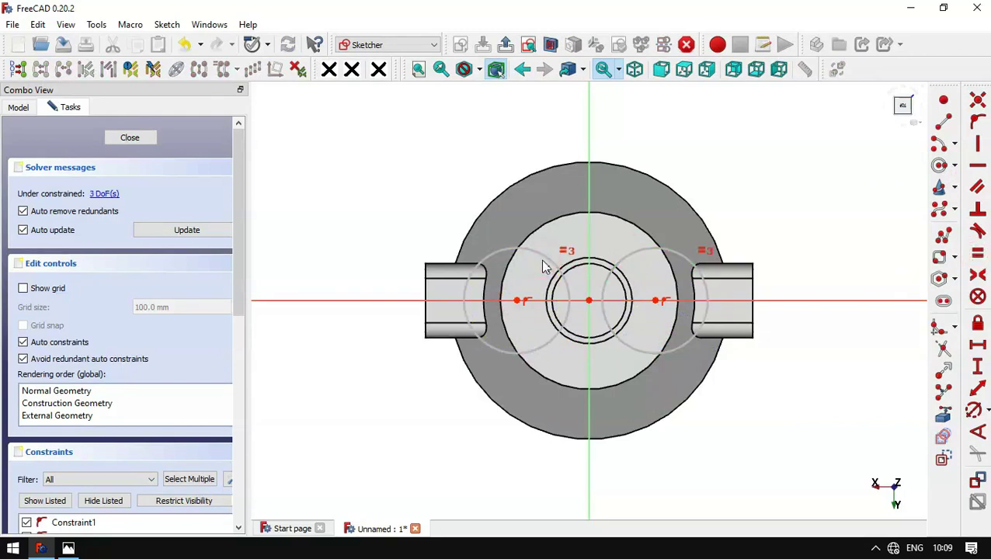
left_click(978, 278)
left_click(656, 301)
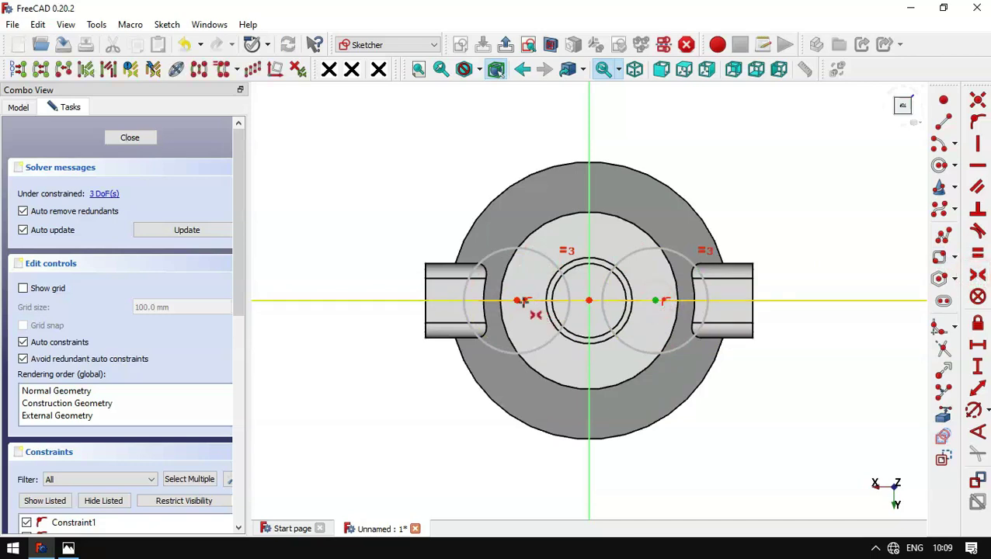
left_click(516, 301)
left_click(590, 219)
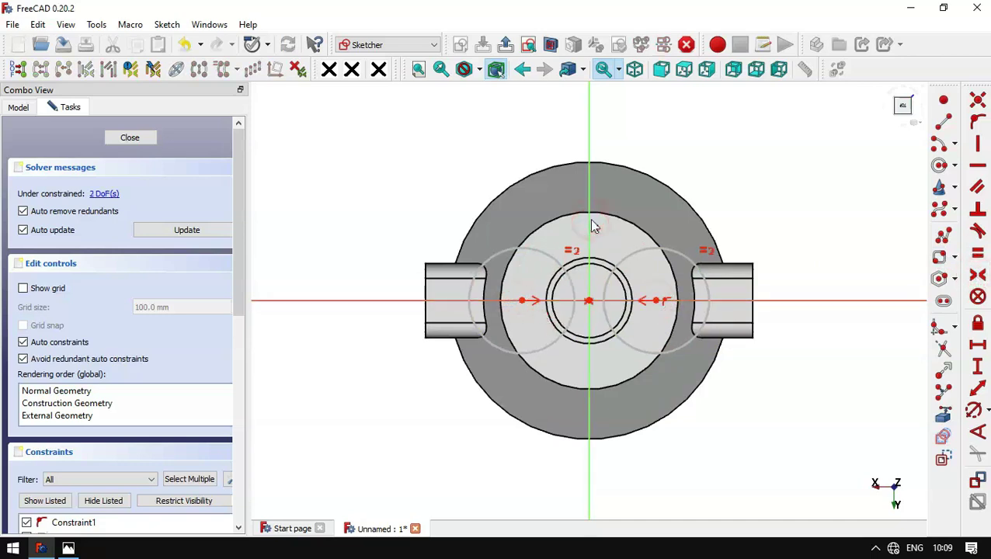
Step: Set the circles' diameter to 5 mm, following the top view of the exercise drawing in Photos
left_click(974, 410)
left_click(658, 249)
key("alt+Tab")
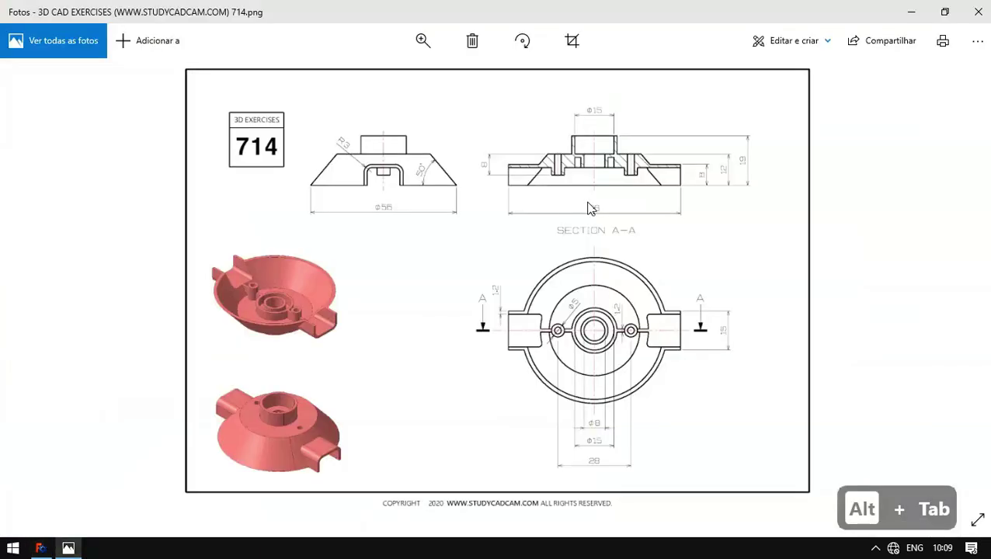
double_click(632, 360)
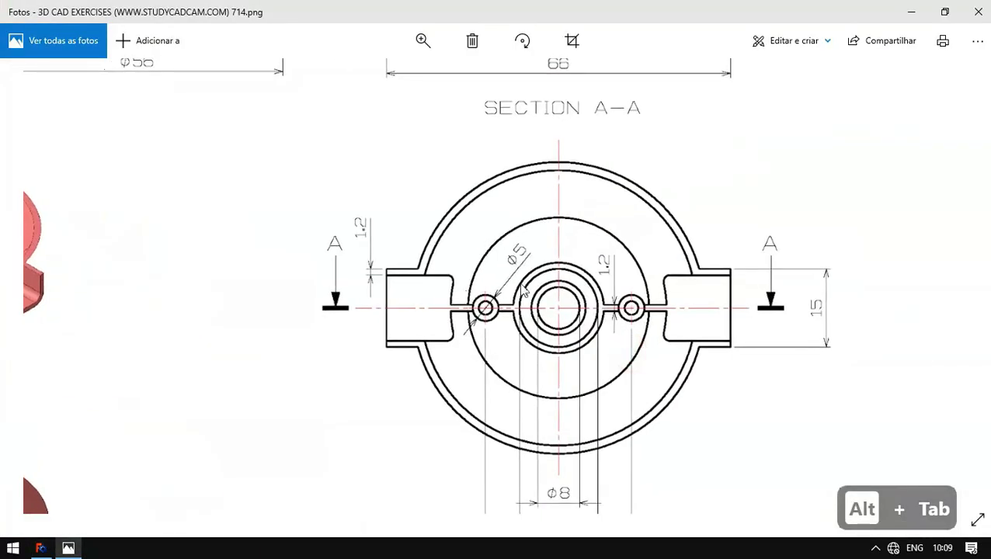
key("alt+Tab")
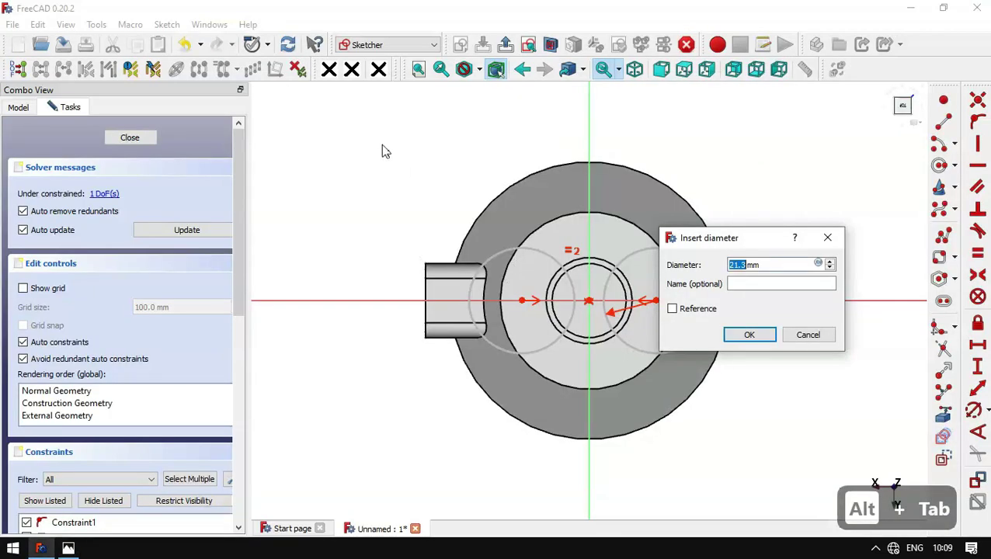
type("5")
key("Return")
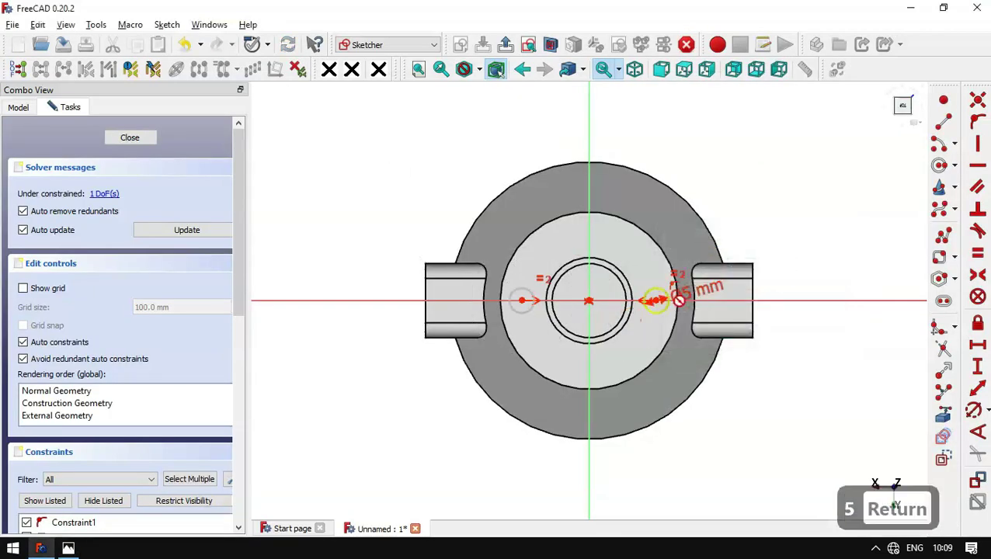
Step: Set the horizontal distance between the two circle centres to 28 mm, as given in the exercise drawing in Photos
left_click(976, 346)
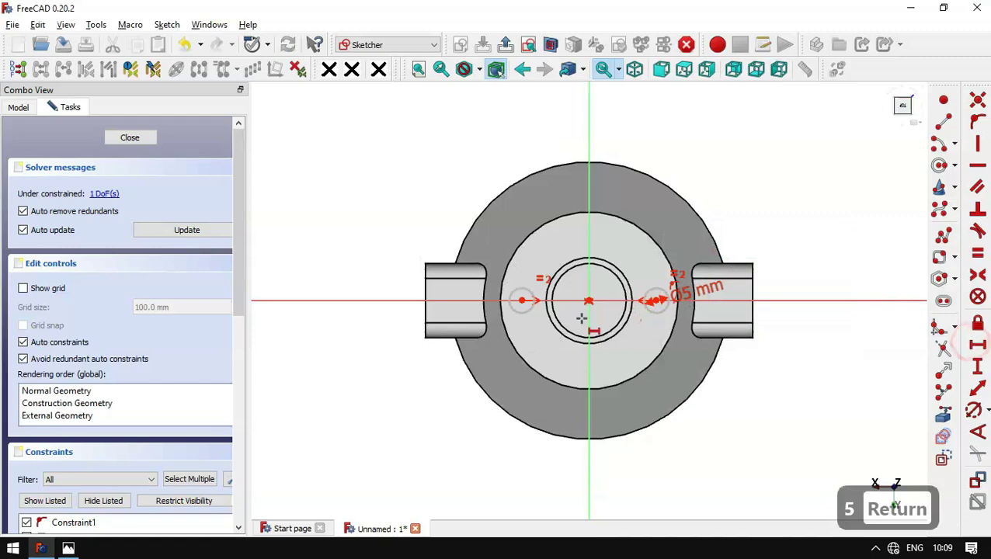
left_click(522, 299)
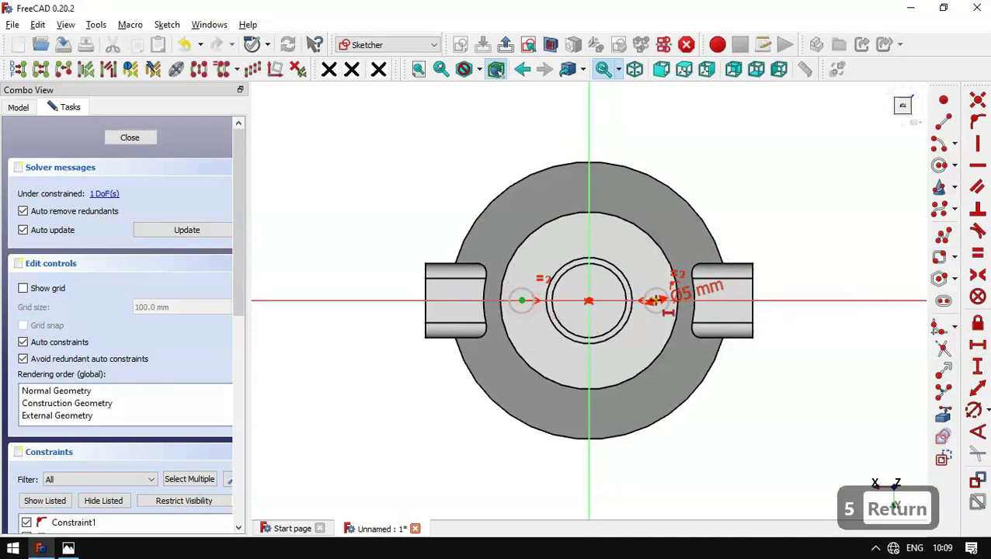
left_click(656, 300)
key("alt+Tab")
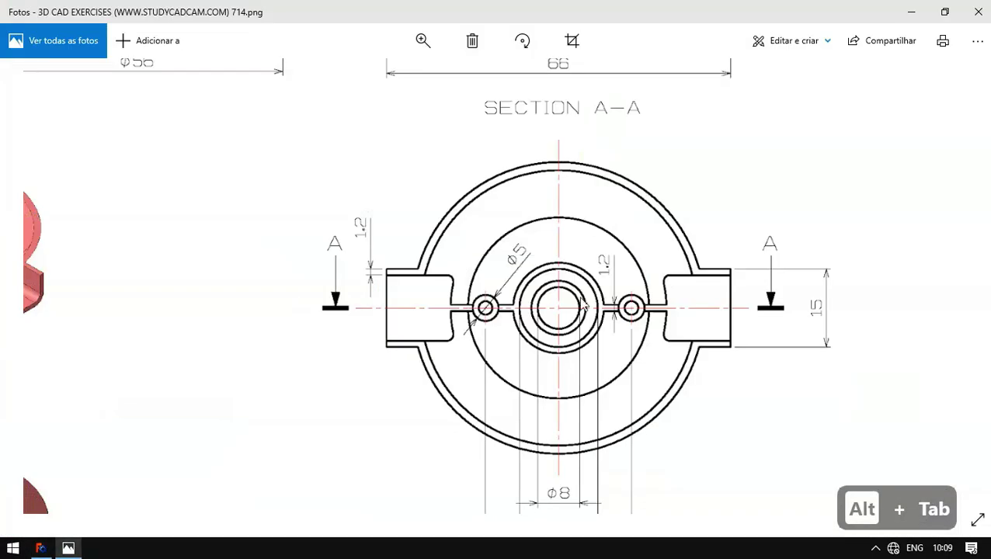
key("Down")
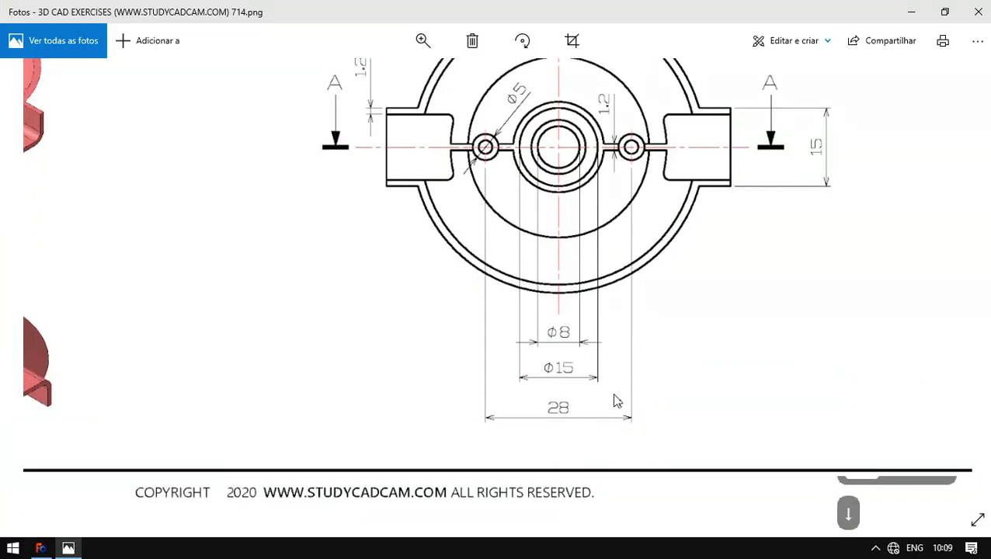
key("alt+Tab")
type("28")
key("Return")
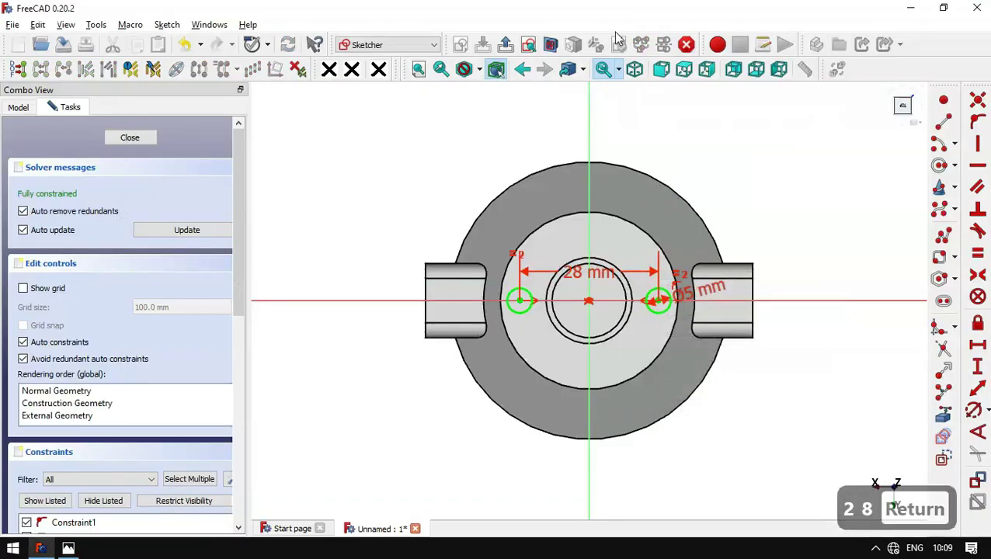
Step: Finish the sketch and pad the two circles 8 mm in the reversed direction, taking the length from the section view in Photos
left_click(506, 44)
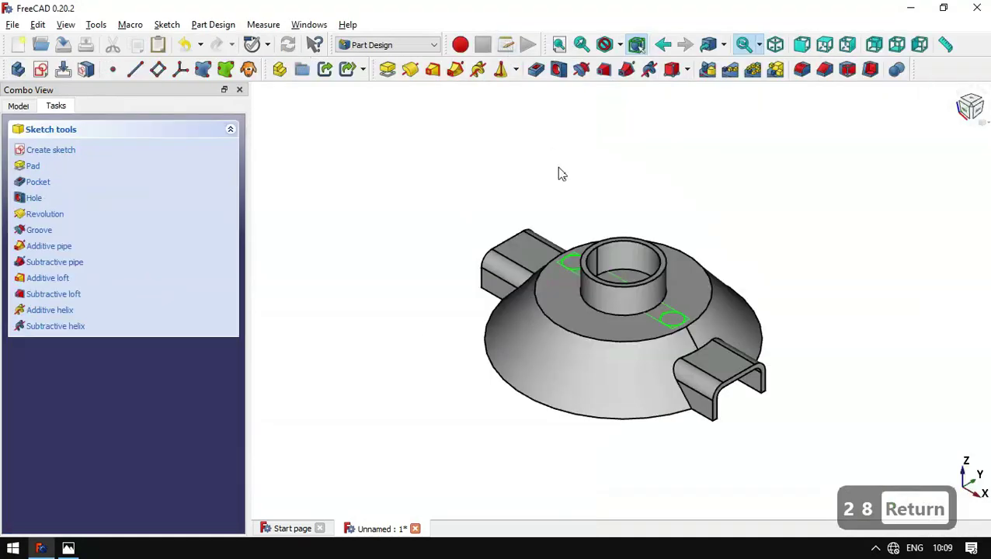
left_click(387, 70)
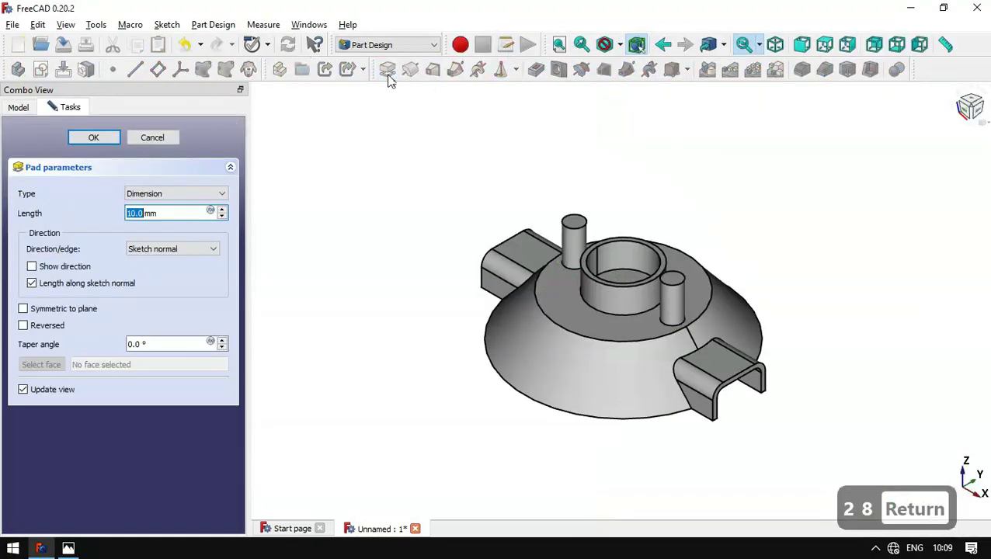
left_click(42, 330)
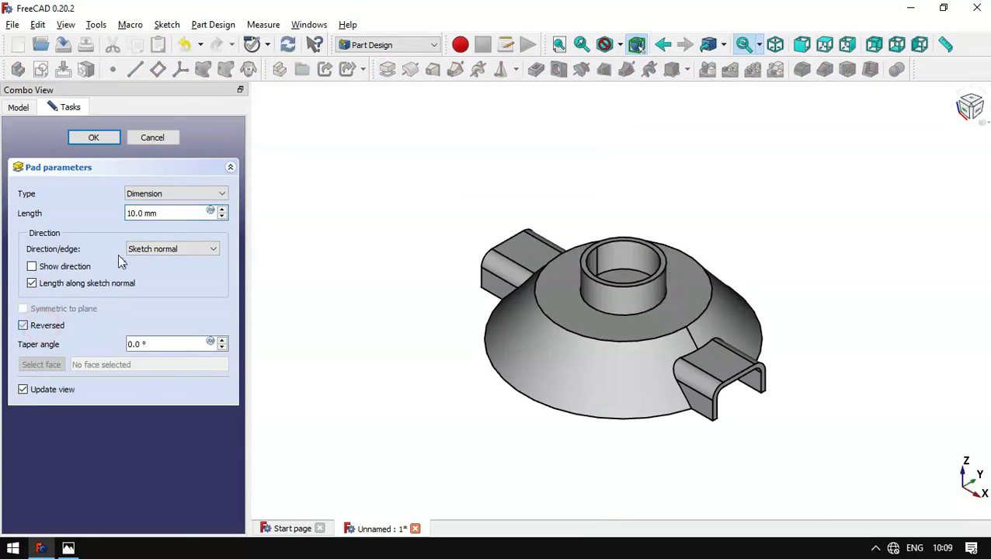
left_click_drag(172, 213, 68, 217)
key("alt+Tab")
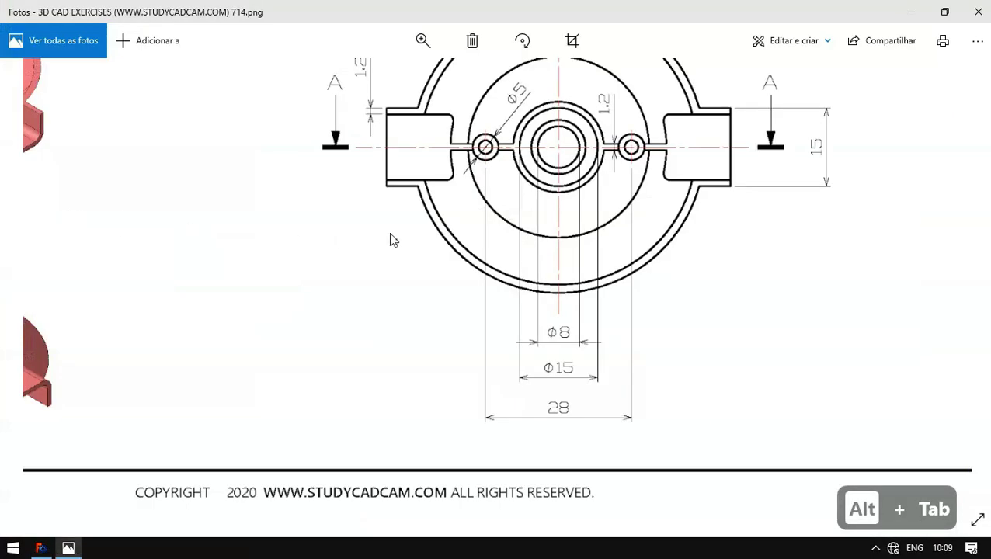
key("Up")
key("Up")
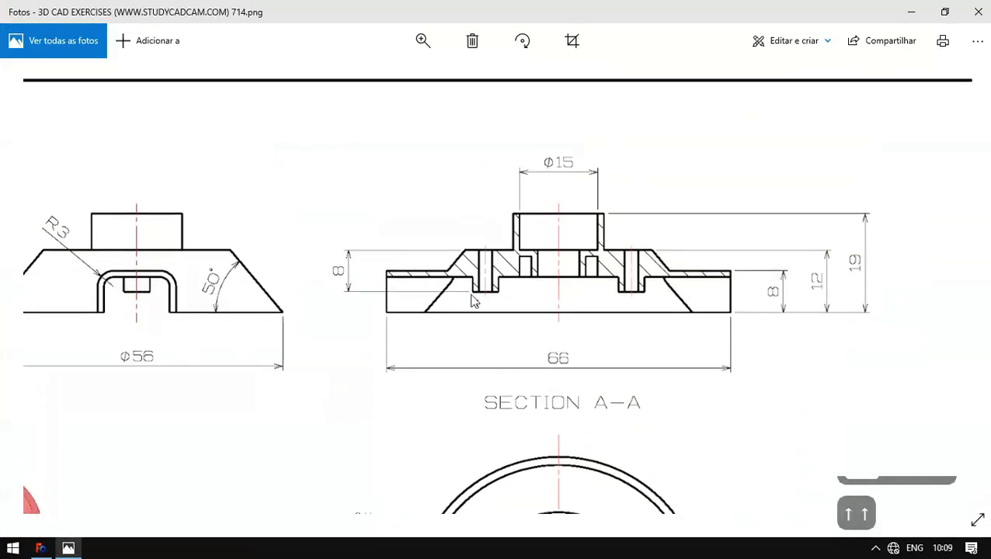
key("alt+Tab")
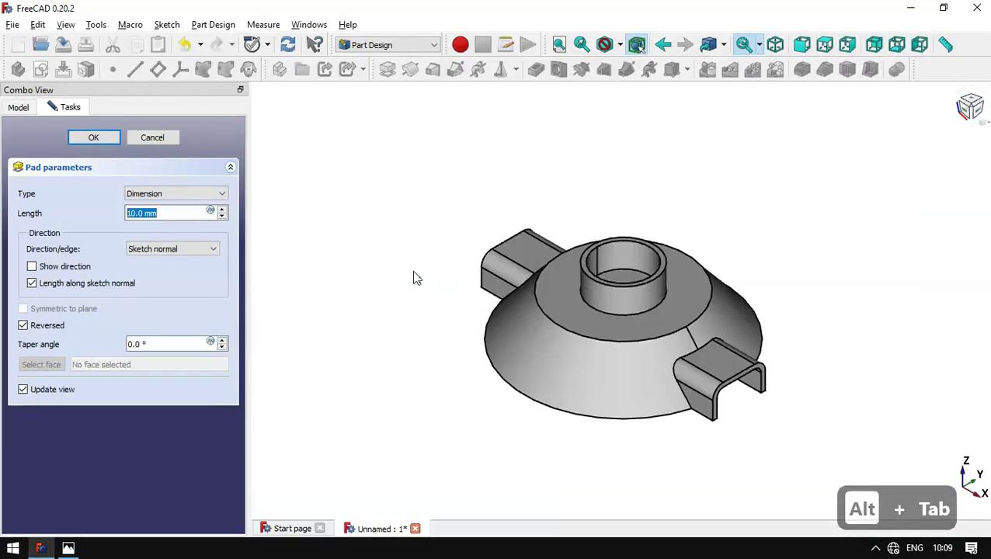
type("8")
key("Return")
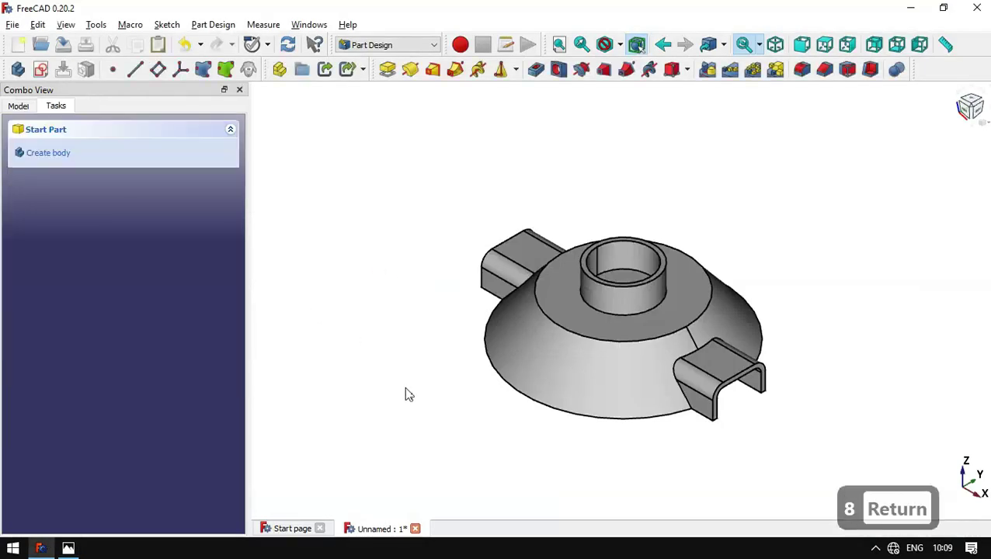
Step: Inspect the padded bosses, review the exercise drawing in Photos, and start a sketch on the circular floor inside the hub in FreeCAD
left_click_drag(405, 387, 556, 291)
key("Home")
key("alt+Tab")
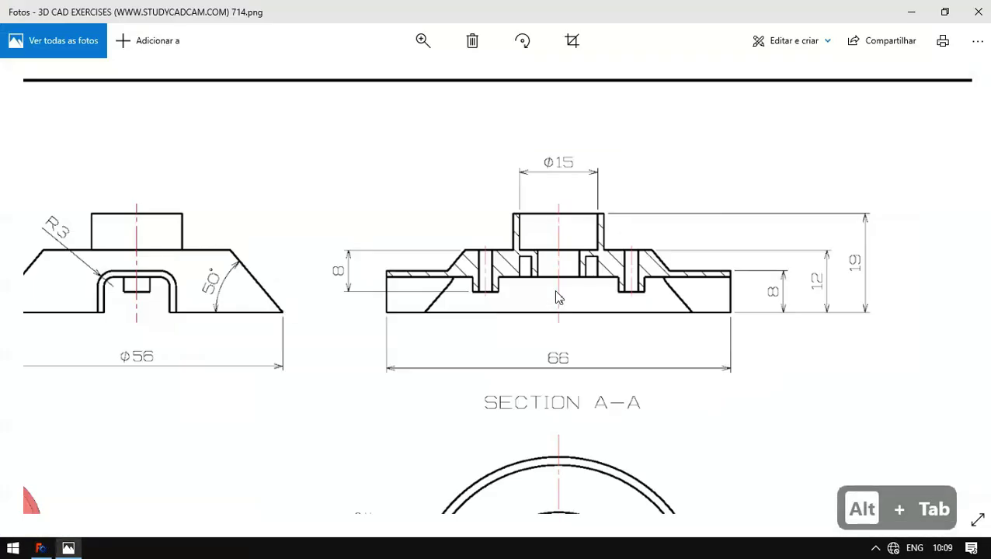
left_click_drag(541, 327, 522, 154)
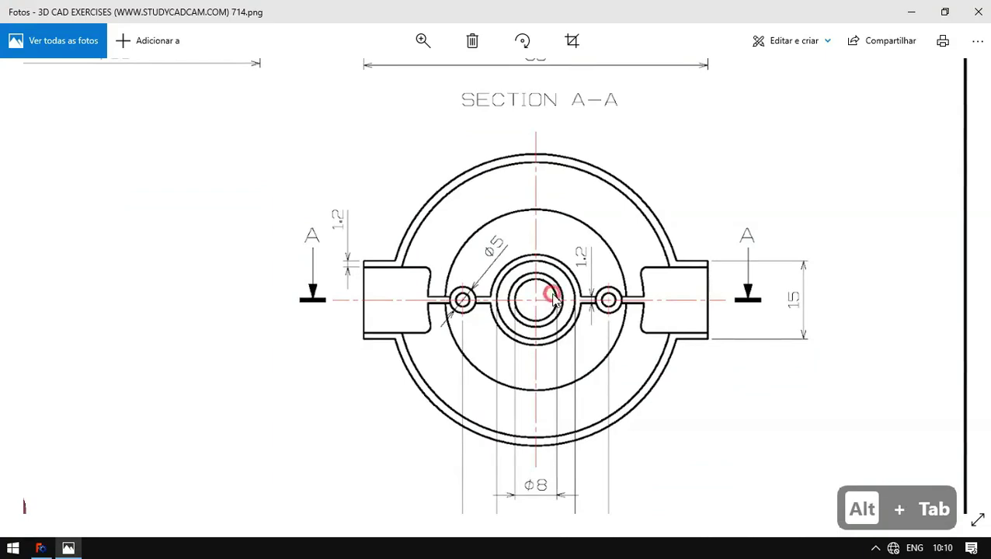
double_click(553, 299)
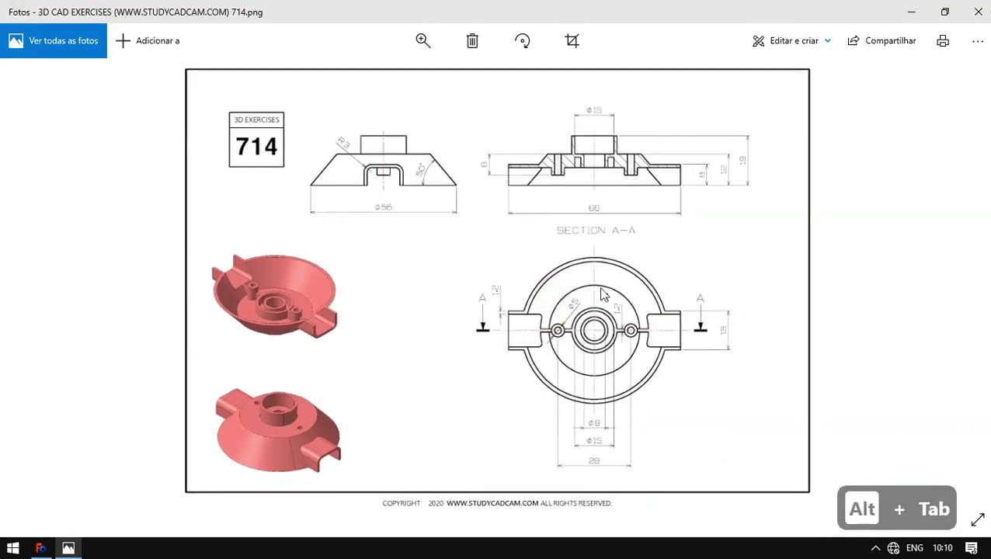
key("alt+Tab")
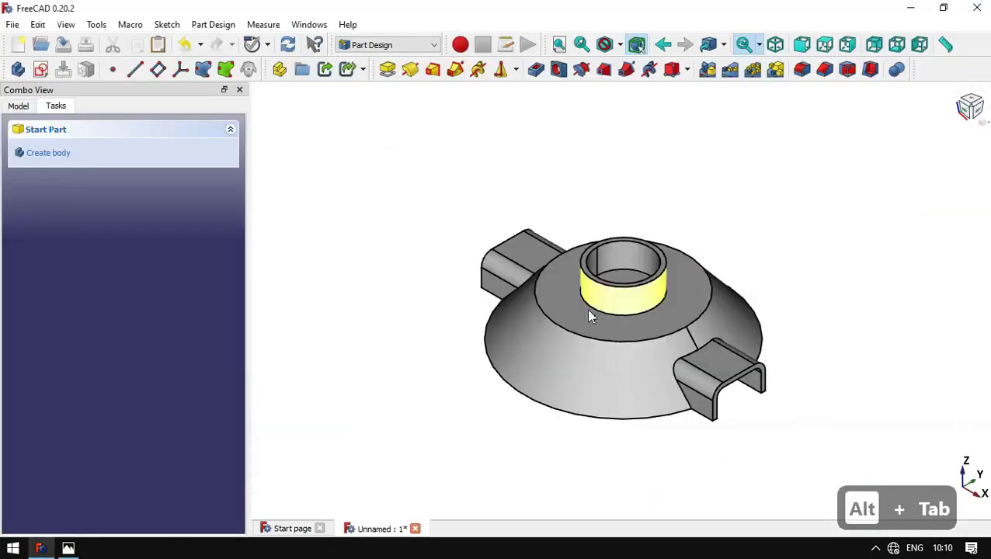
left_click(626, 278)
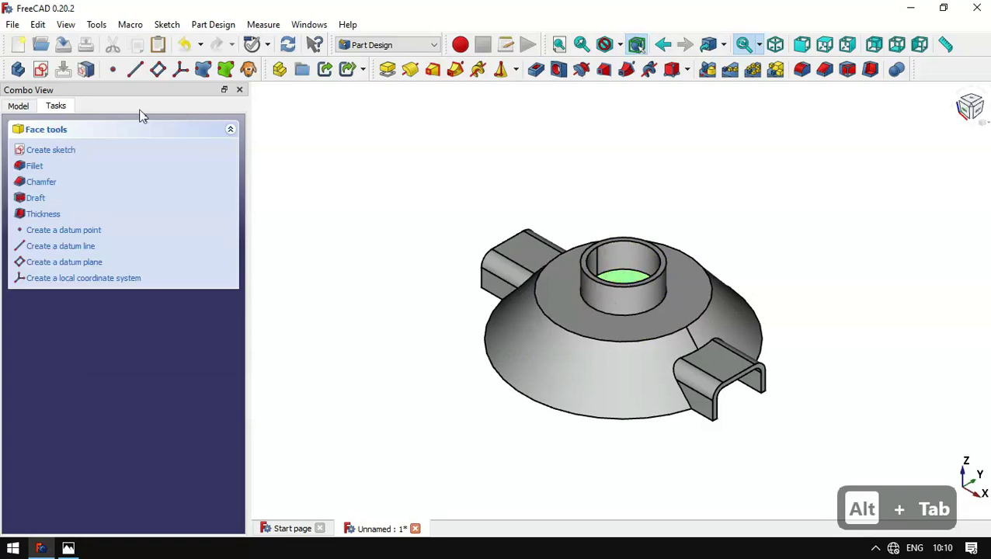
left_click(42, 70)
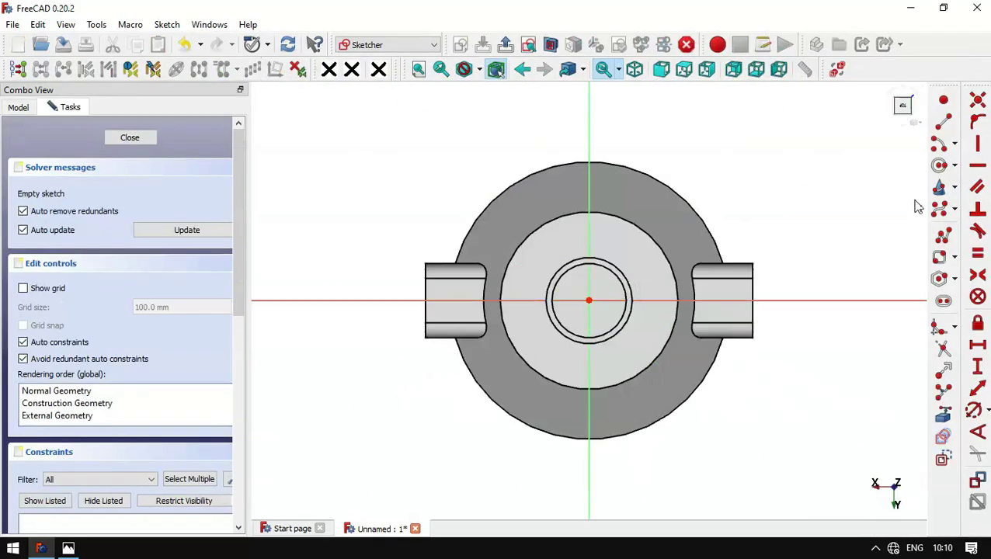
Step: Draw two concentric circles at the origin inside the hub, with radii of about 6 mm and 4 mm
left_click(939, 165)
left_click(939, 165)
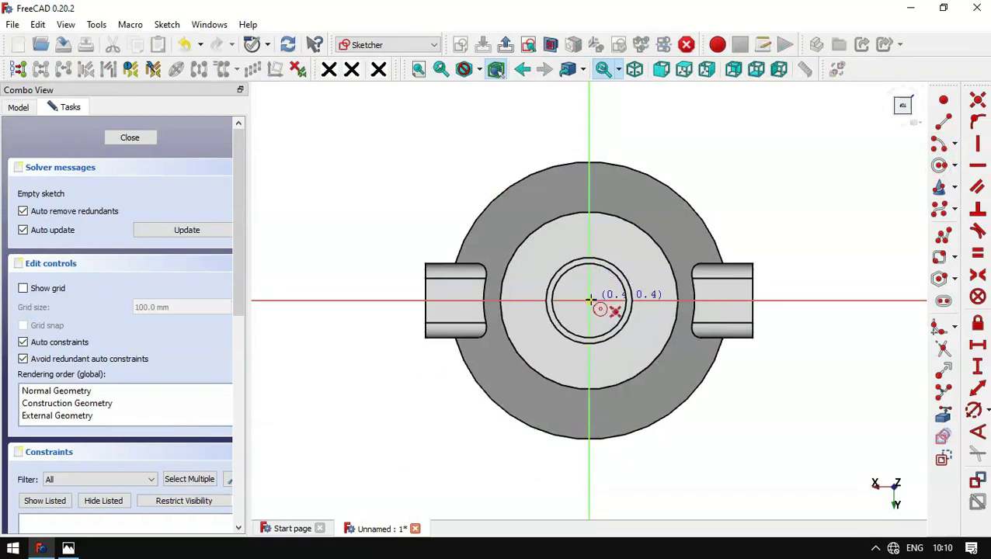
left_click(589, 300)
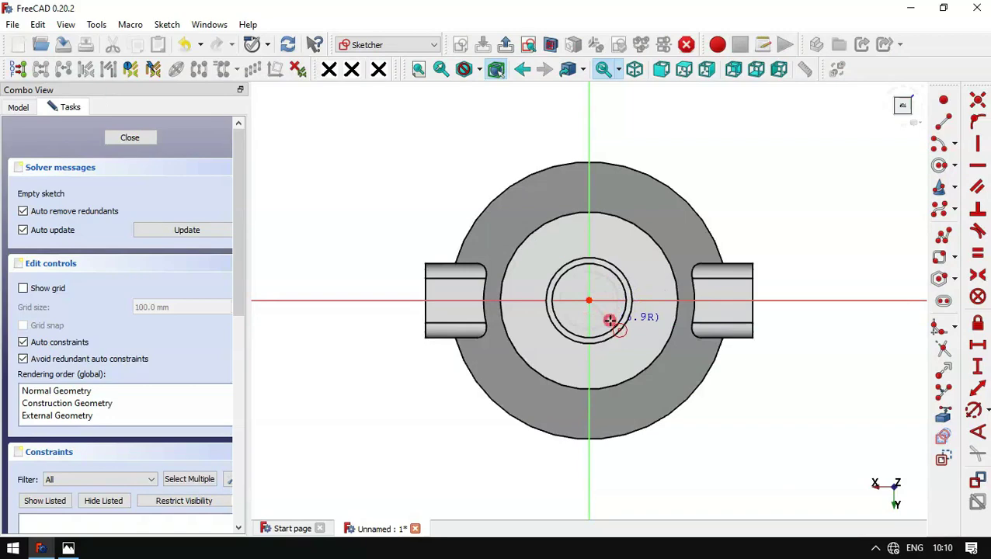
left_click(610, 320)
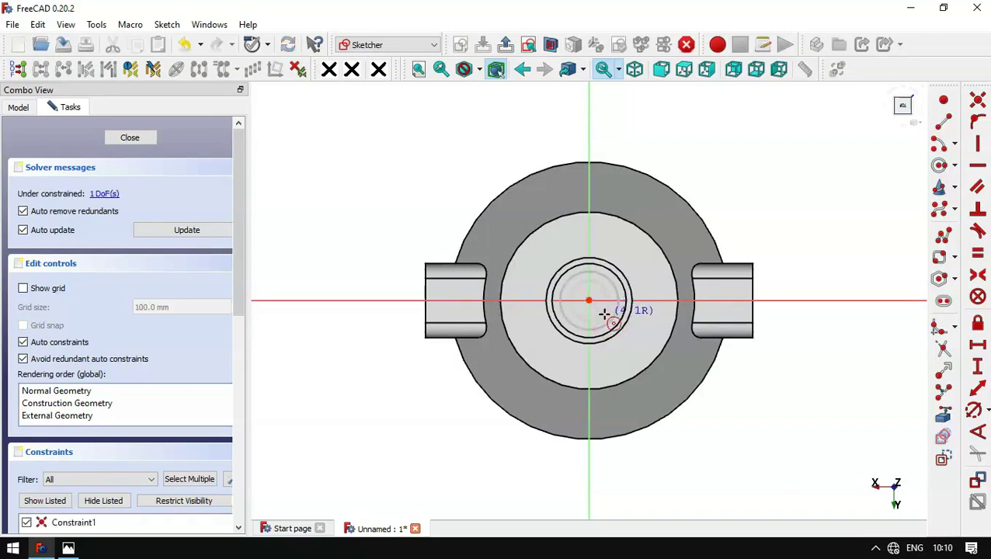
left_click(605, 313)
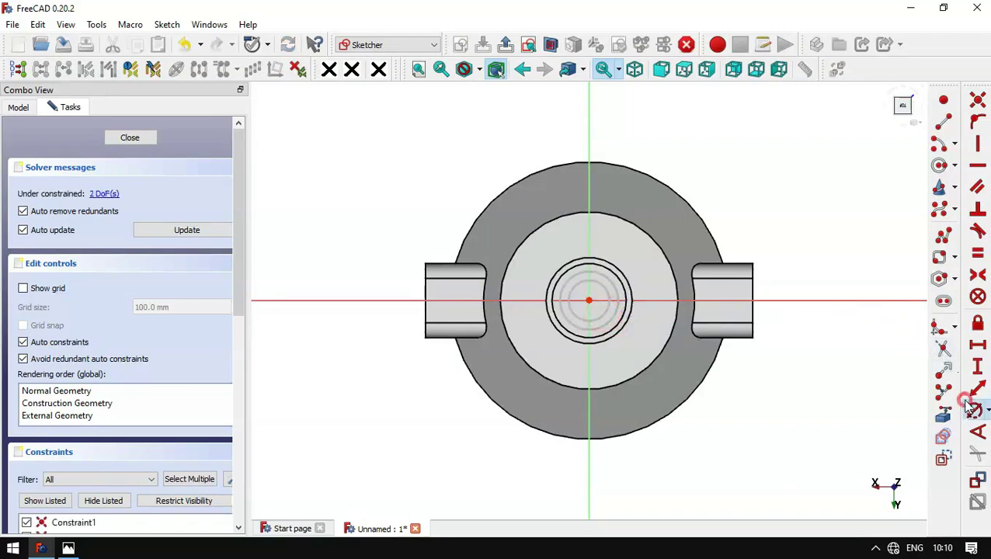
Step: Set the inner circle's diameter to 8 mm, as given in the exercise drawing in Photos, and the outer circle's diameter to 8+2.4 mm
key("alt+Tab")
scroll(592, 314, "up", 5)
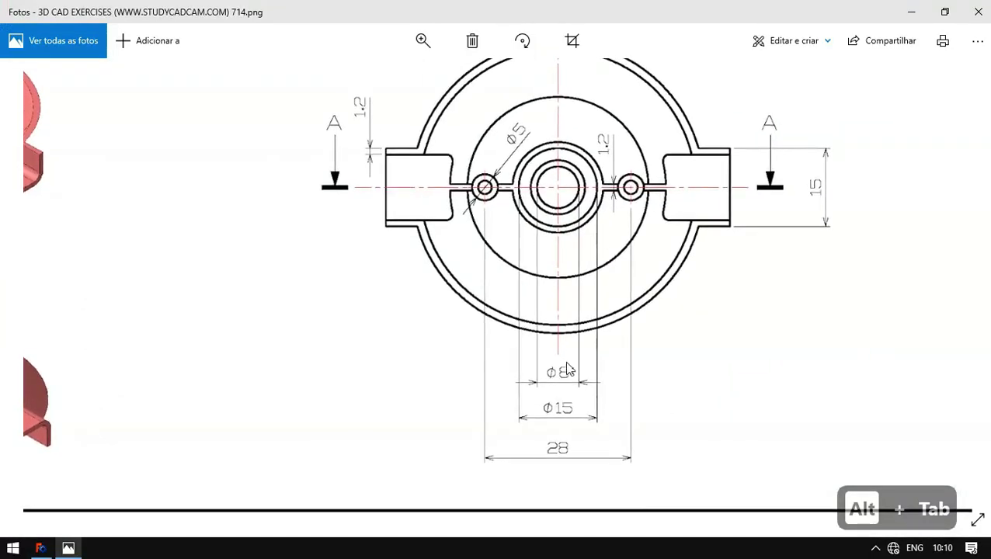
key("alt+Tab")
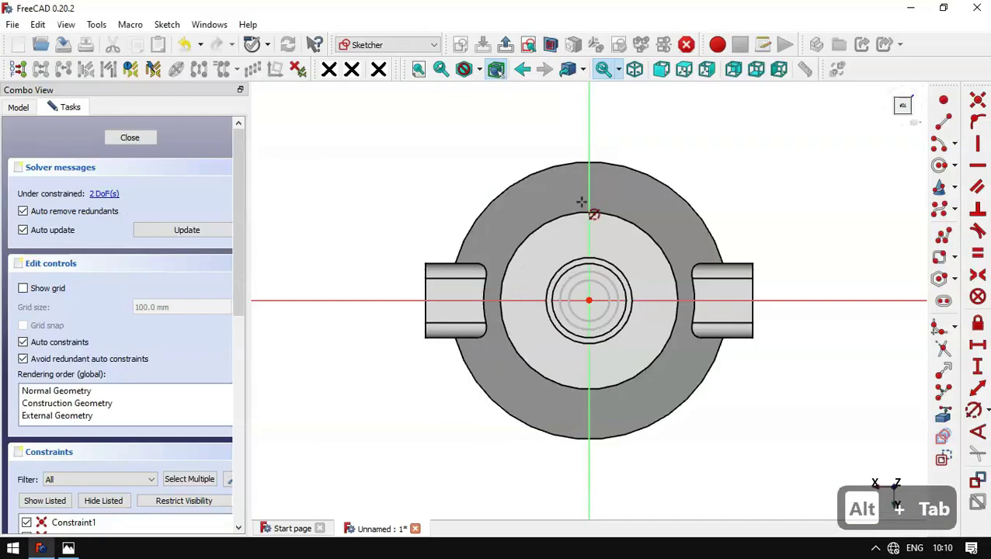
left_click(603, 286)
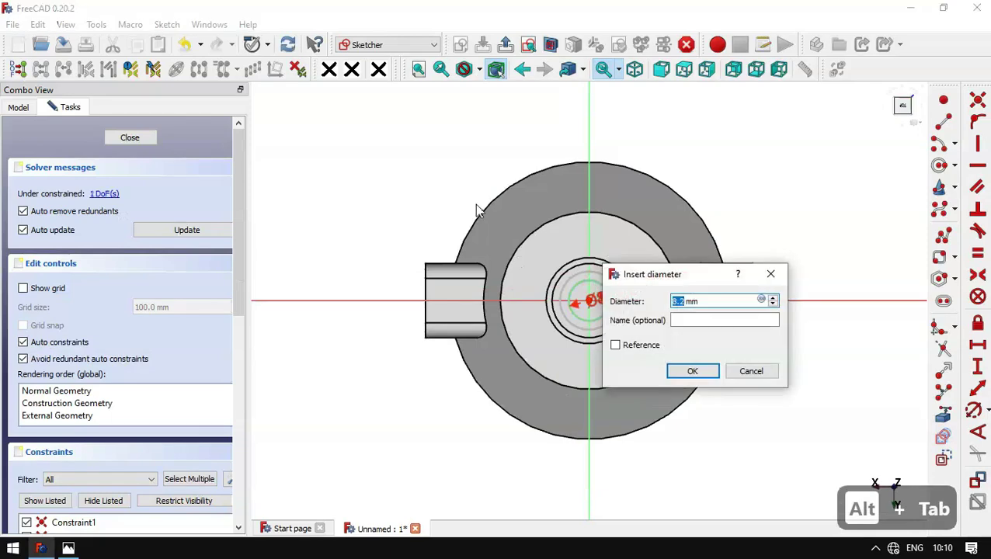
type("8")
key("Return")
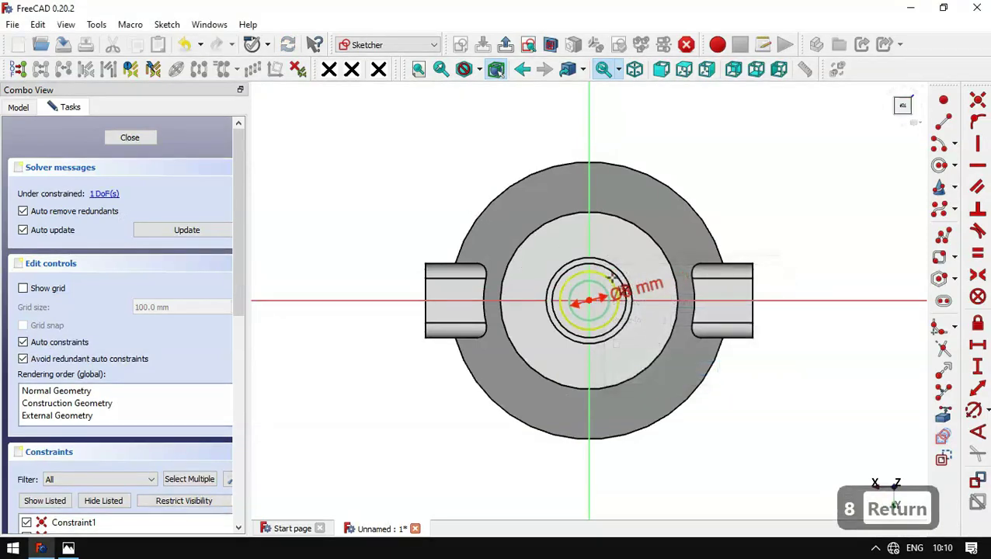
left_click(678, 254)
type("8+2.4")
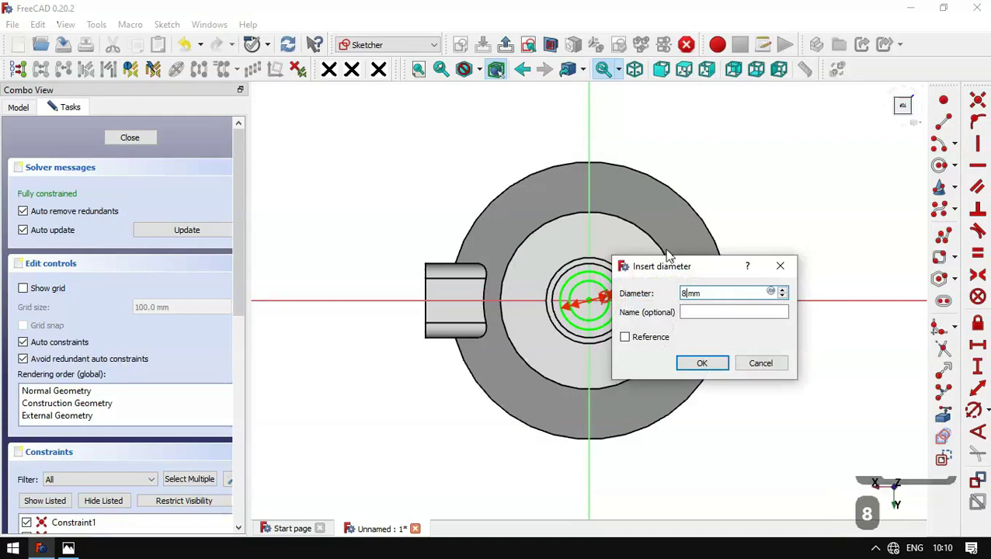
key("Return")
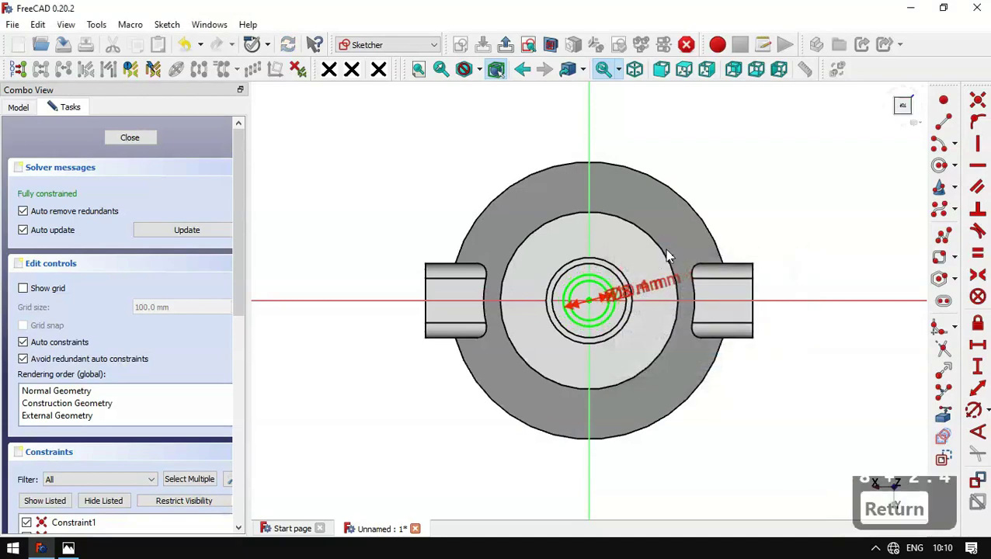
Step: Finish the sketch and start a reversed pad of the two circles in FreeCAD, checking the ring's depth in the section view in Photos
left_click(506, 46)
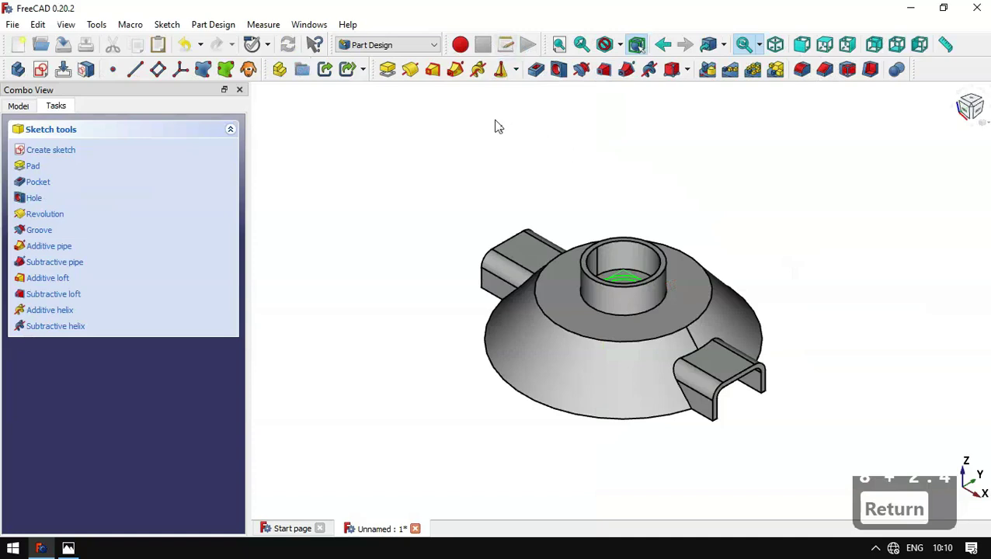
left_click(388, 69)
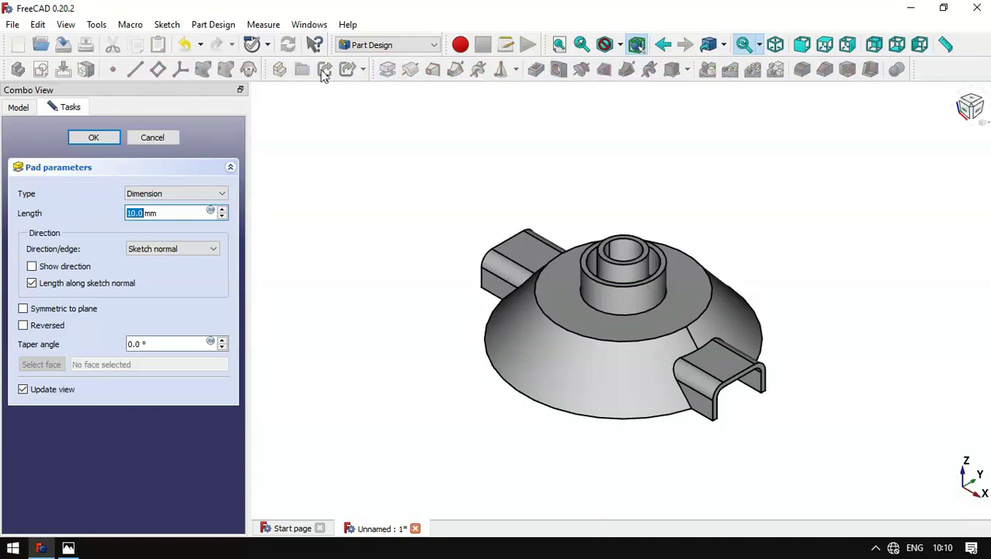
left_click(64, 329)
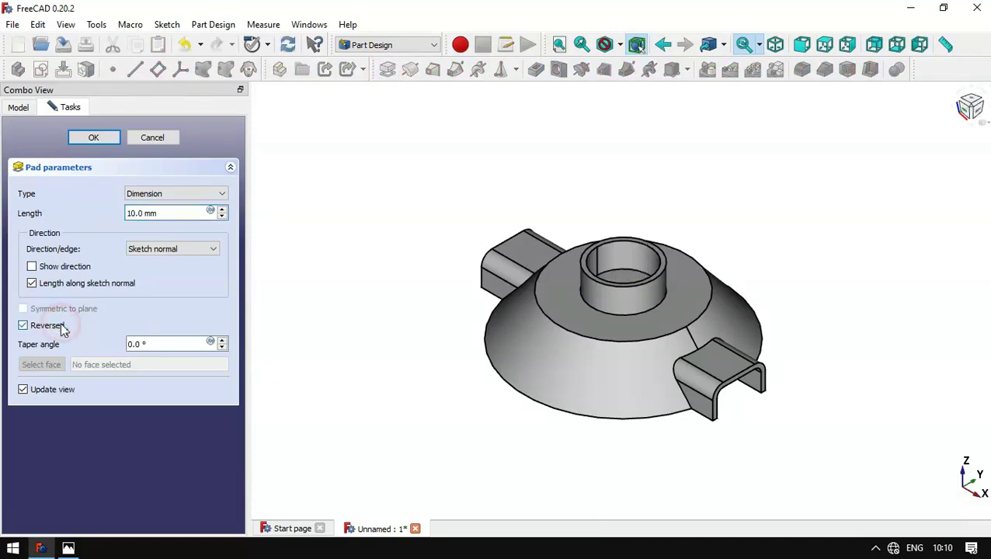
key("alt+Tab")
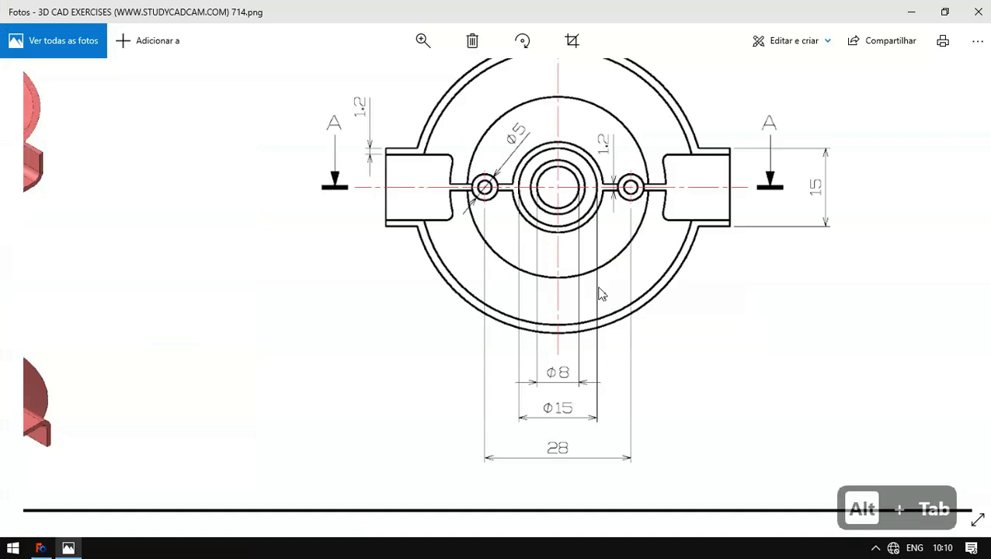
key("Up")
key("alt+Tab")
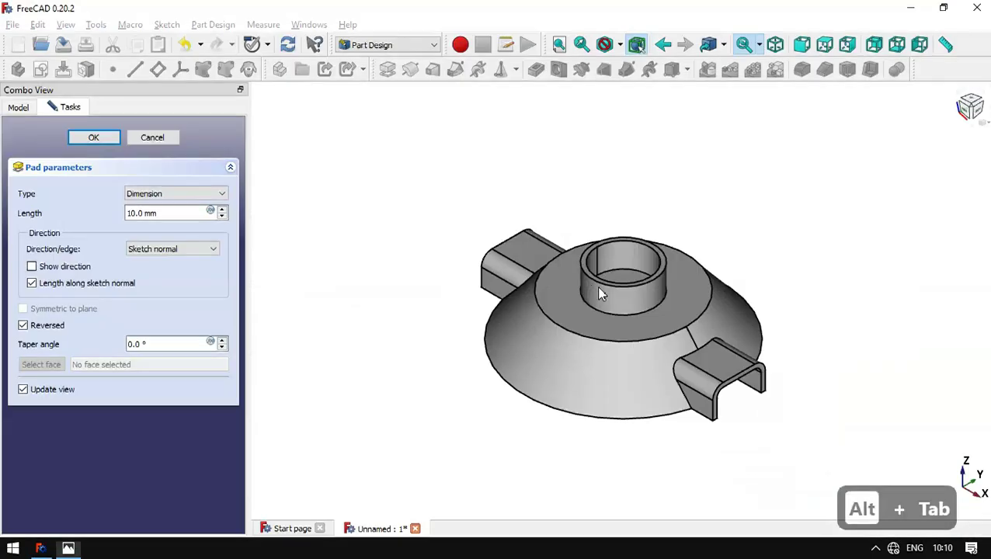
Step: Make the pad end up to the inner flat face of a side channel and complete it
left_click(143, 194)
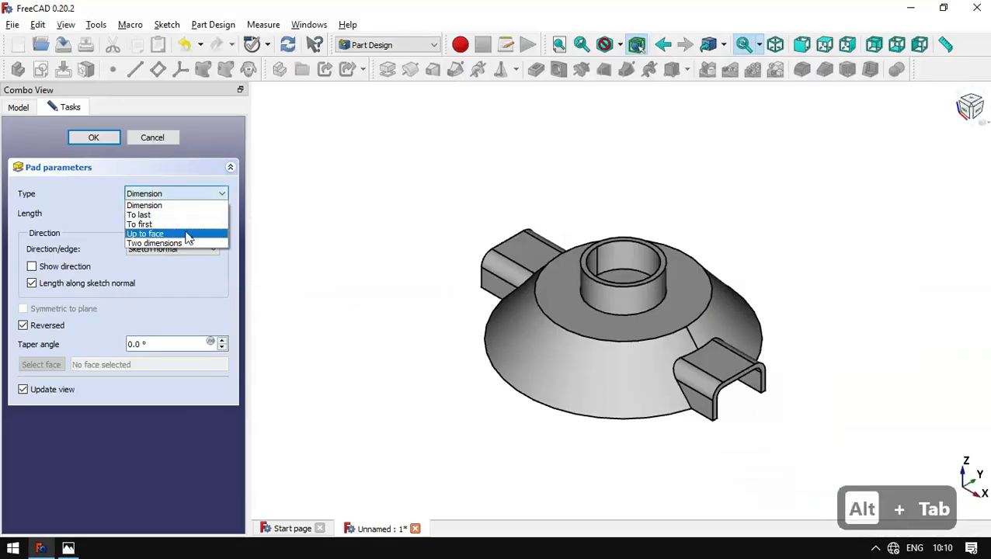
left_click(182, 237)
middle_click_drag(493, 407, 724, 215)
left_click(728, 206)
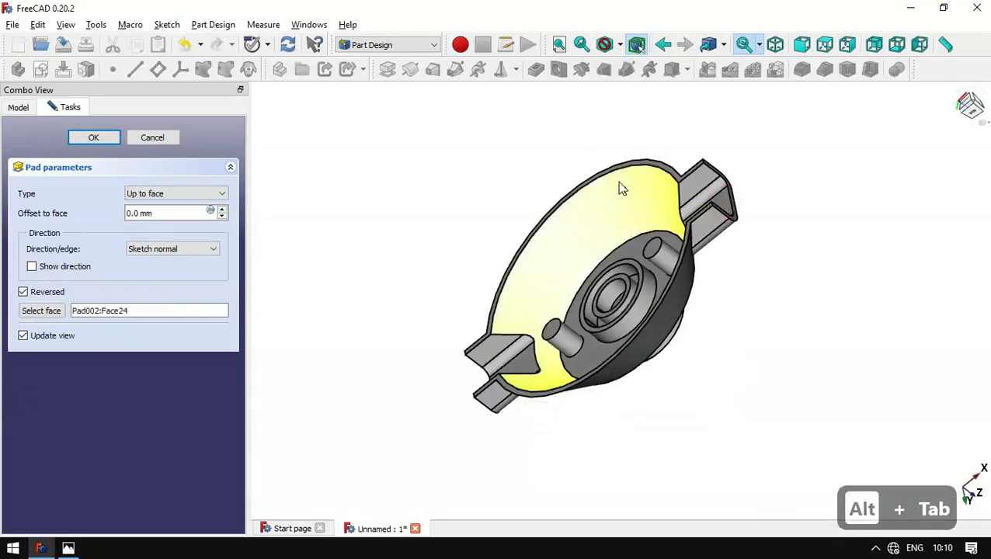
left_click(94, 137)
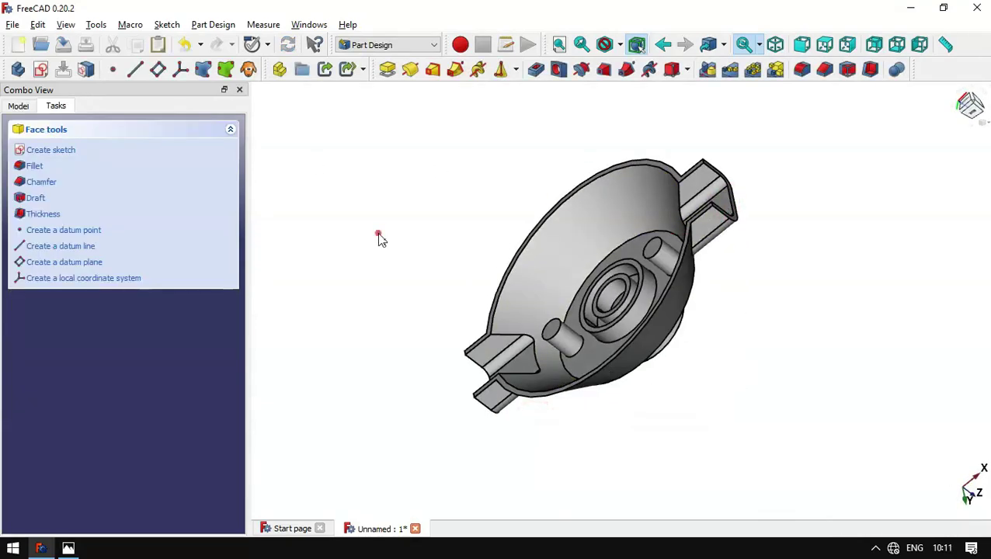
left_click(380, 240)
key("Home")
Step: Review the rib in the exercise drawing in Photos, then start a sketch on the XZ plane in FreeCAD with the section view enabled
key("alt+Tab")
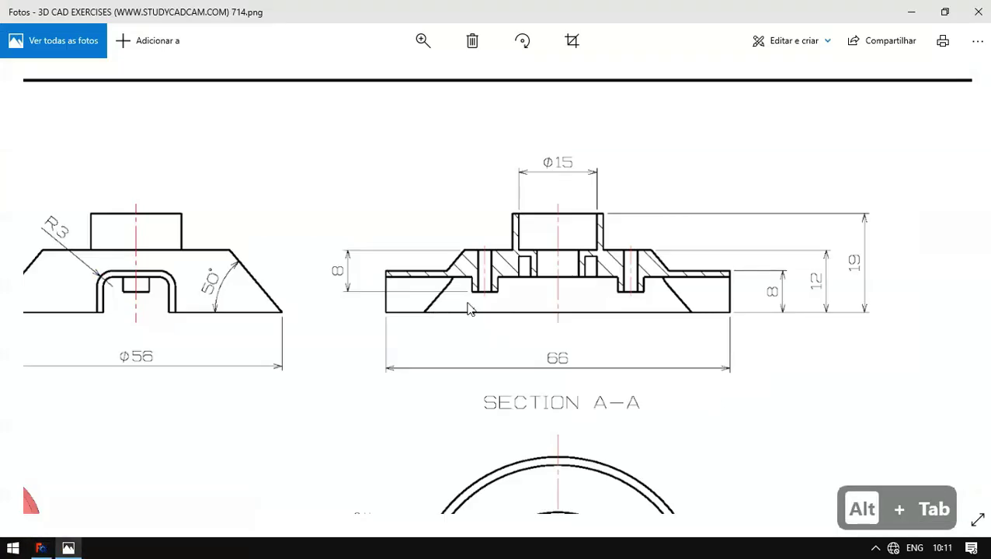
scroll(524, 303, "down", 3)
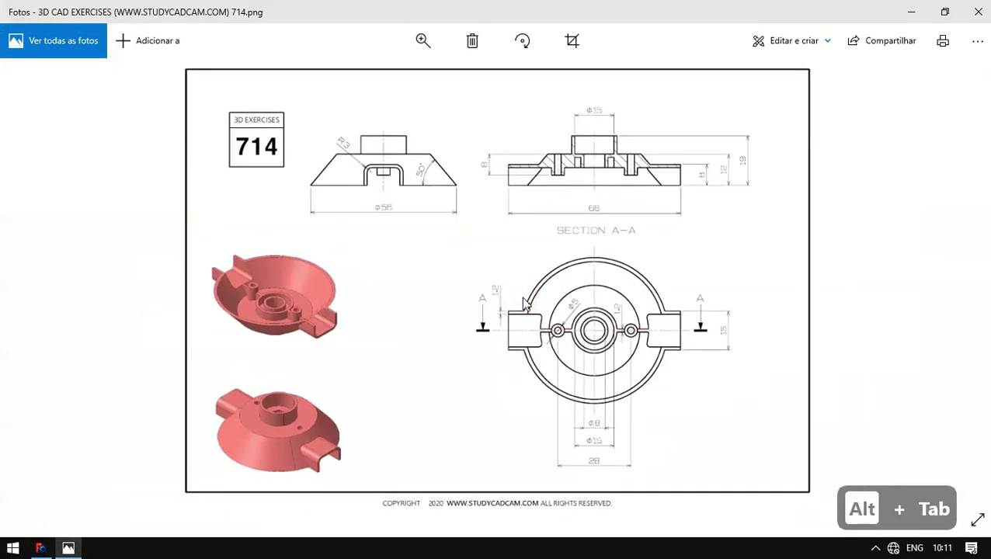
scroll(557, 333, "up", 3)
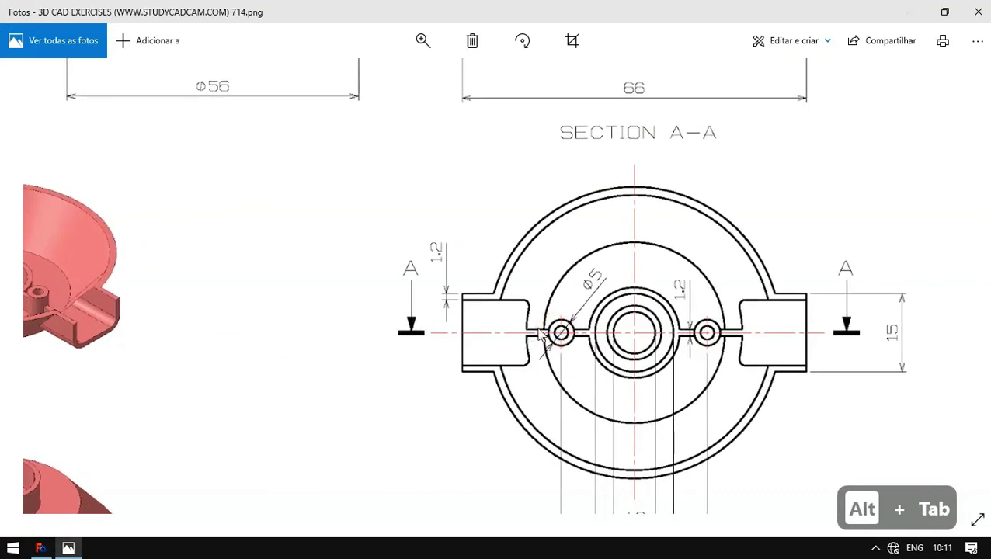
key("alt+Tab")
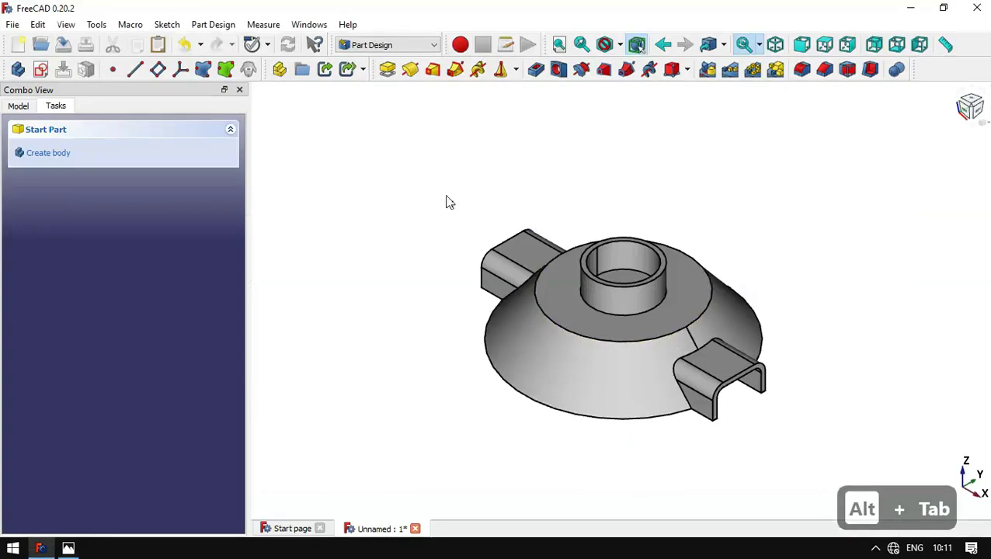
left_click(40, 69)
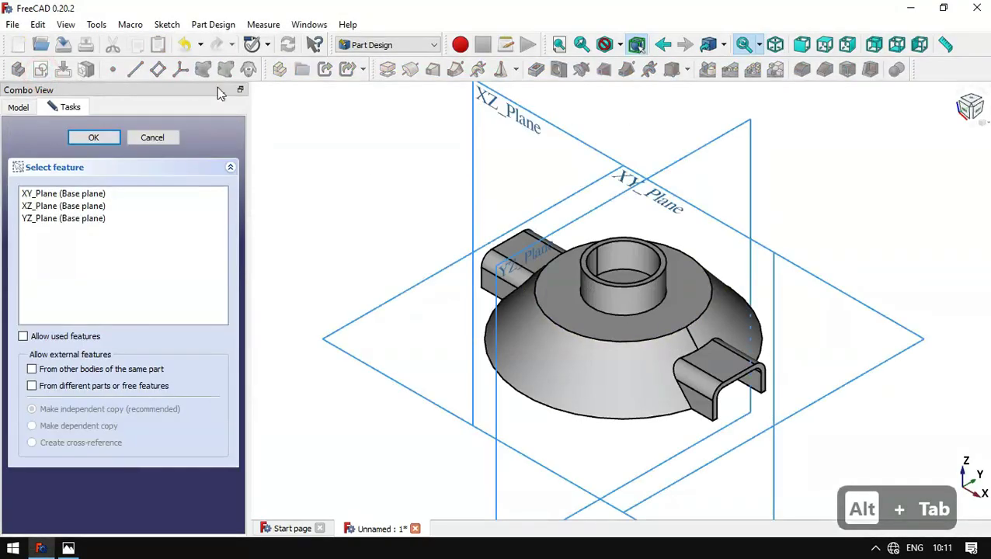
left_click(509, 111)
left_click(551, 45)
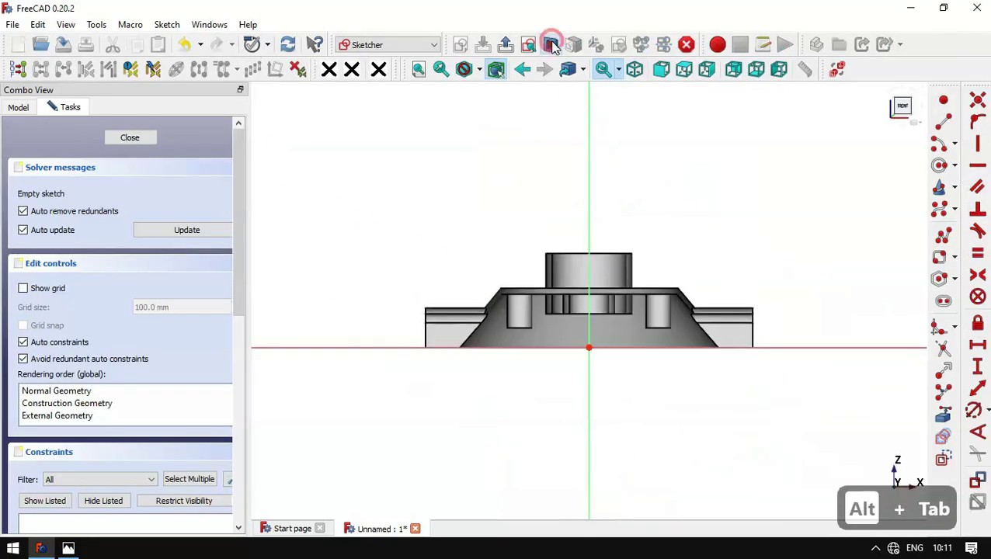
Step: Project the side channel's inner edge, the hub's bottom edge and the cone's top edge into the sketch as external geometry
scroll(533, 371, "up", 3)
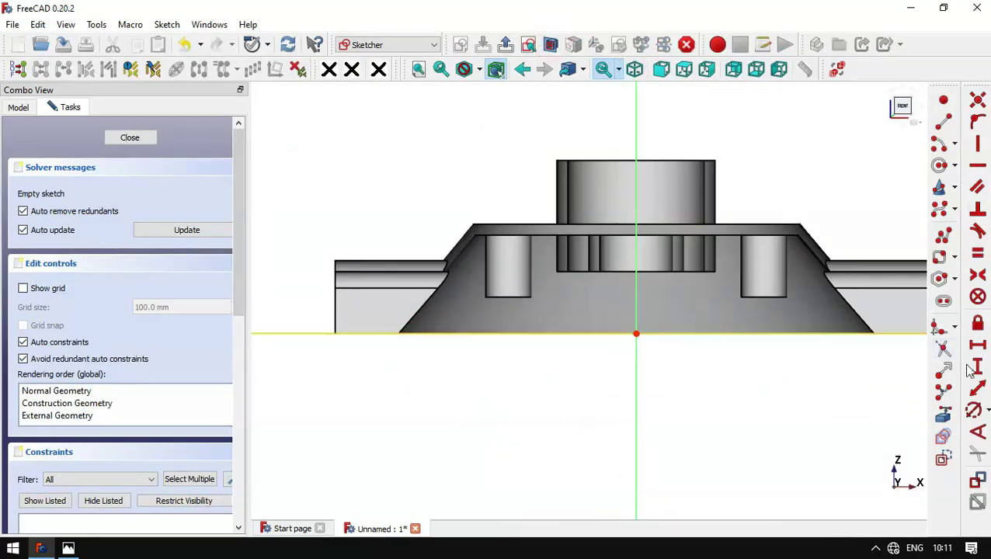
left_click(942, 415)
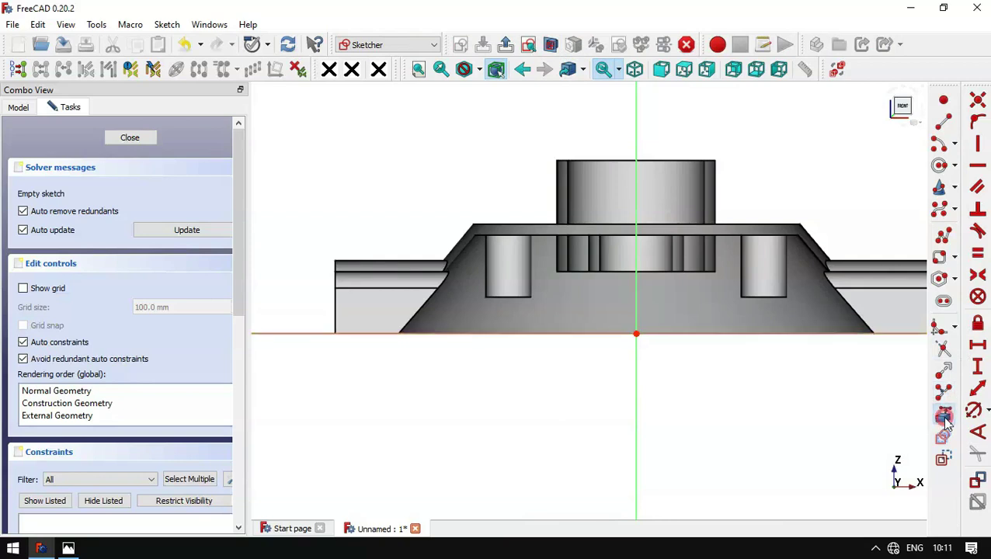
left_click(423, 272)
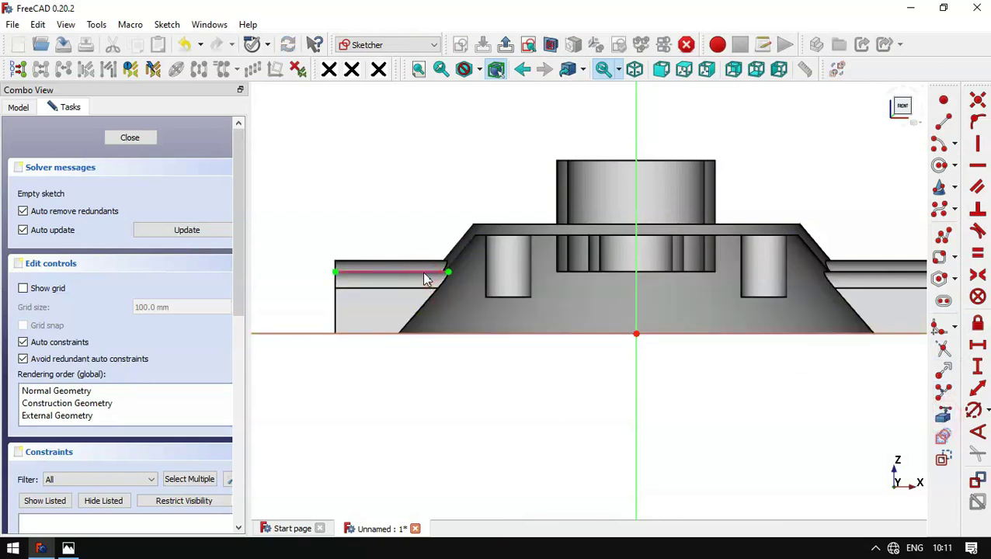
left_click(564, 272)
left_click(506, 224)
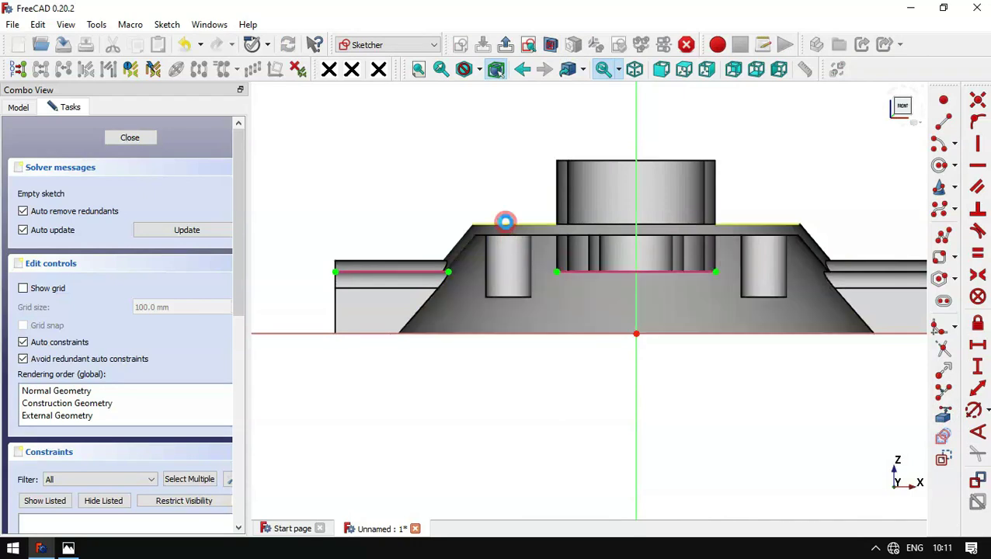
scroll(496, 158, "up", 2)
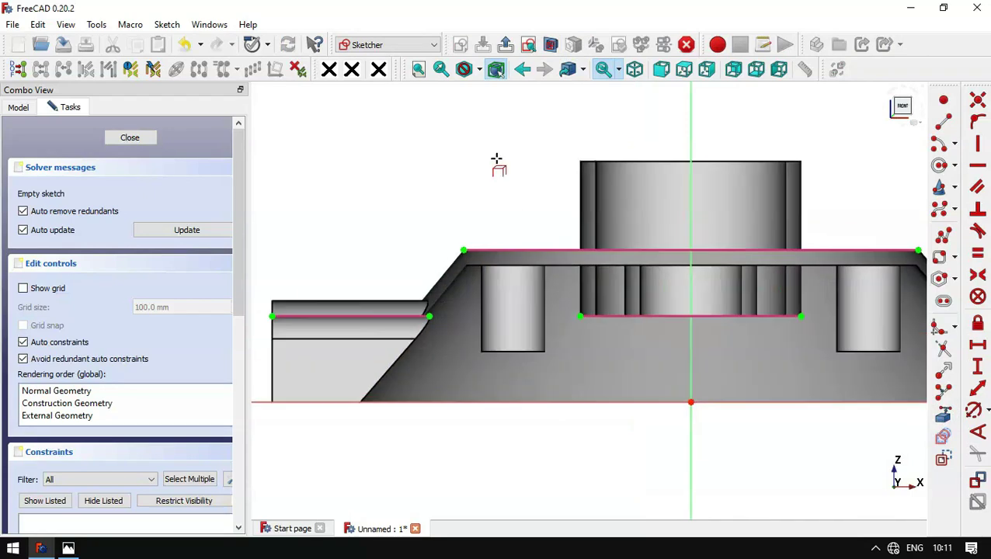
Step: Draw a closed four-sided rib profile between the projected edges with a polyline, from the cone's sloped wall to a vertical side in the hub wall
left_click(945, 238)
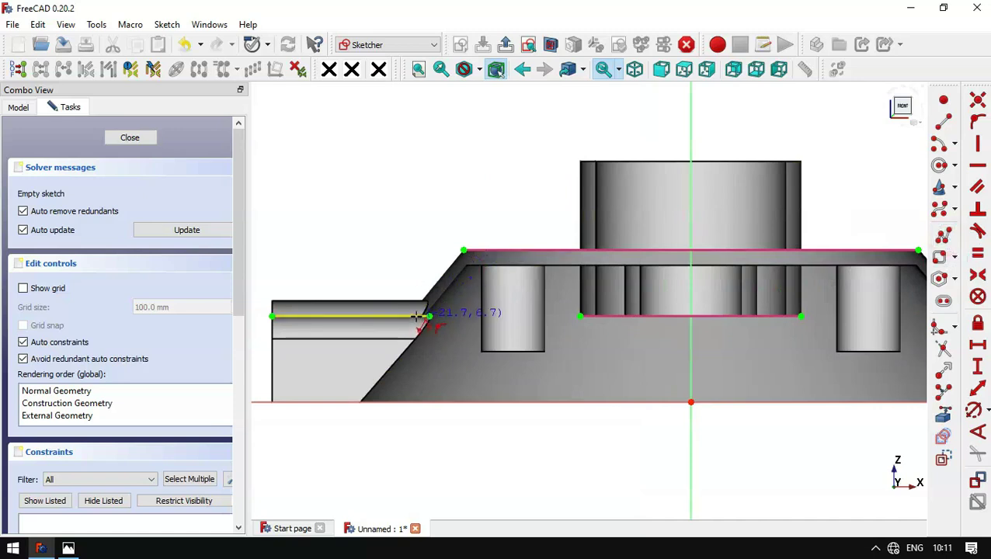
left_click(419, 318)
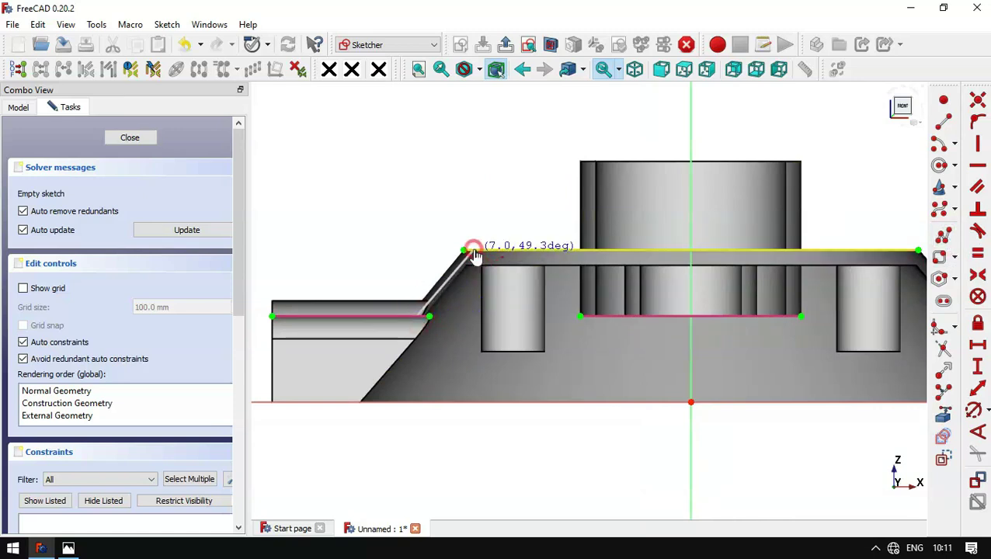
left_click(465, 250)
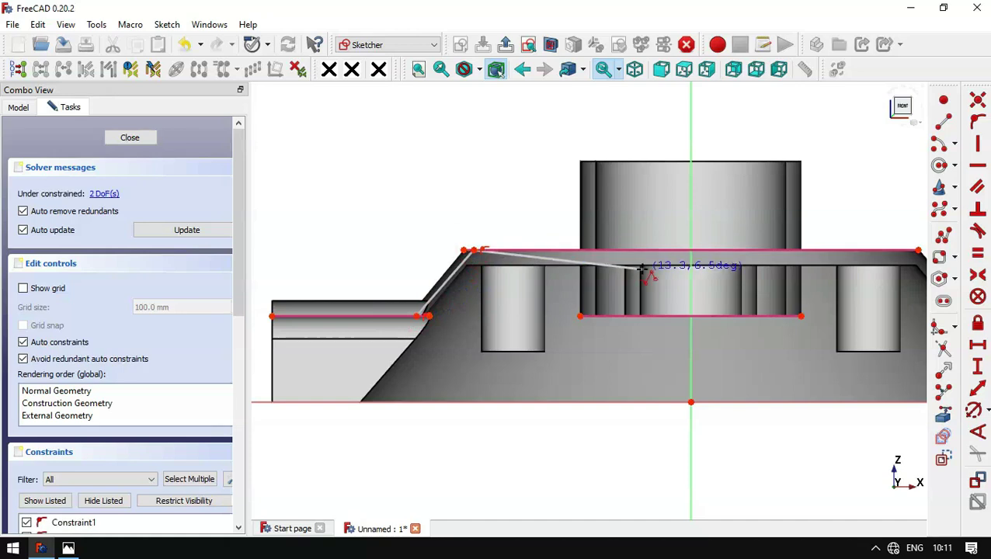
left_click(591, 252)
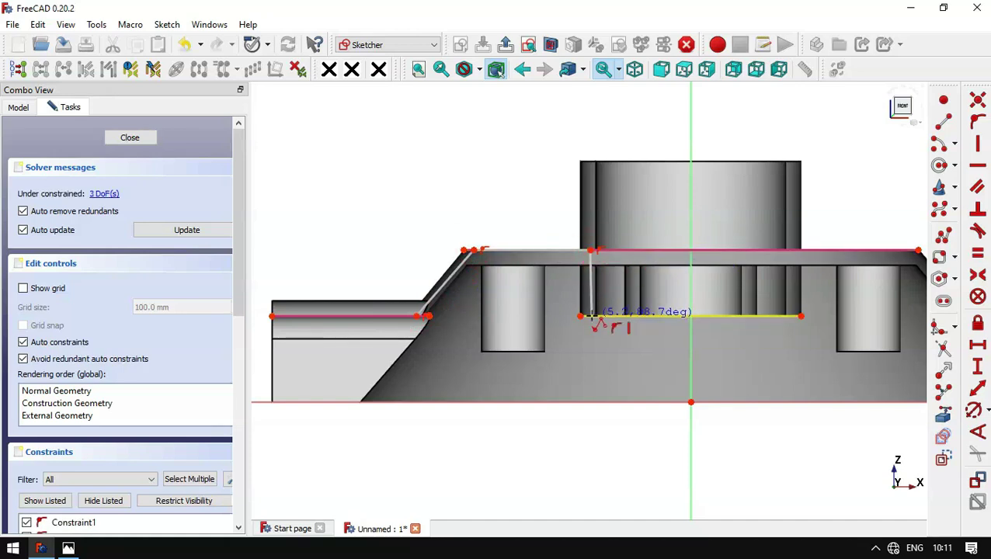
left_click(591, 317)
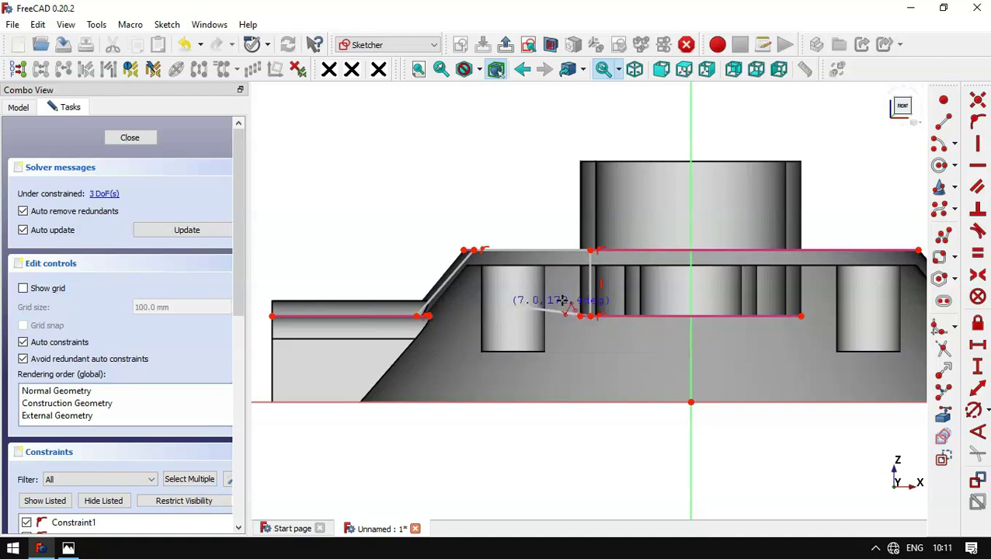
left_click(417, 316)
scroll(535, 284, "up", 1)
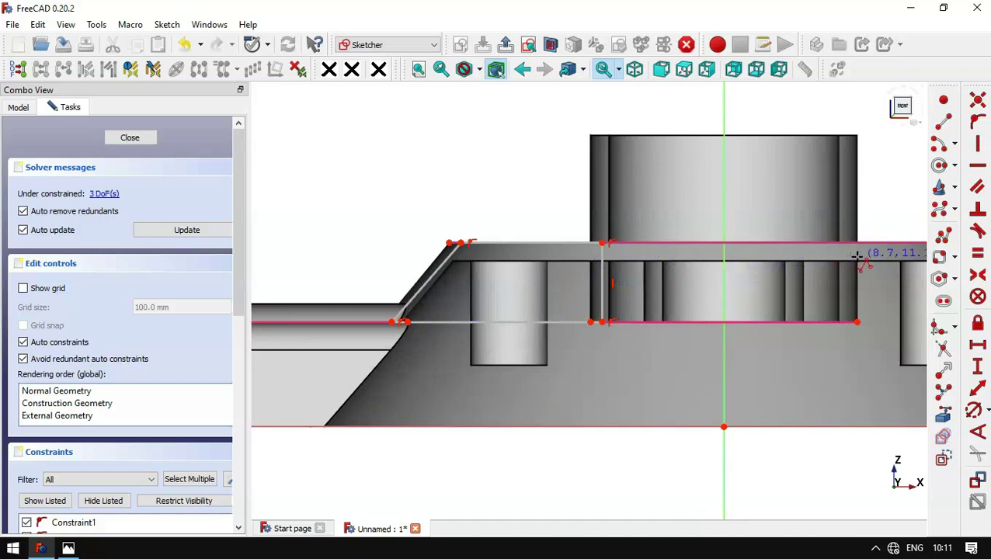
Step: Set the horizontal distance between the cone's top corner and the rib profile's upper outer corner to 0.5 mm
left_click(978, 367)
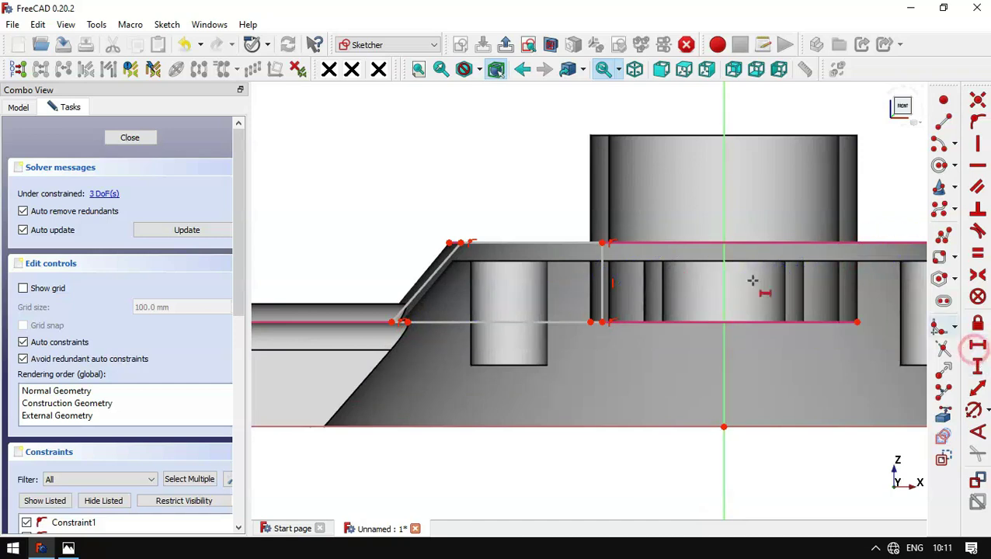
left_click(451, 243)
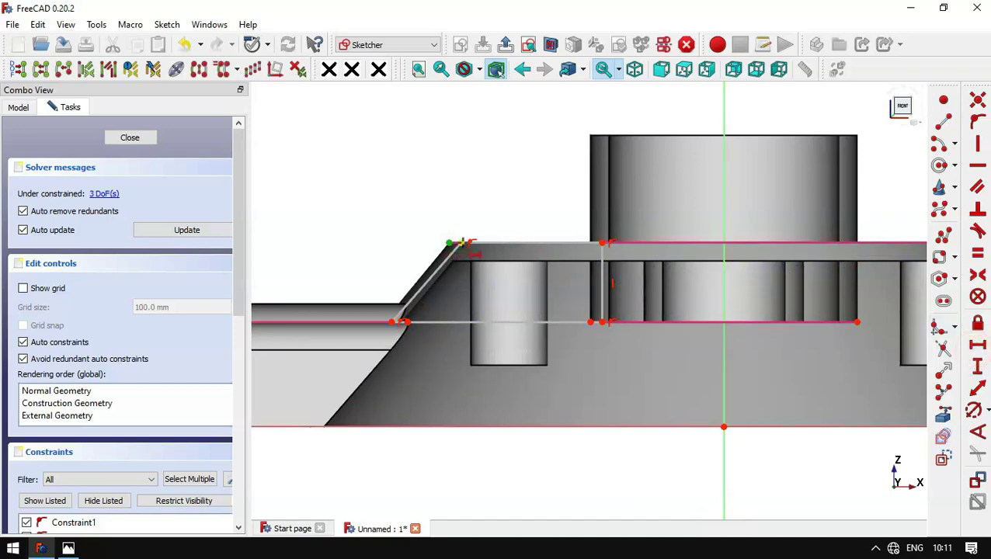
left_click(462, 242)
type("0.5")
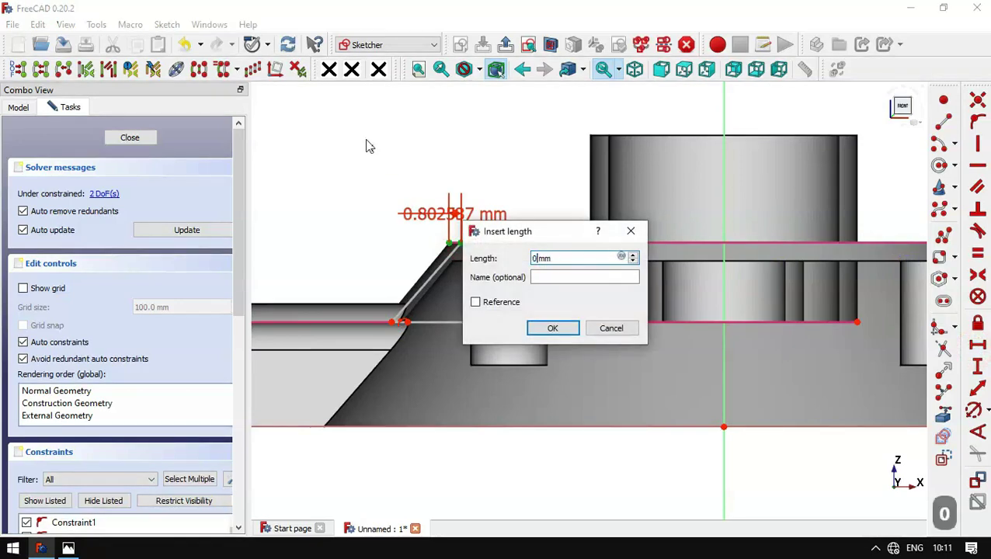
key("Return")
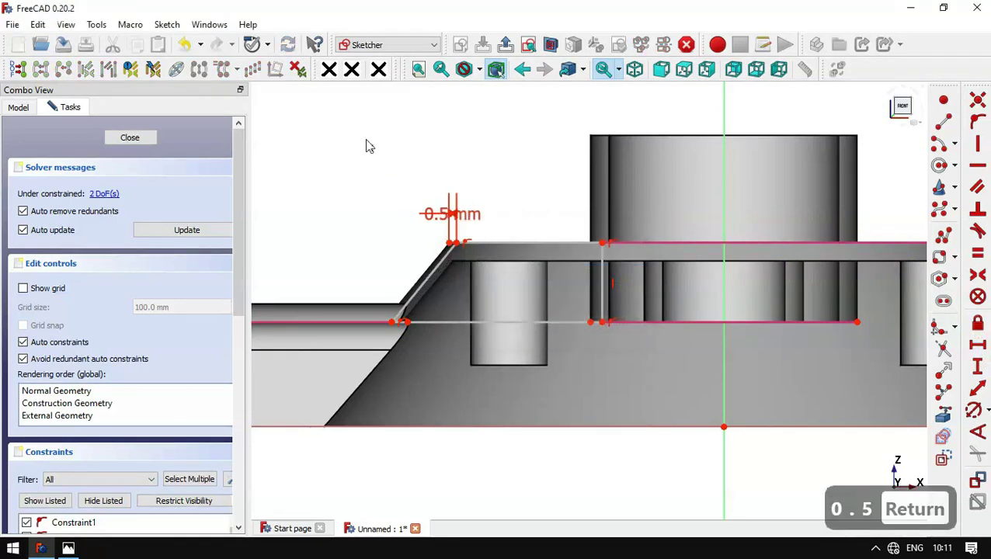
Step: Set the rib profile's horizontal offsets from the channel edge's end and the hub's bottom corner to 0.5 mm each, and close the sketch
left_click(391, 322)
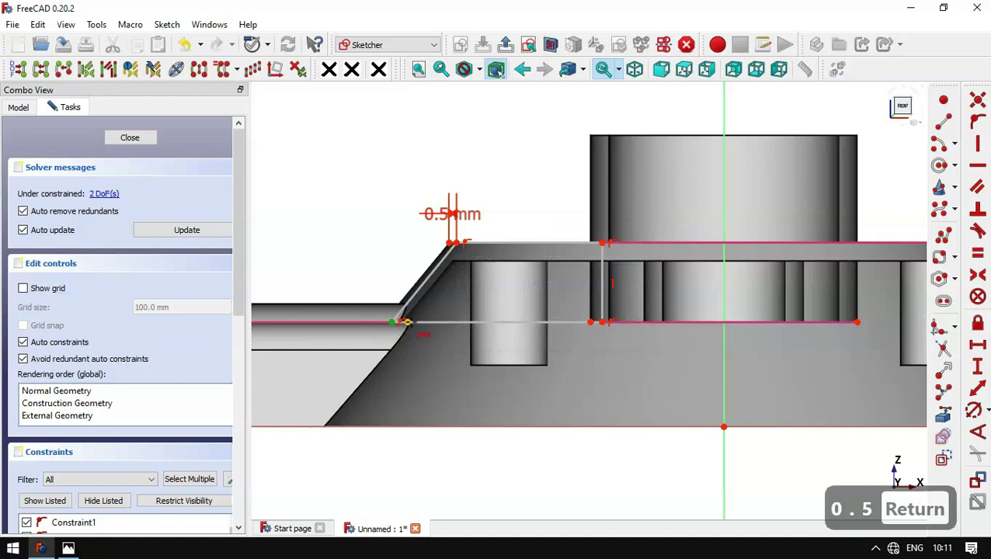
left_click(407, 321)
type("0.5")
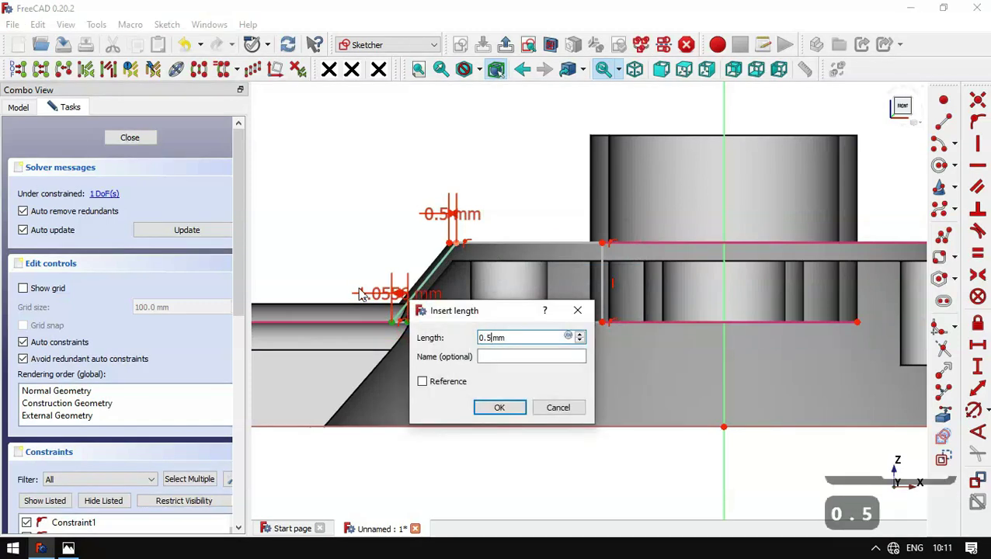
key("Return")
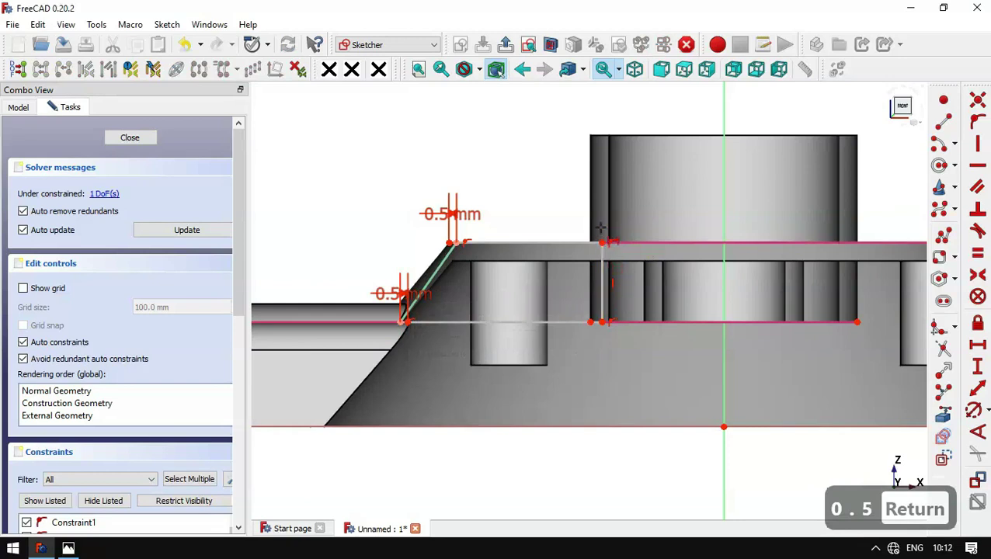
left_click(595, 321)
type("0.5")
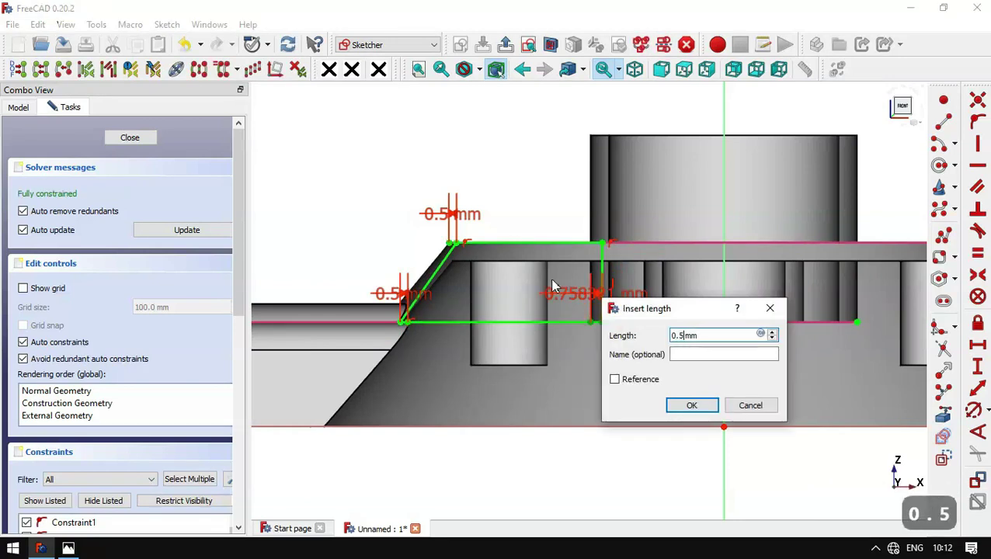
key("Return")
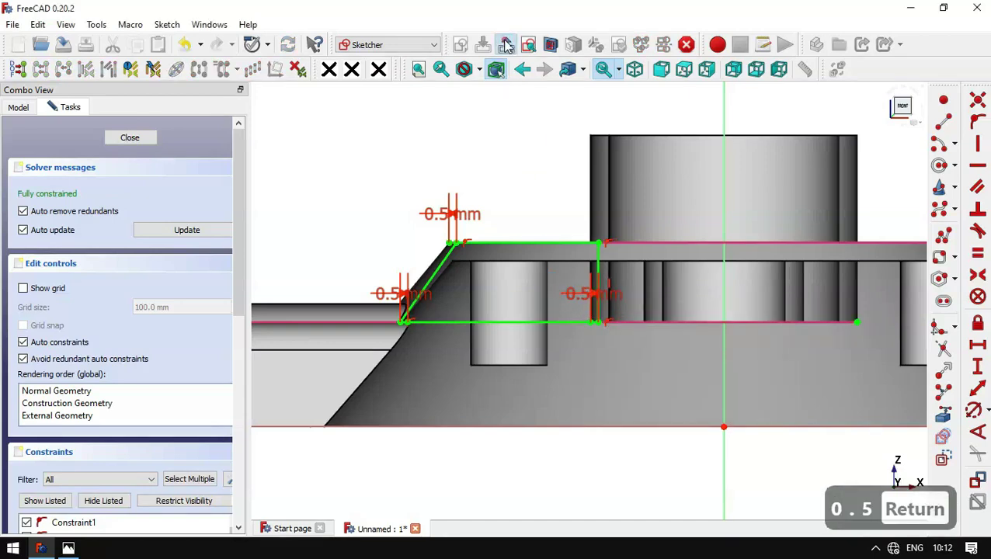
left_click(506, 45)
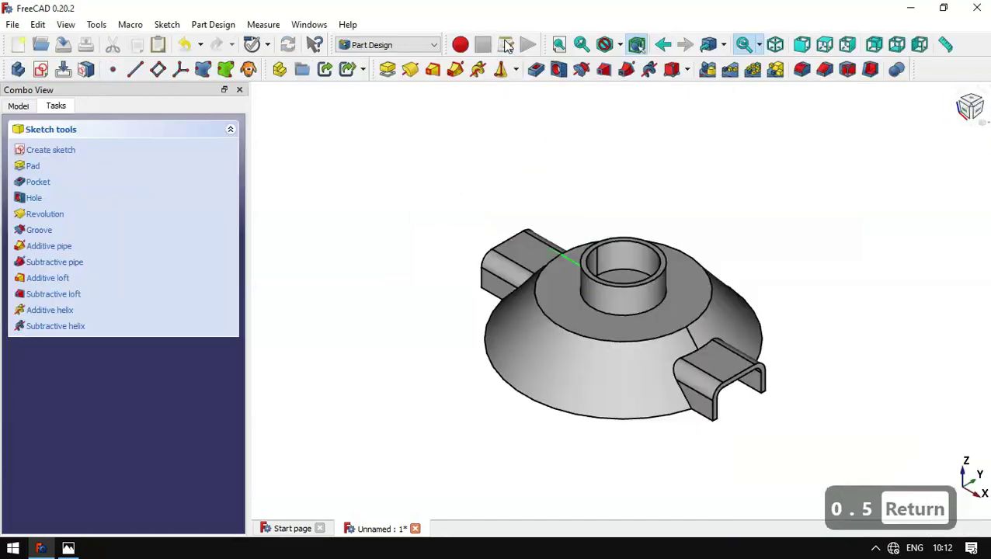
Step: Pad the rib sketch 1.2 mm symmetric to the plane, taking the rib thickness from the exercise drawing
left_click(387, 70)
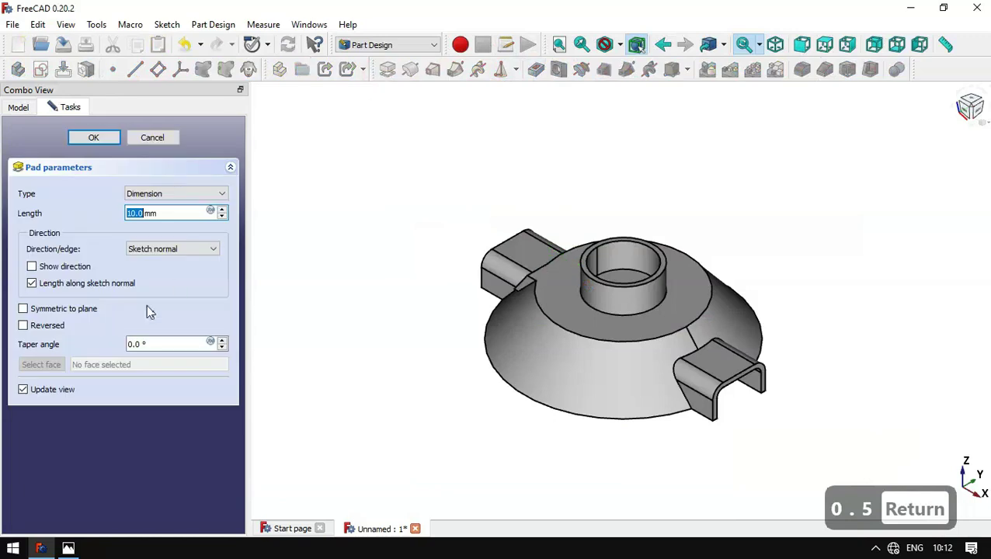
left_click(65, 309)
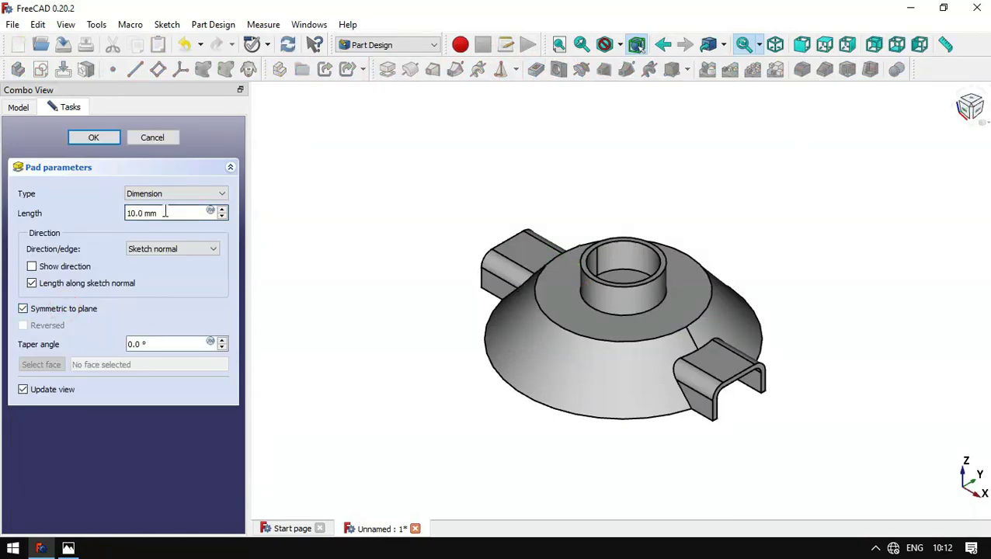
left_click_drag(148, 211, 118, 215)
key("alt+Tab")
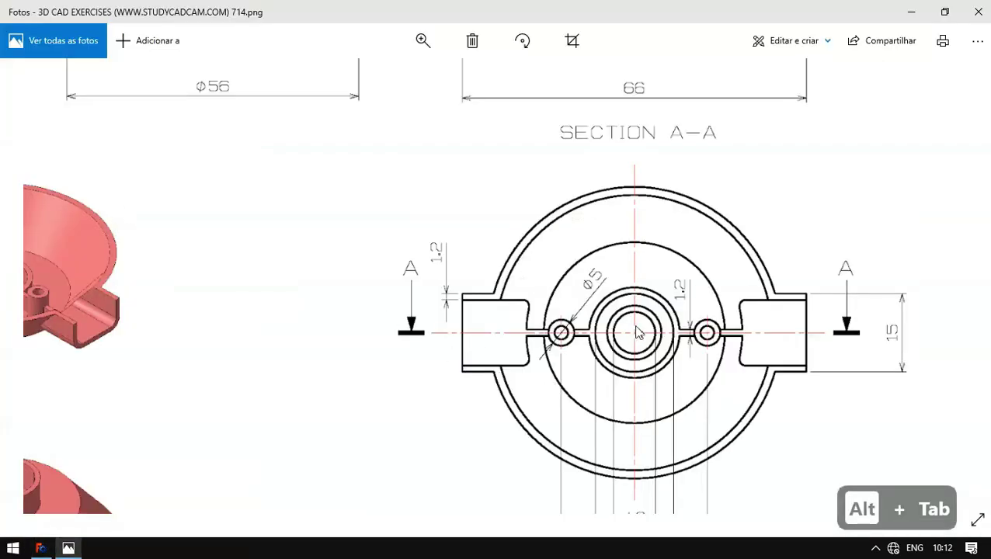
key("alt+Tab")
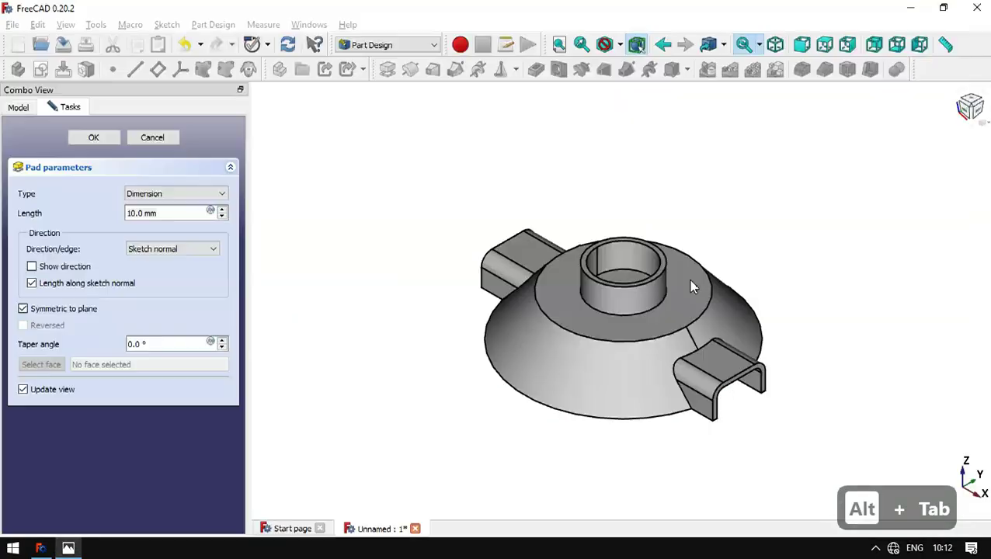
type("1.2")
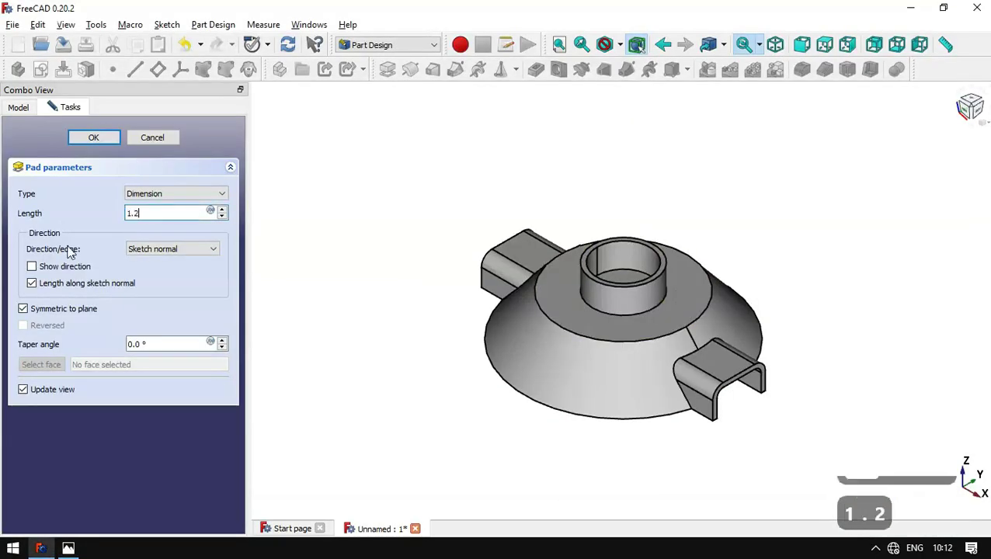
left_click(433, 330)
middle_click_drag(462, 216, 804, 269)
middle_click_drag(458, 280, 584, 299)
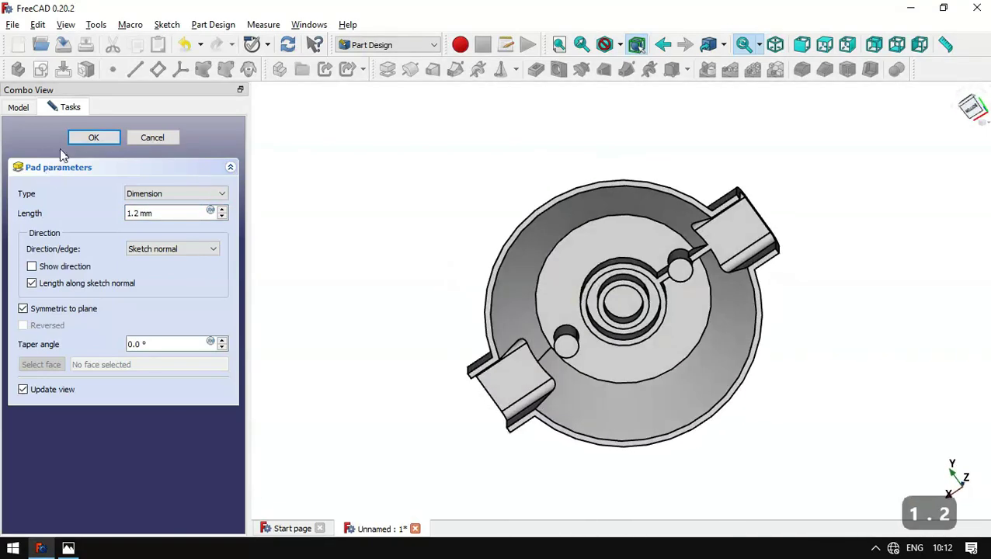
left_click(93, 138)
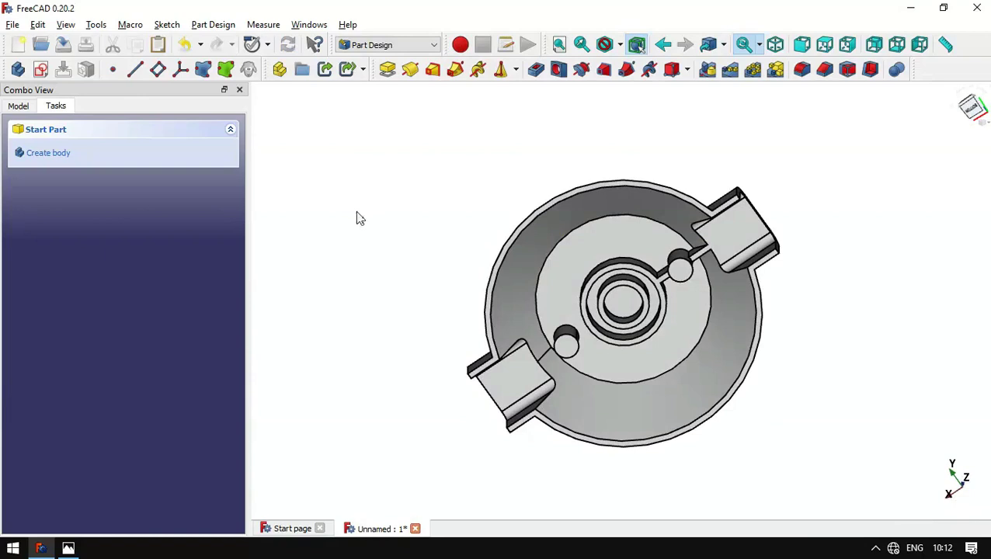
Step: Mirror the rib pad about its vertical sketch axis to the opposite side of the hub
left_click(16, 108)
left_click(100, 300)
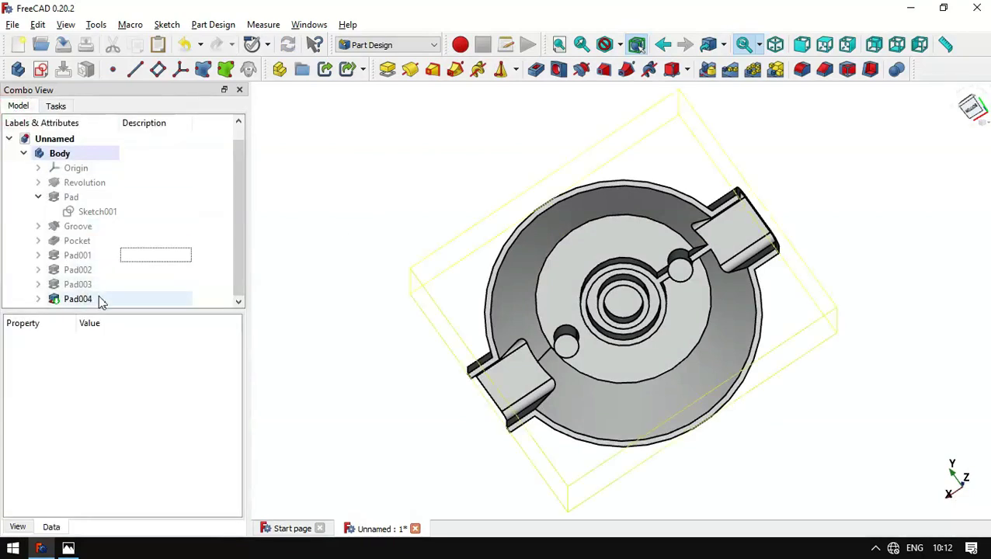
left_click(38, 197)
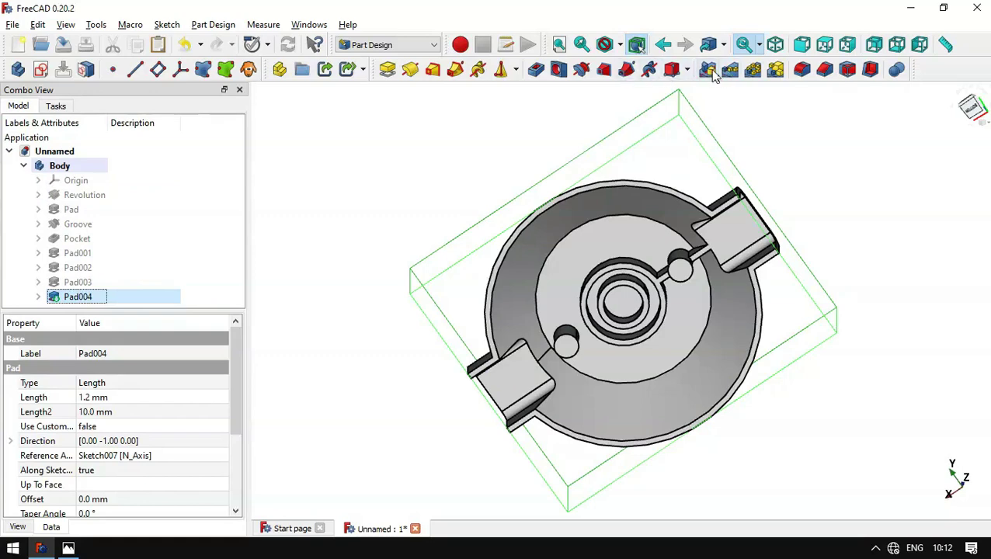
left_click(711, 71)
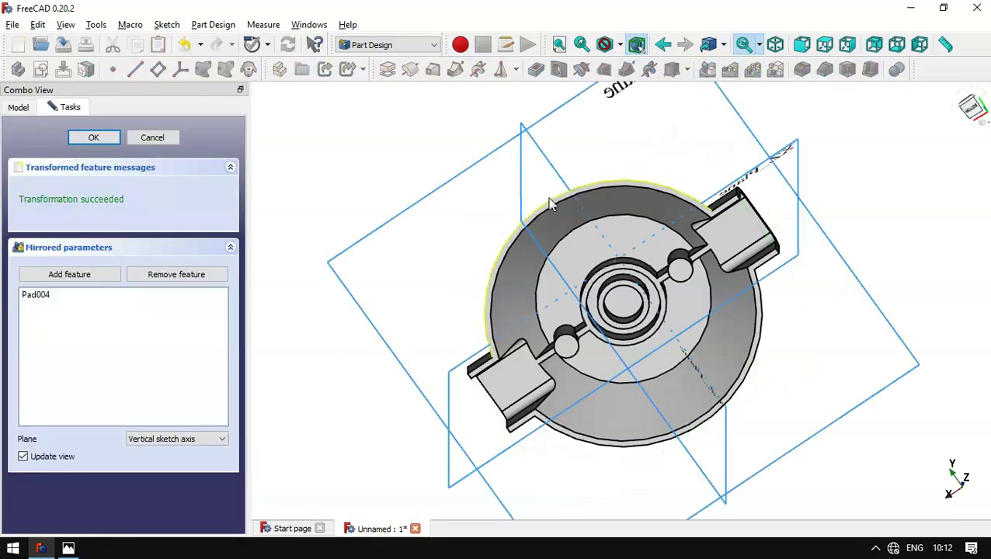
left_click(94, 138)
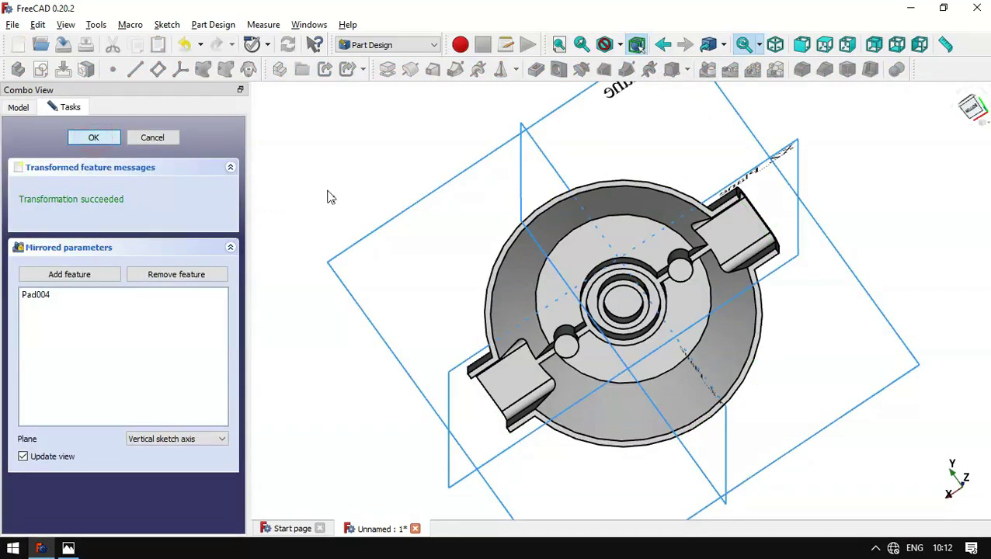
left_click_drag(413, 167, 482, 178)
key("Home")
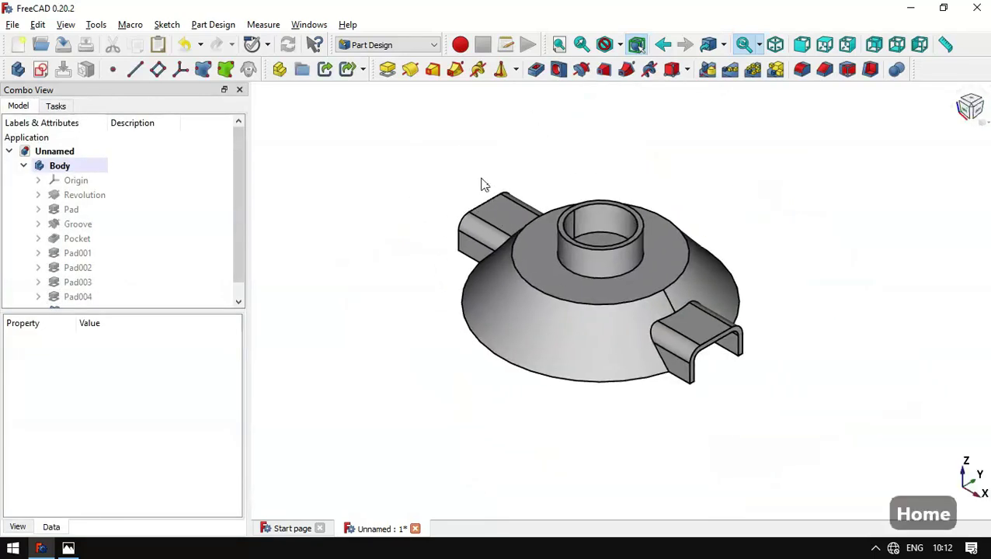
Step: Check the boss and hub holes in the exercise drawing's section A-A in Photos, and start a FreeCAD sketch on an inner boss's end face
key("alt+Tab")
double_click(623, 297)
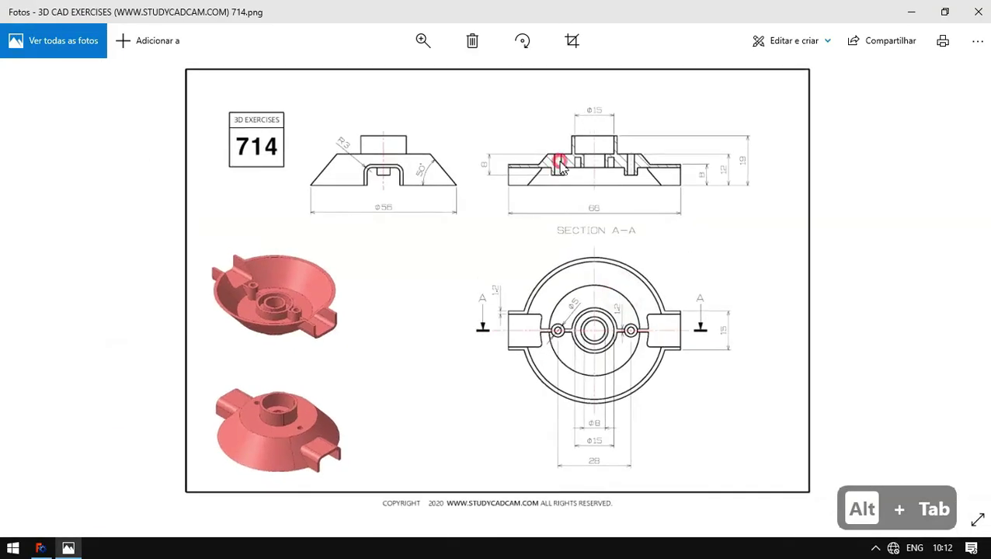
double_click(559, 163)
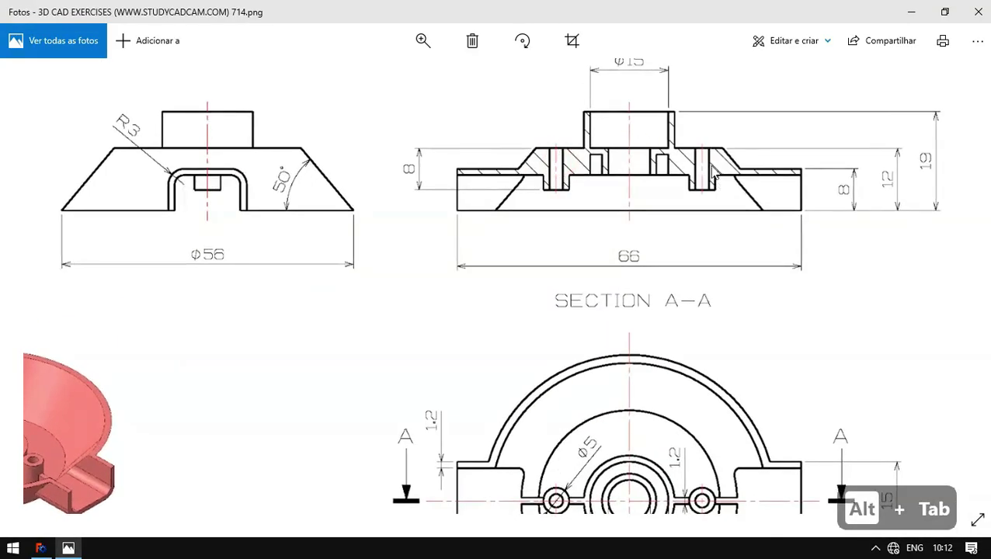
key("alt+Tab")
left_click_drag(541, 454, 537, 449)
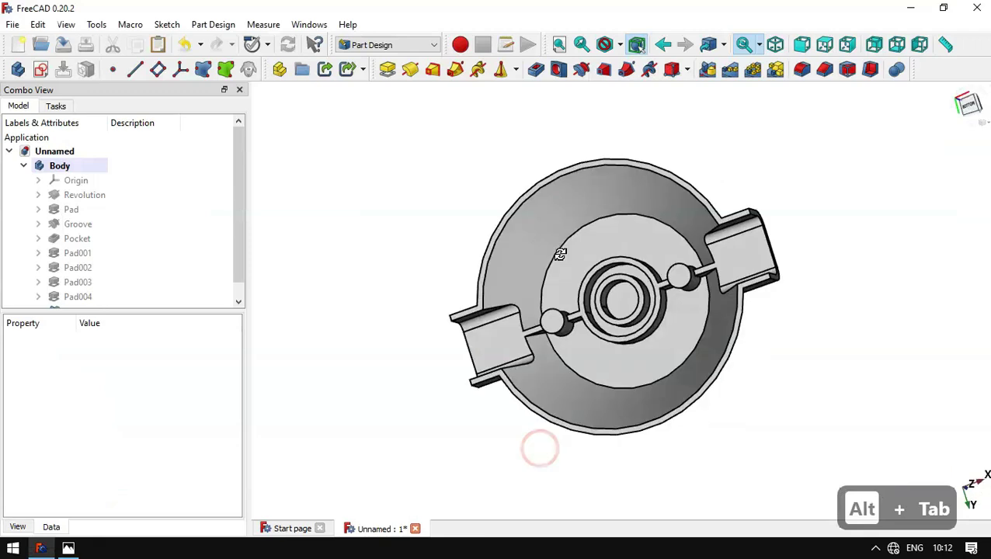
left_click(682, 280)
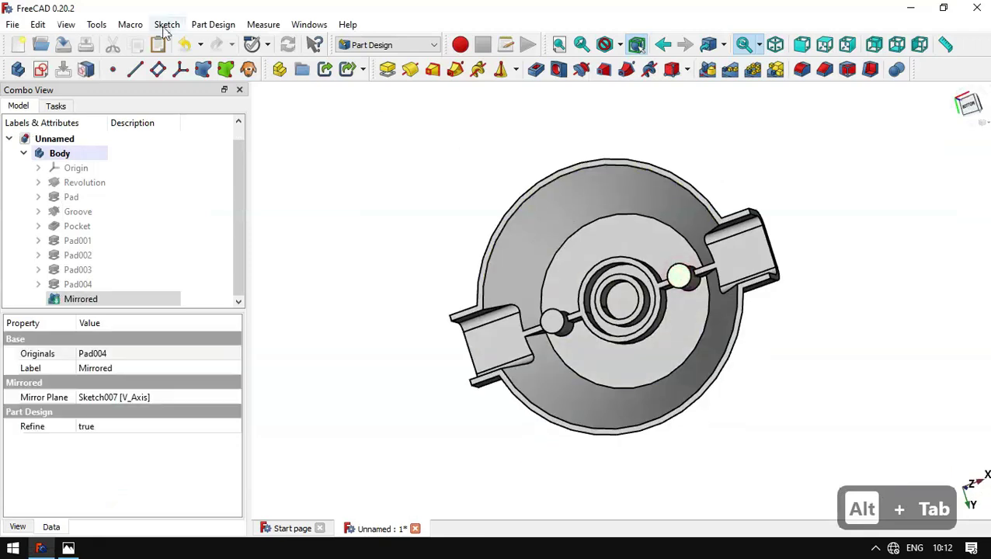
left_click(43, 69)
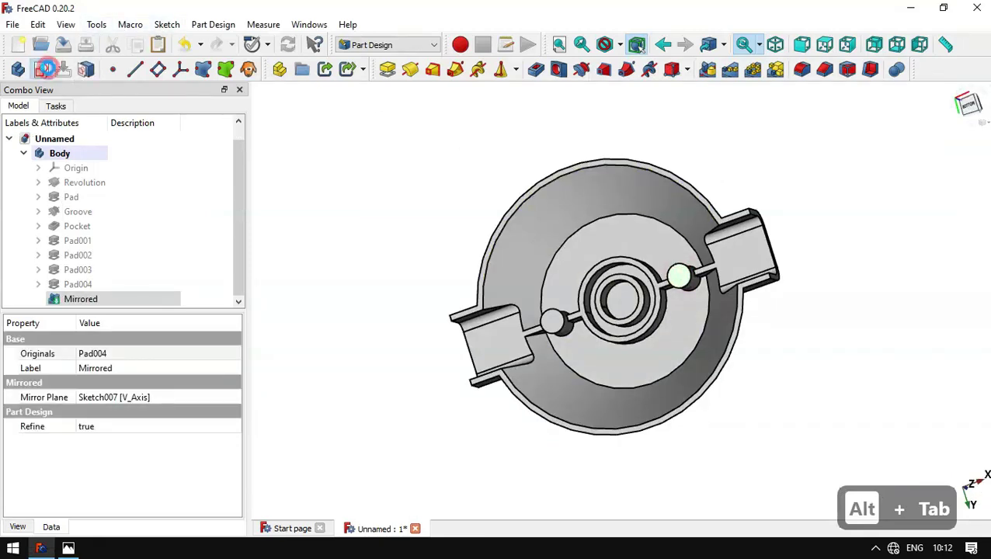
scroll(616, 333, "up", 3)
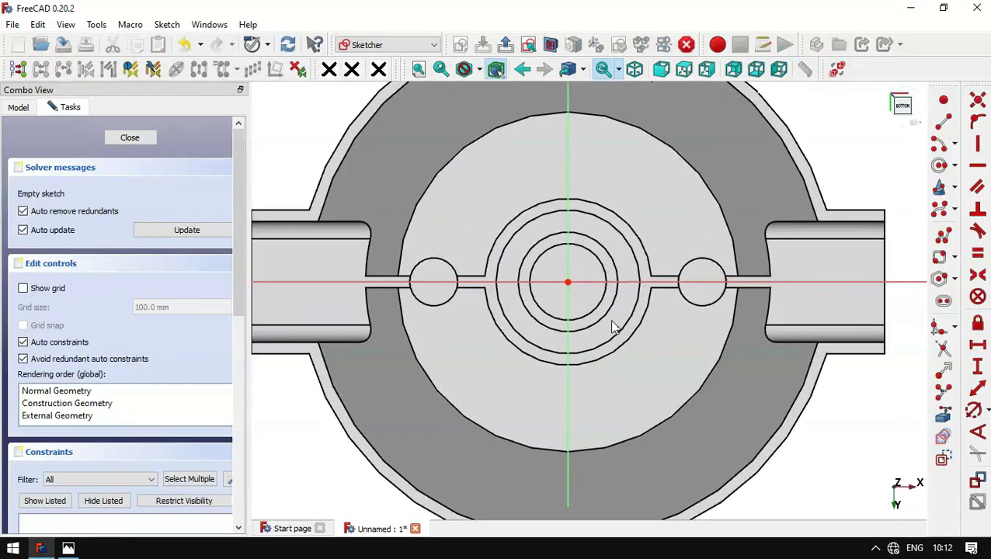
Step: Project the central ring's inner circle and both boss outlines into the sketch as external geometry
left_click(943, 417)
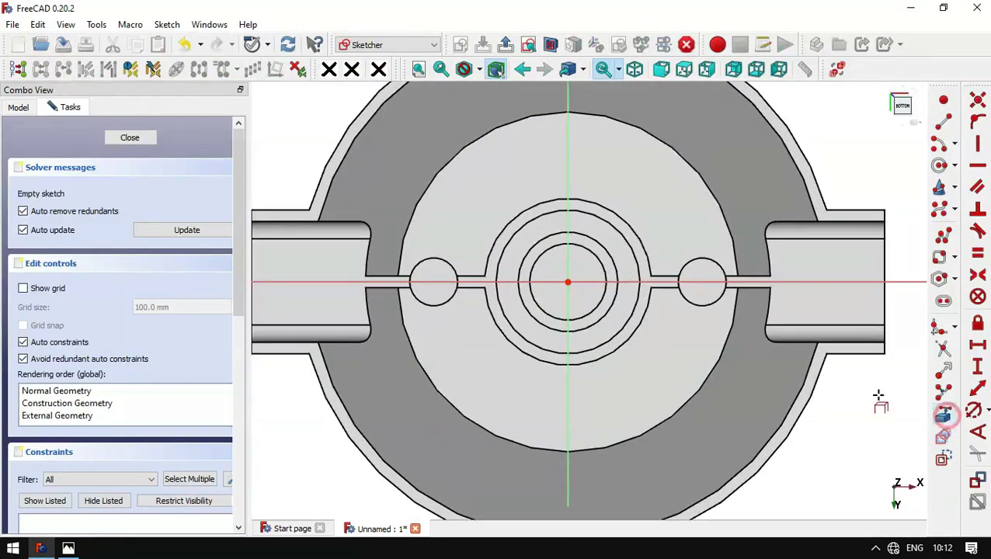
left_click(596, 308)
left_click(706, 305)
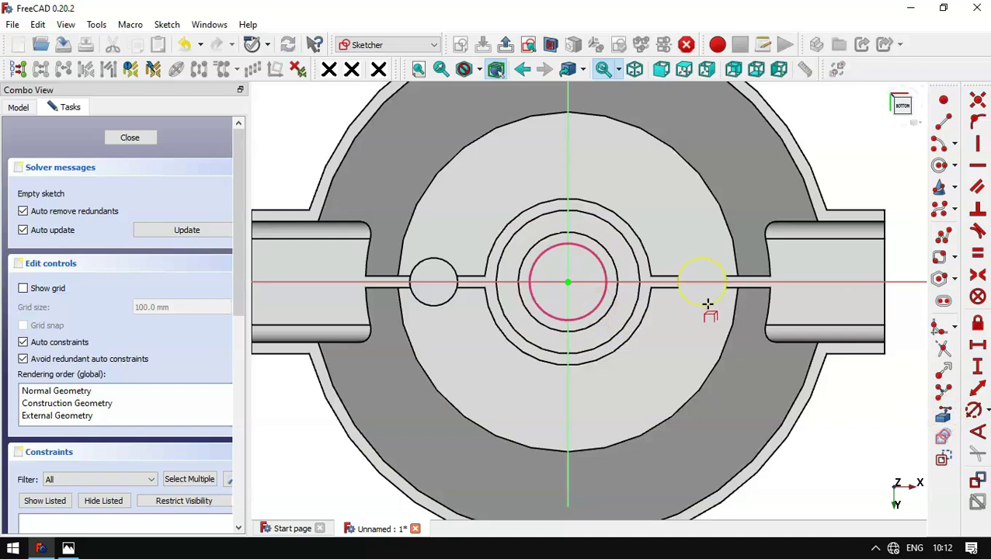
left_click(442, 262)
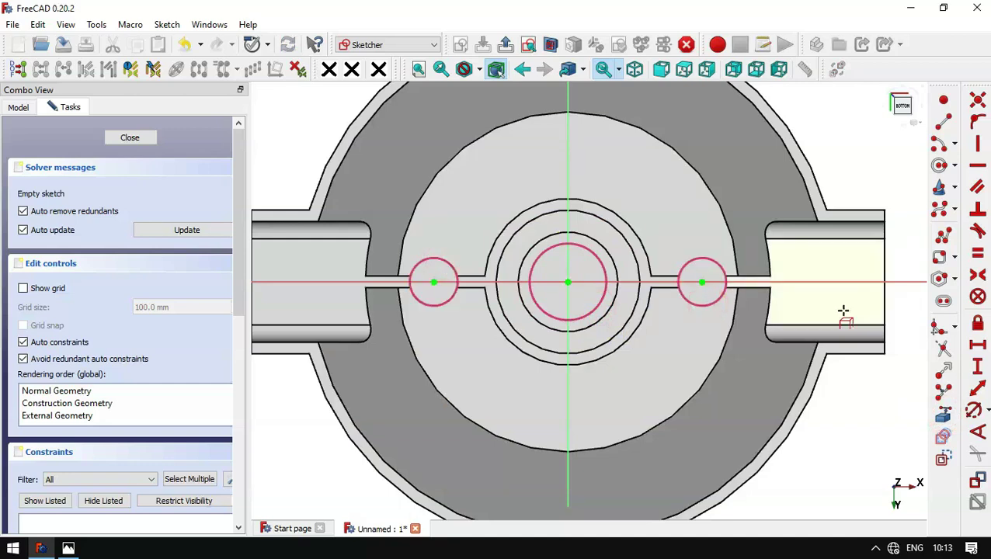
Step: Draw a concentric circle inside each of the three projected circles, with the second boss's circle about 1.8 mm in radius
left_click(940, 165)
left_click(701, 282)
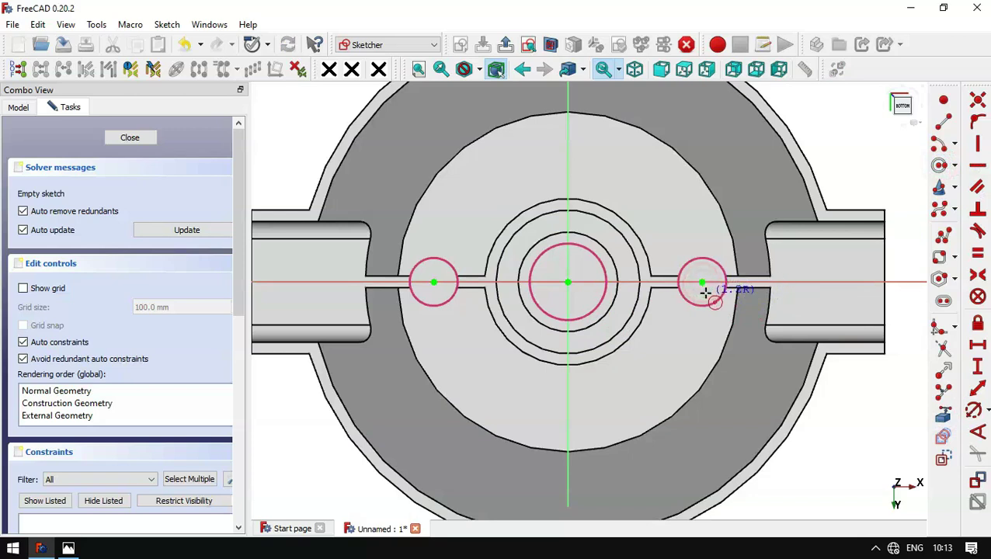
left_click(708, 294)
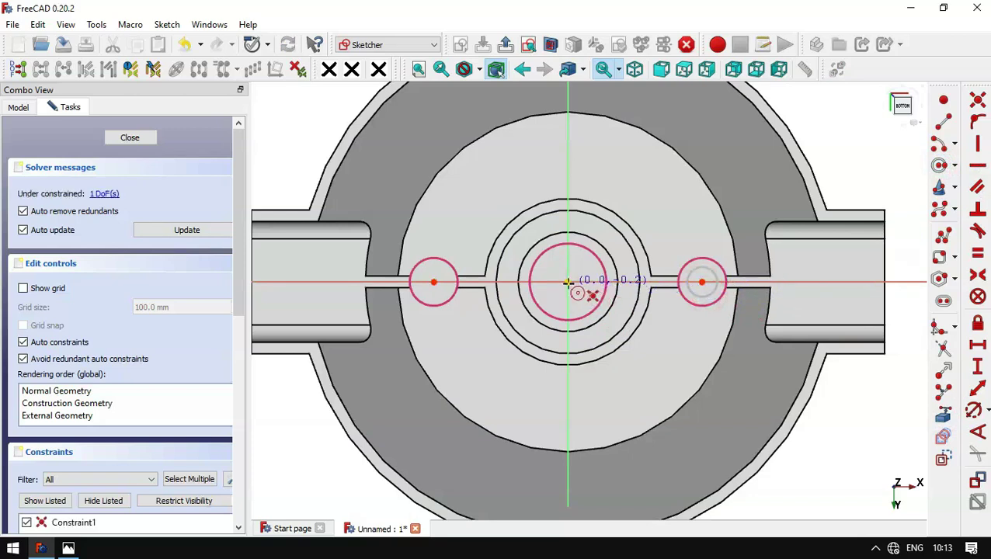
left_click(568, 282)
left_click(590, 295)
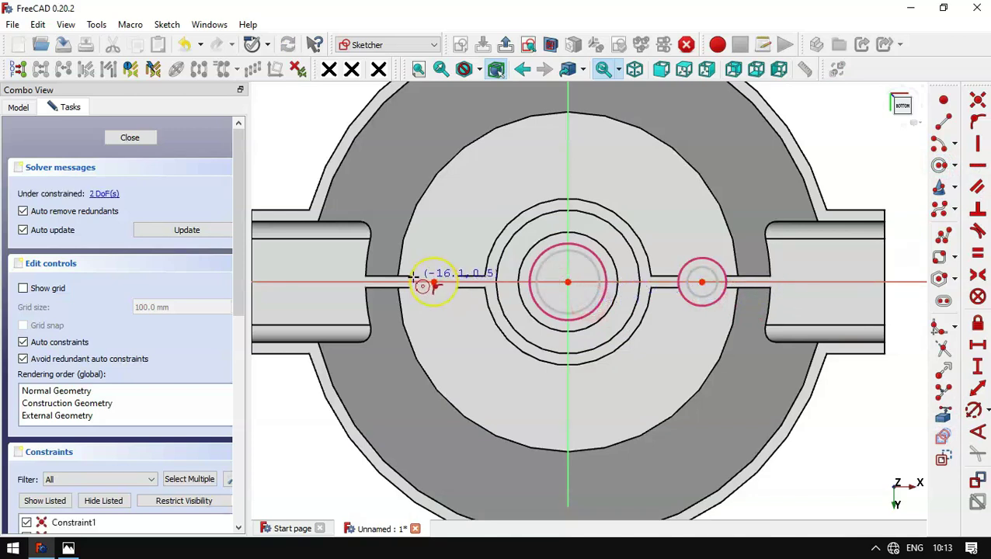
left_click(433, 282)
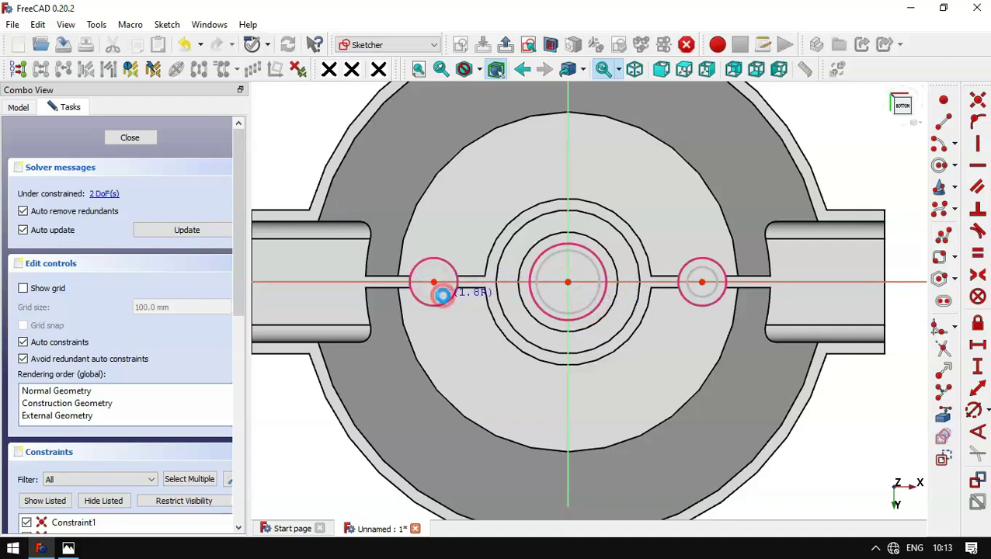
left_click(439, 290)
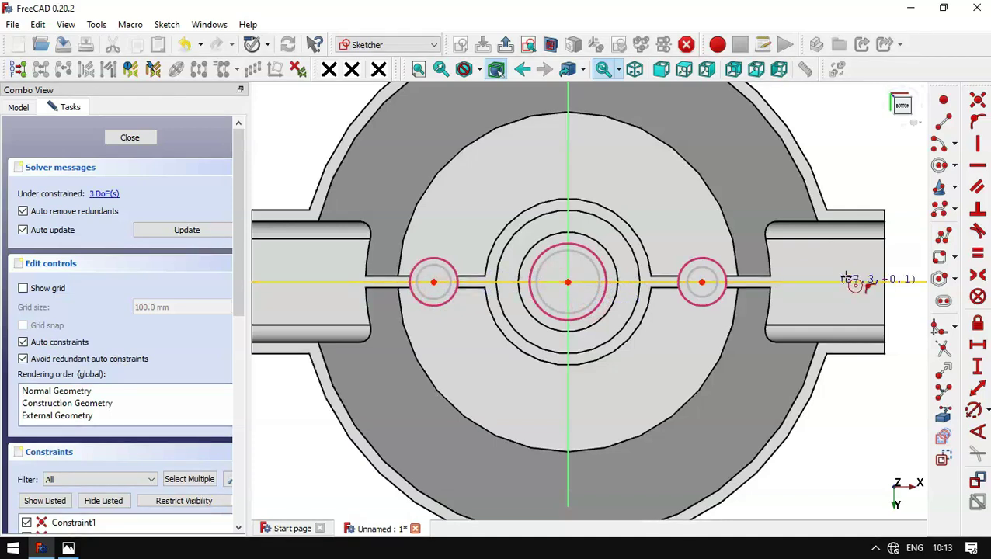
Step: Constrain the central circle equal to the ring's projected inner circle, and the two small boss circles equal to each other
left_click(978, 253)
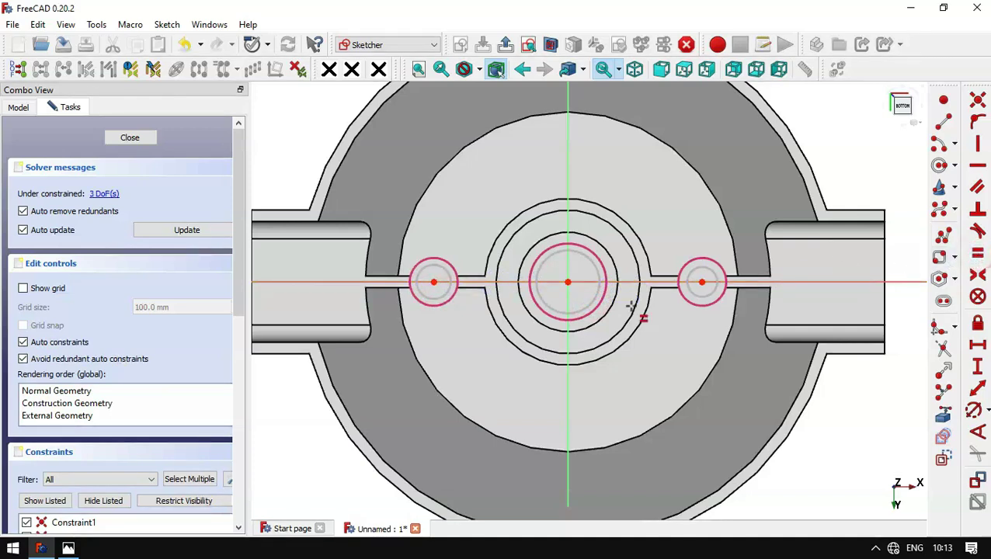
left_click(597, 270)
left_click(604, 267)
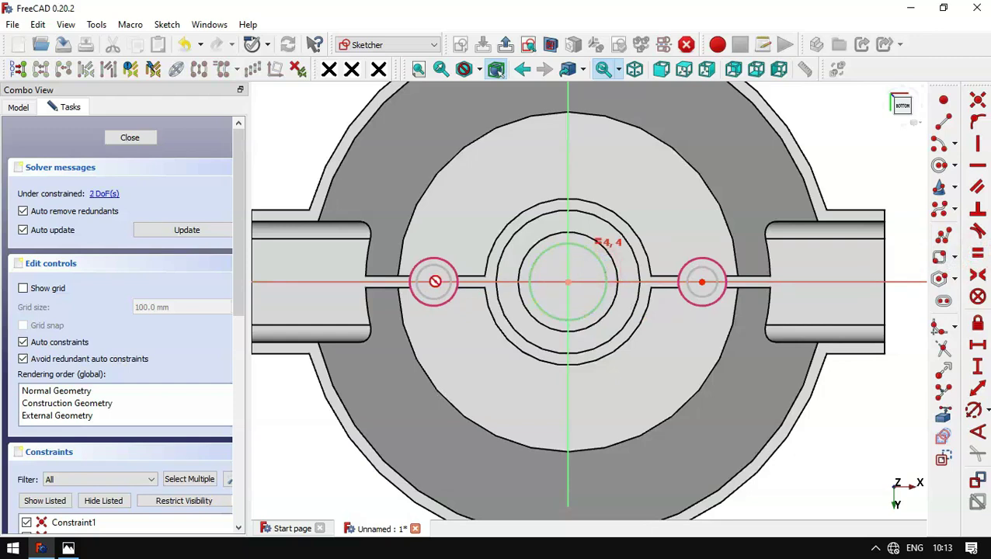
left_click(441, 270)
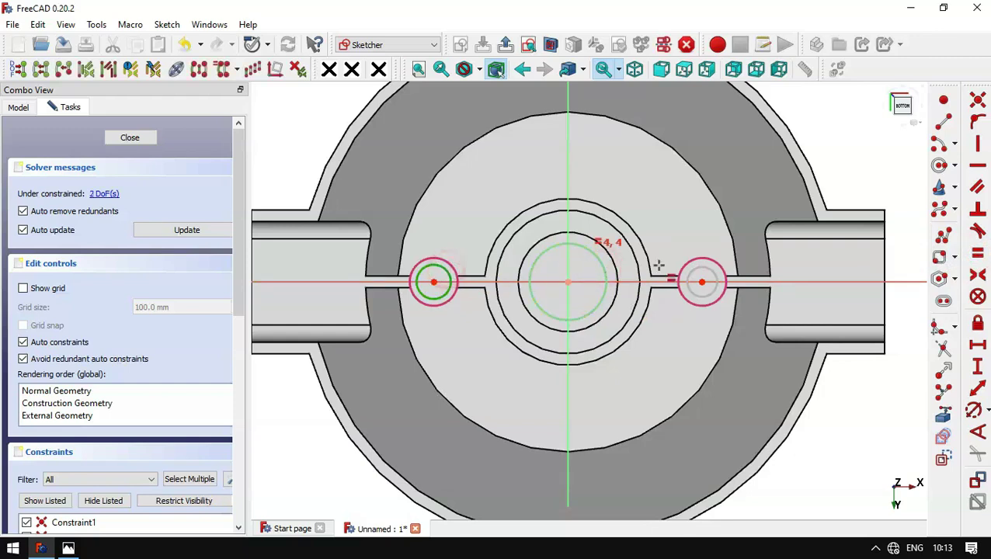
left_click(701, 269)
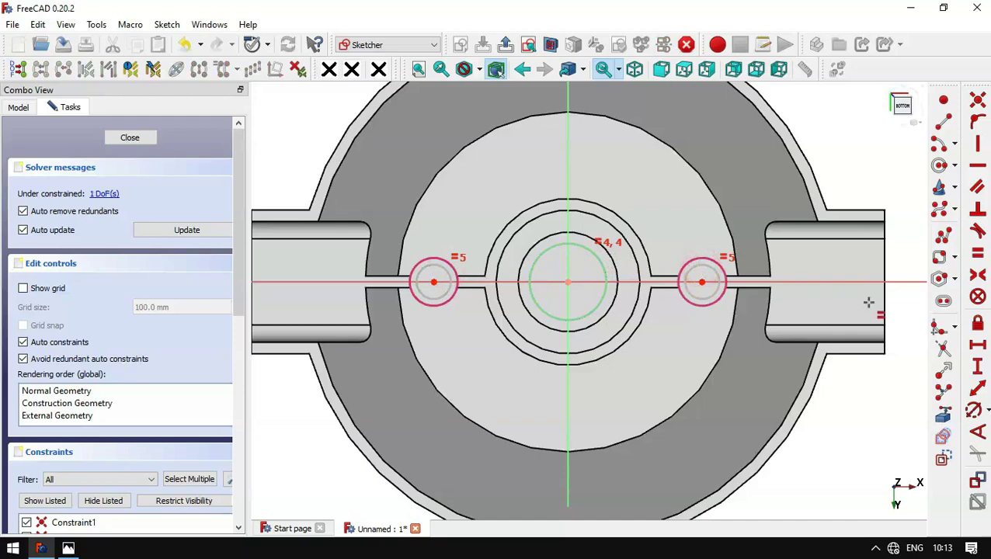
Step: Check the boss dimensions in the exercise drawing in Photos, and set the boss hole circle's diameter in FreeCAD to 5-2.4 mm
left_click(973, 410)
left_click(712, 268)
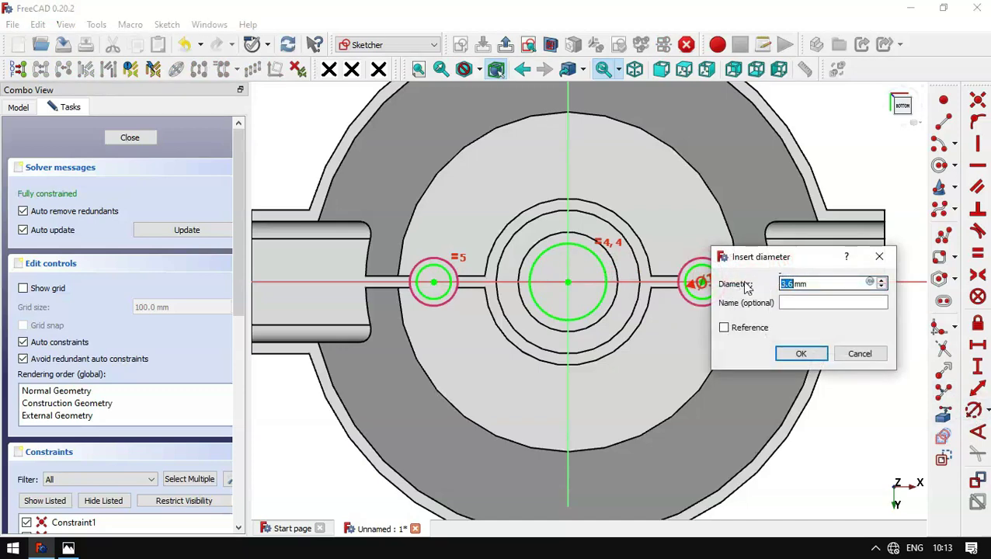
key("alt+Tab")
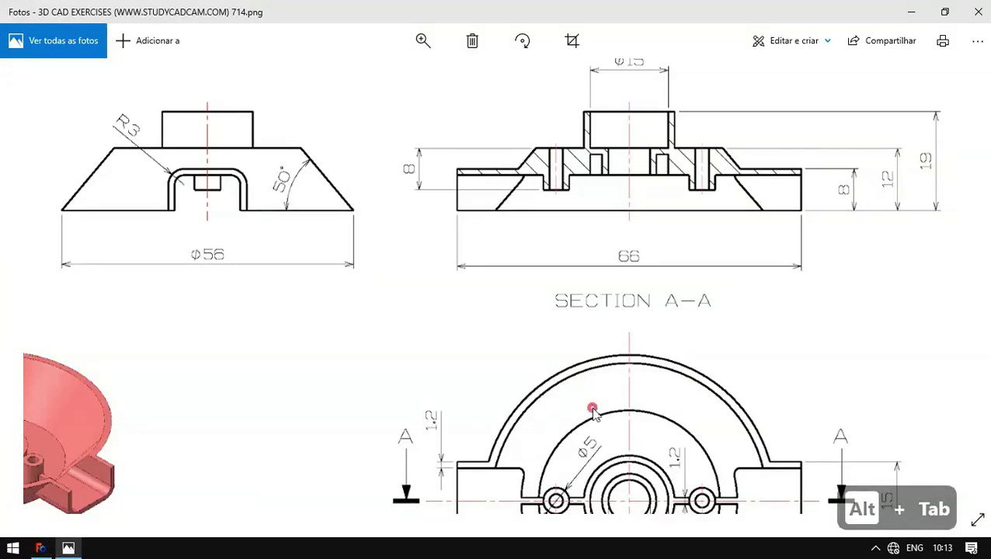
scroll(592, 411, "down", 5)
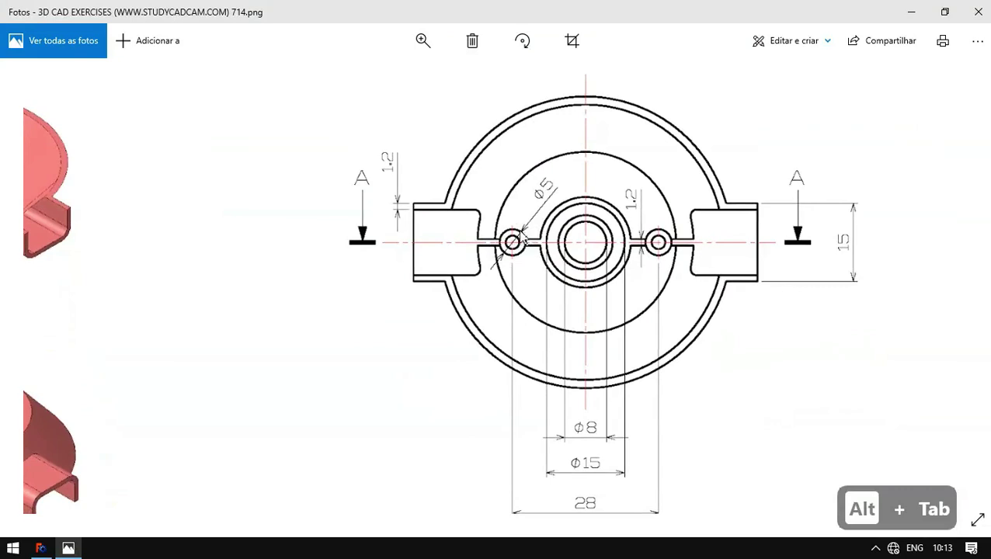
key("alt+Tab")
type("5")
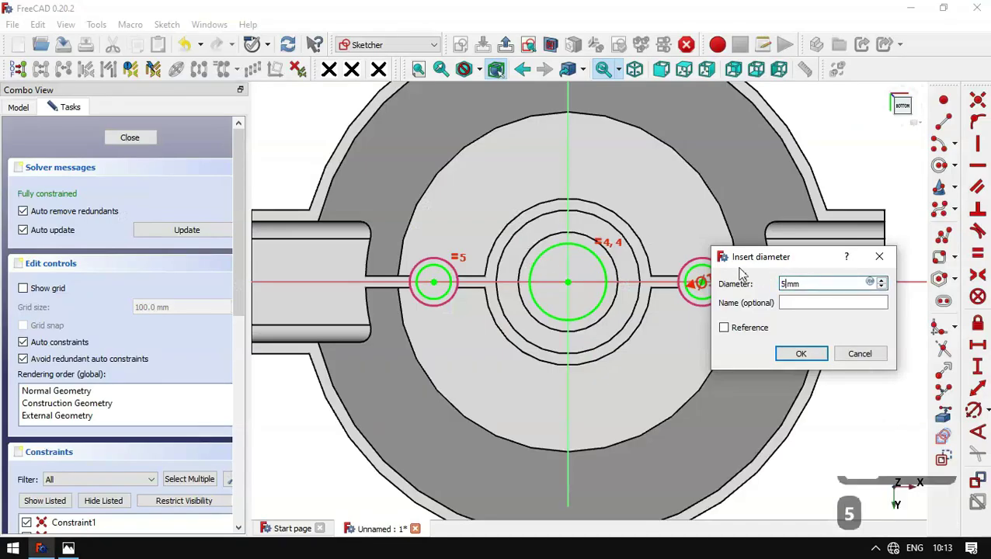
type("-2.4")
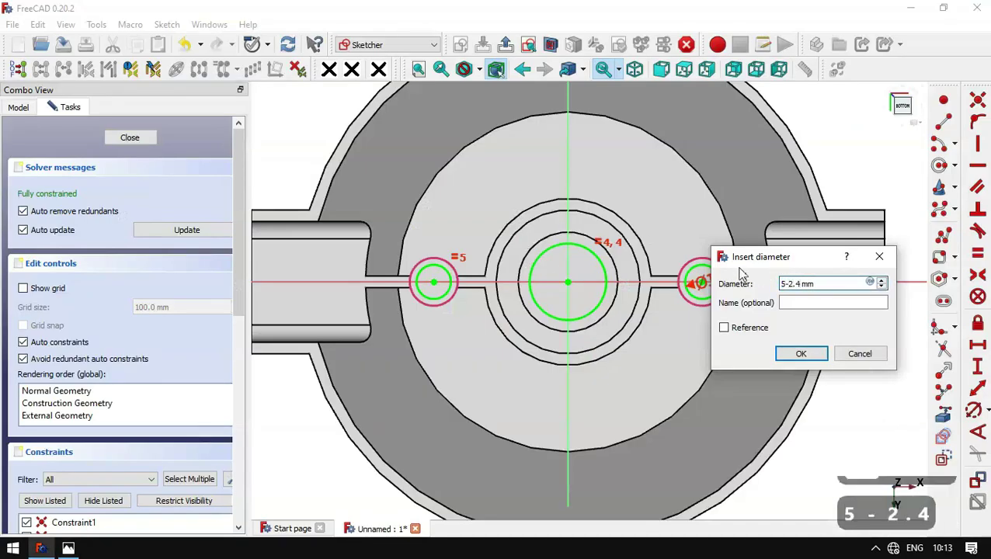
key("Return")
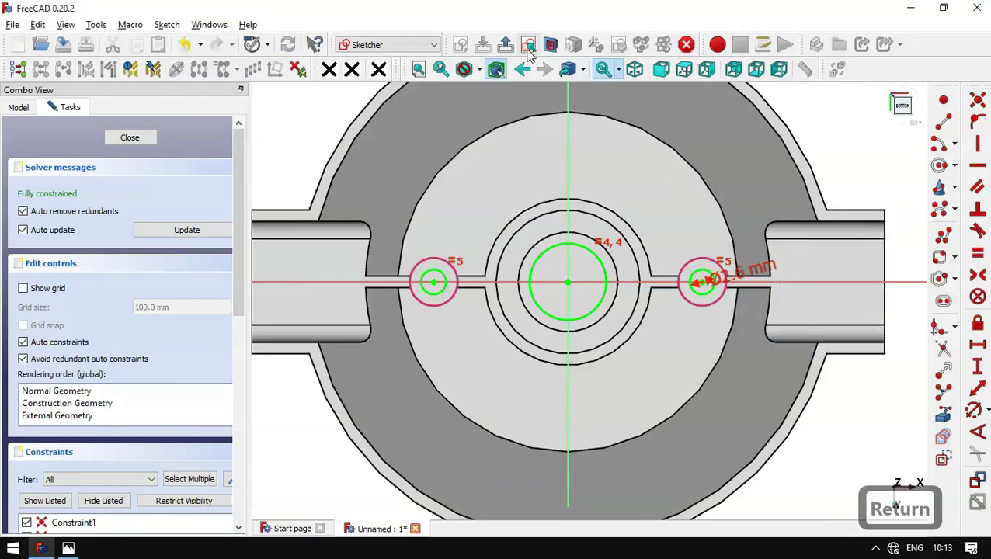
Step: Finish the sketch and pocket its three circles through all to cut the hub and boss holes
left_click(505, 44)
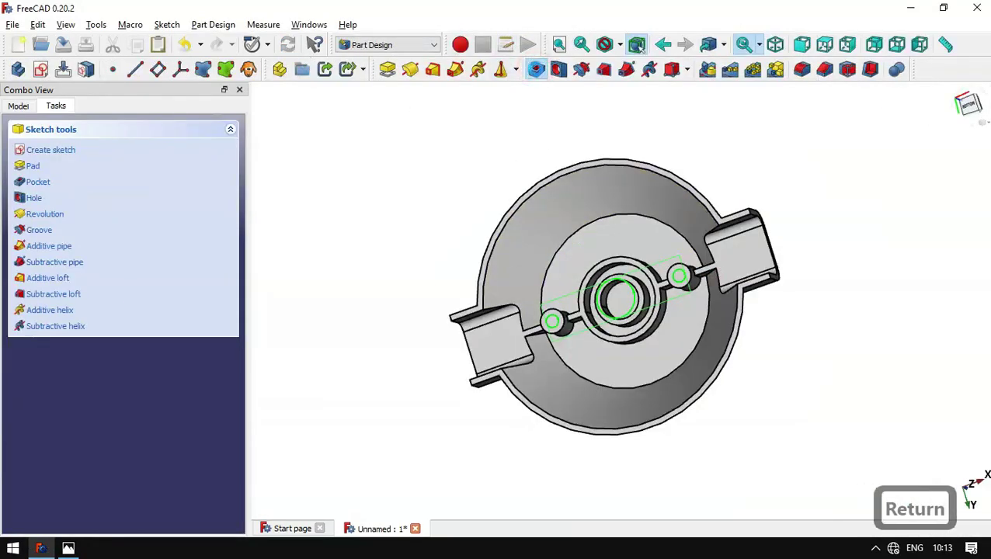
left_click(536, 70)
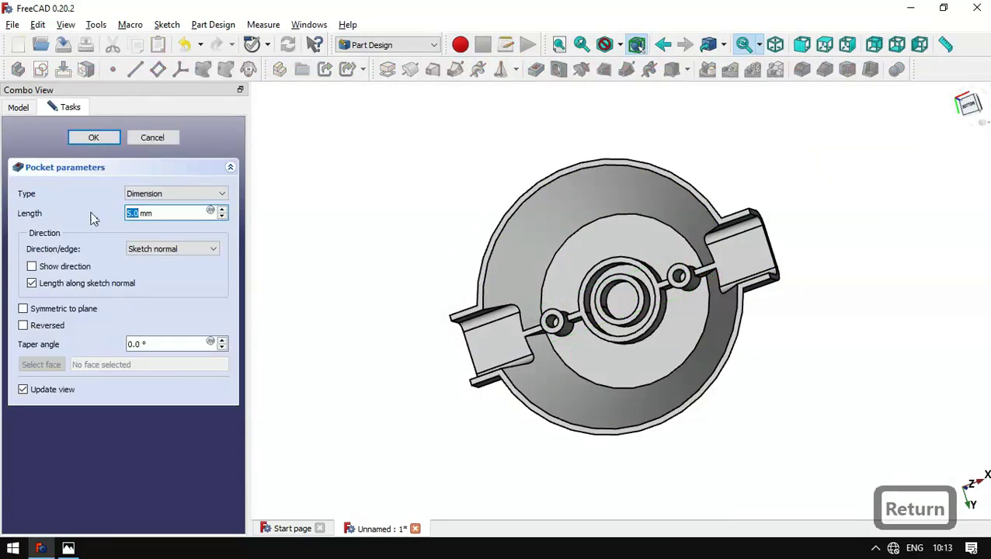
left_click(166, 195)
left_click(195, 216)
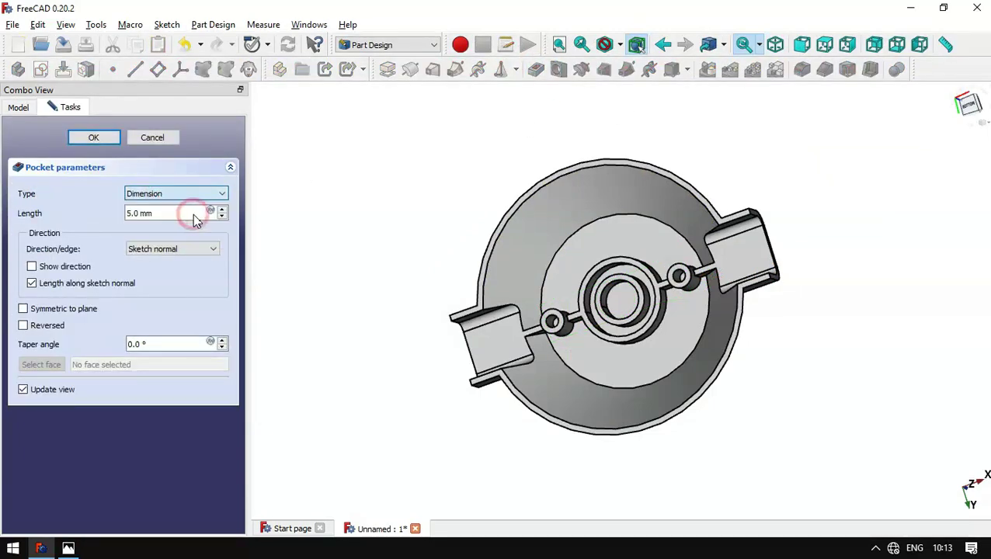
middle_click_drag(628, 113, 652, 359)
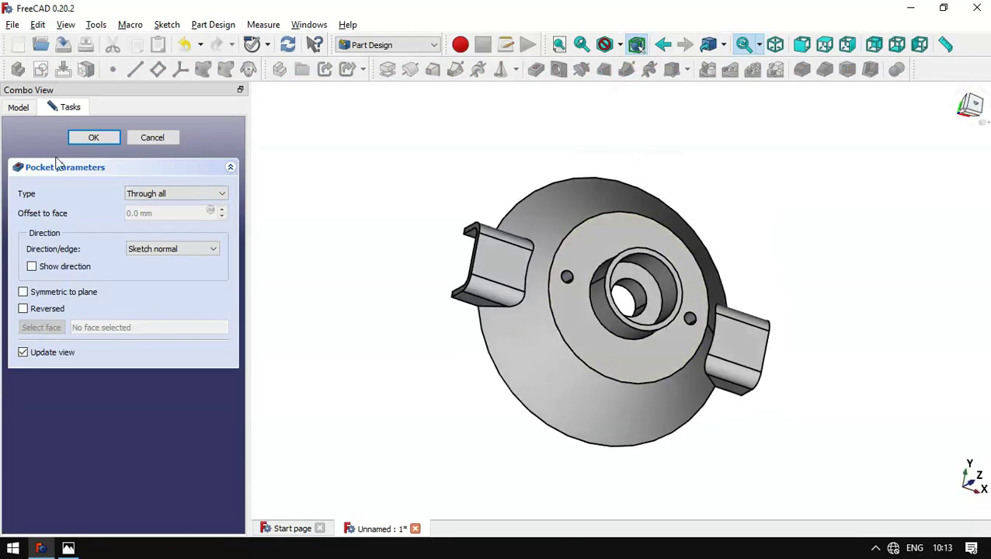
left_click(94, 138)
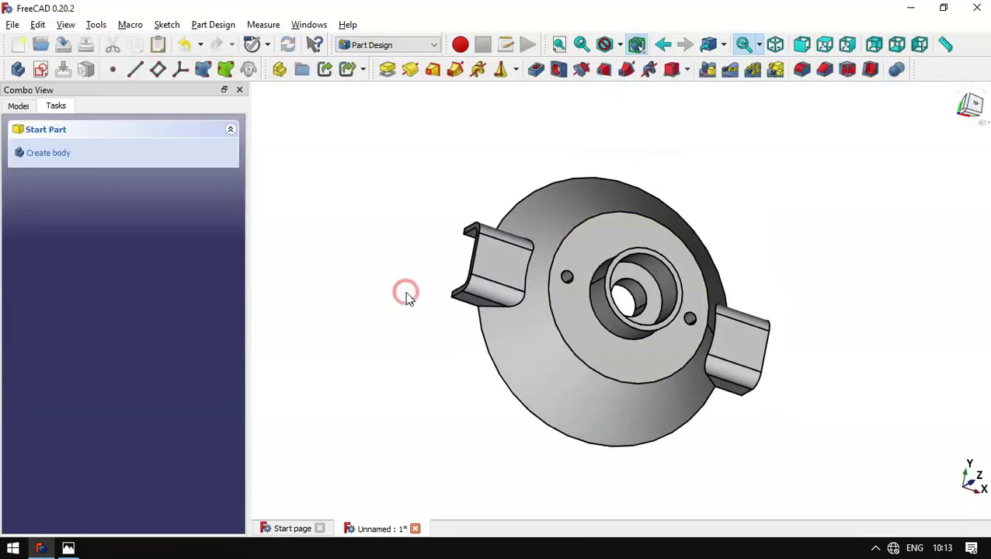
Step: Compare the finished part with the full exercise drawing in Photos, and inspect its outside and underside in FreeCAD
key("Home")
key("alt+Tab")
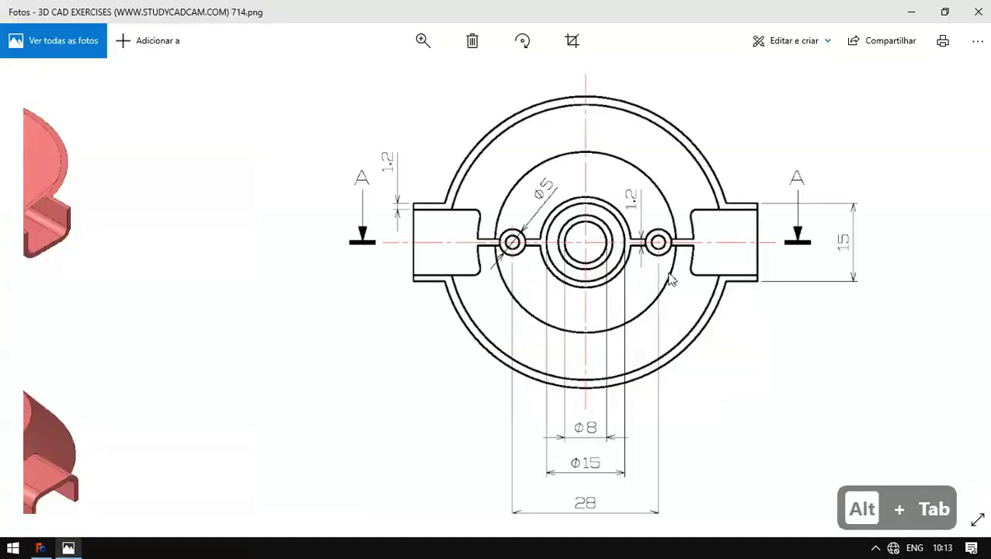
double_click(667, 275)
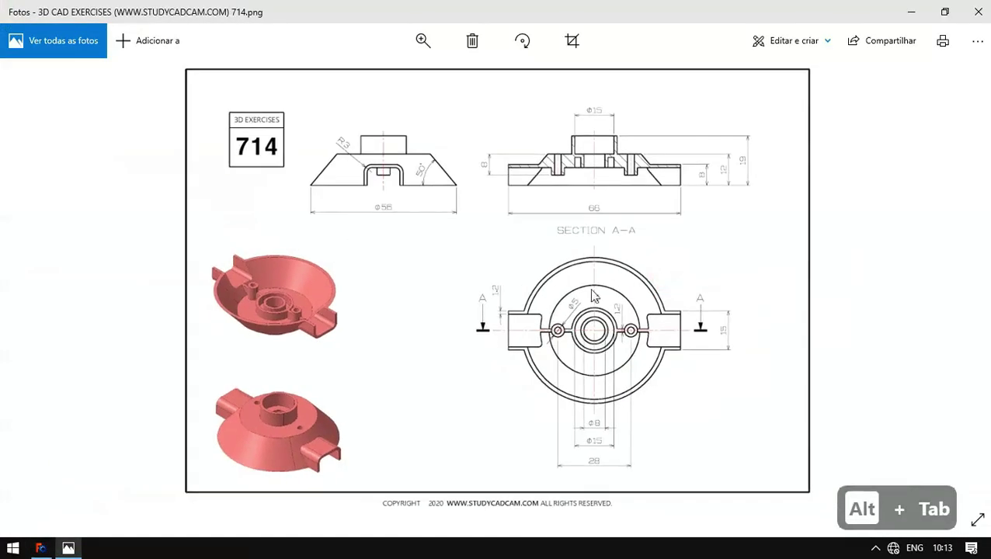
key("alt+Tab")
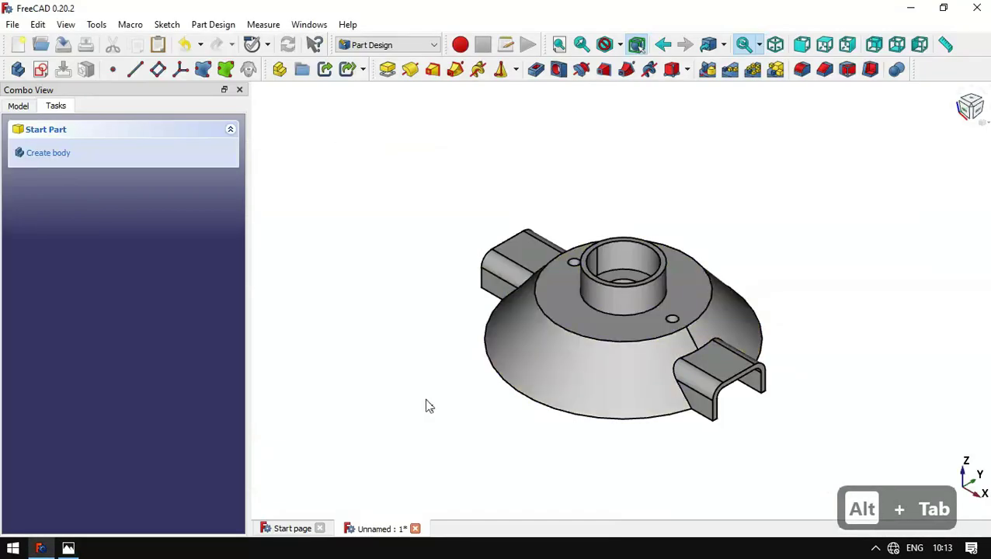
middle_click_drag(397, 402, 524, 371)
middle_click_drag(339, 437, 349, 339)
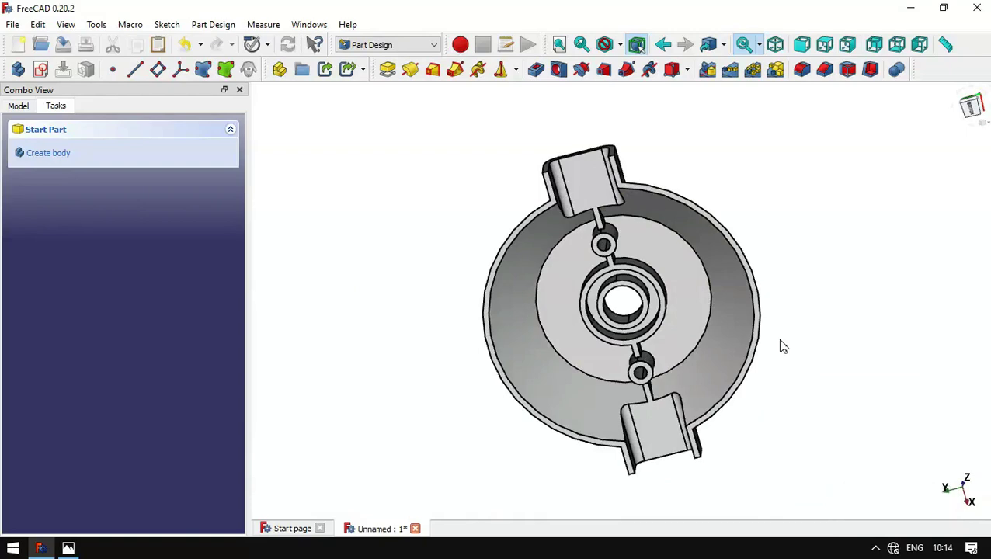
key("F8")
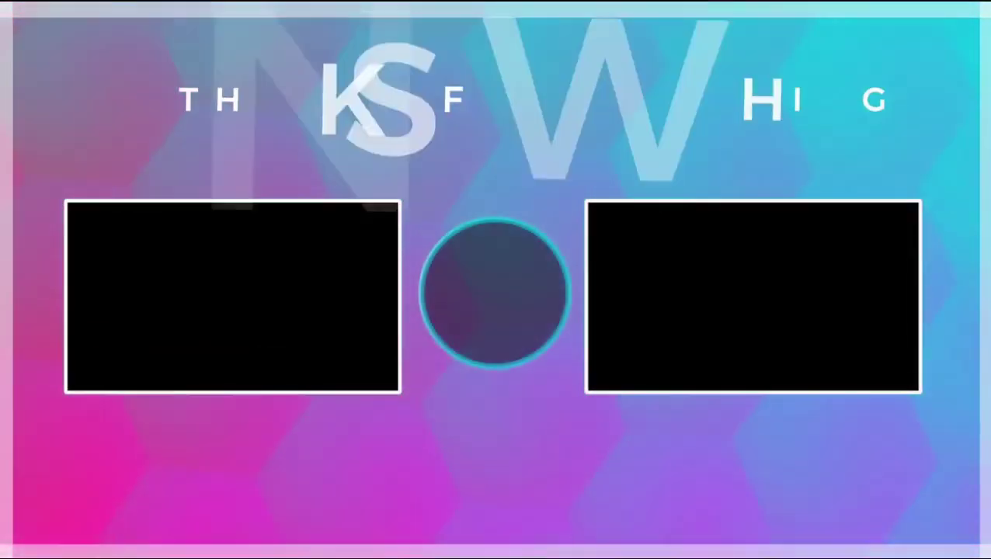